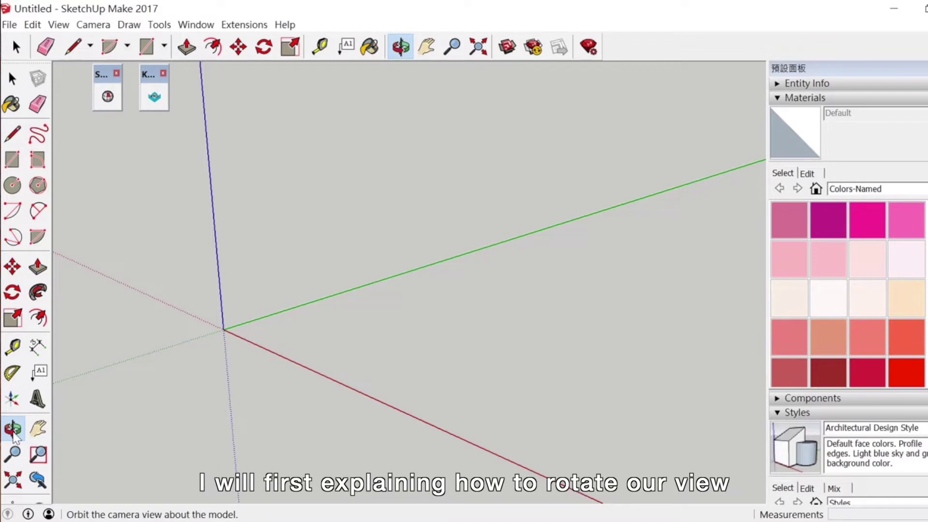
Draw a rectangle about 2823 by 1870 mm on the ground plane, enclosing the axes origin
{"action": "left_click", "coordinate": [10, 432]}
{"action": "left_click_drag", "start_coordinate": [144, 342], "coordinate": [183, 404]}
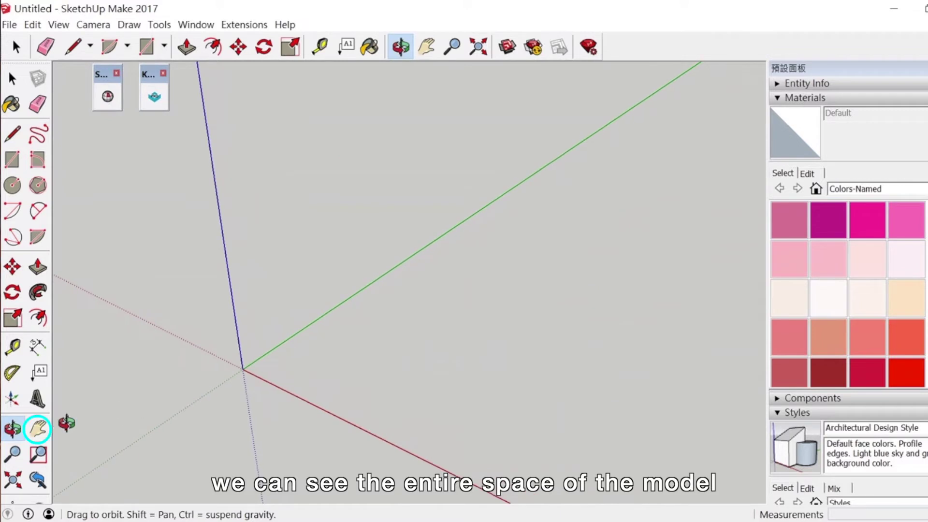
{"action": "left_click", "coordinate": [38, 430]}
{"action": "left_click_drag", "start_coordinate": [329, 354], "coordinate": [349, 204]}
{"action": "left_click_drag", "start_coordinate": [247, 237], "coordinate": [265, 291]}
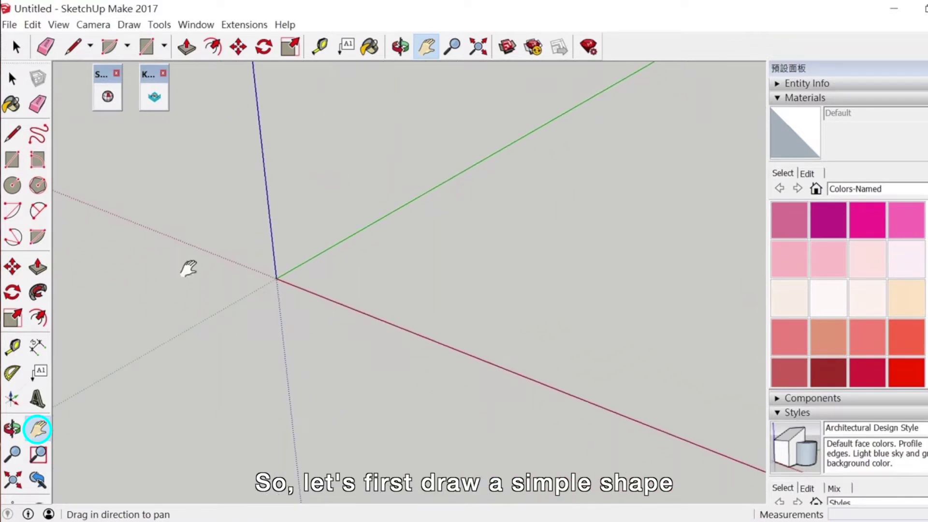
{"action": "left_click", "coordinate": [12, 160]}
{"action": "left_click", "coordinate": [300, 251]}
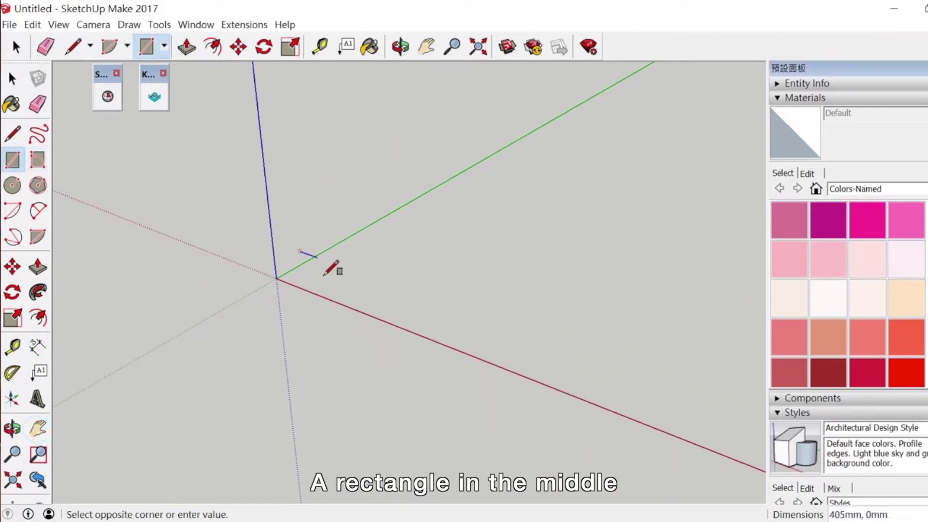
{"action": "left_click", "coordinate": [358, 357]}
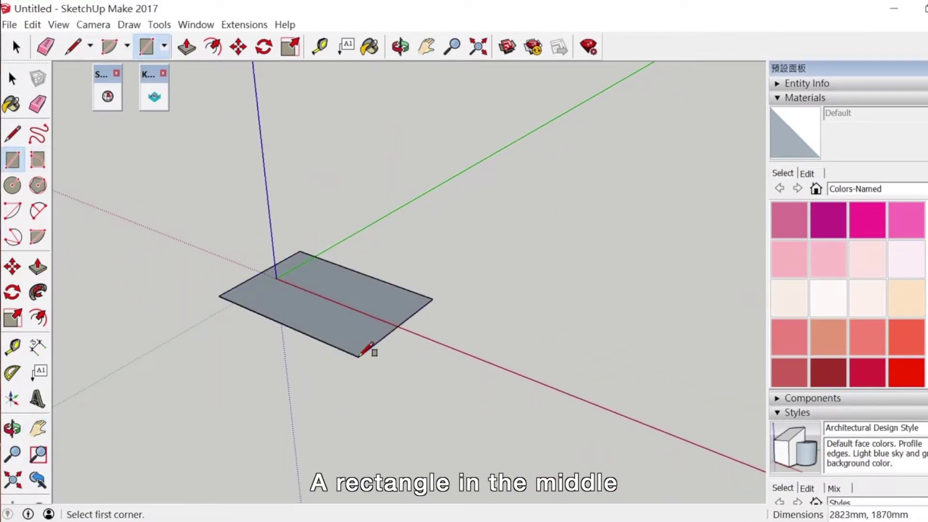
Select the rectangle's face, move it slightly across the ground plane, and clear the selection
{"action": "left_click", "coordinate": [13, 428]}
{"action": "left_click_drag", "start_coordinate": [251, 354], "coordinate": [117, 410]}
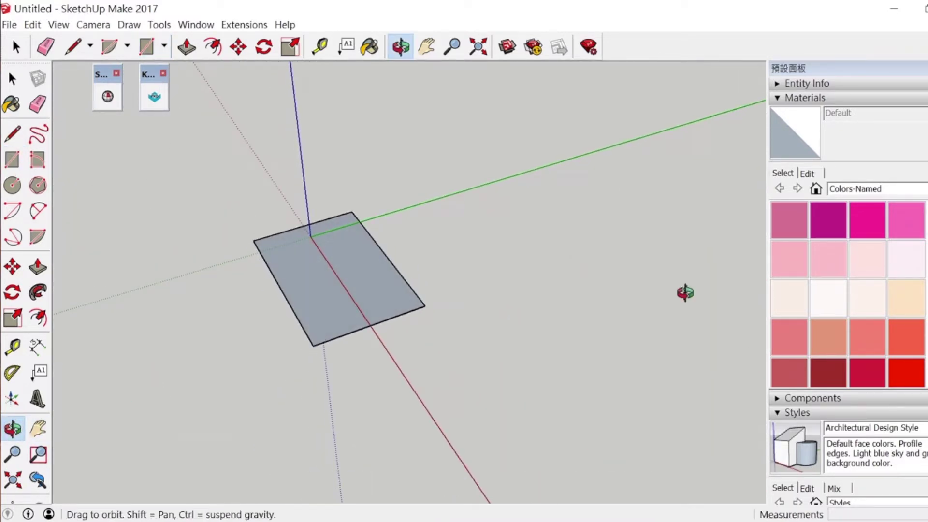
{"action": "mouse_move", "coordinate": [683, 292]}
{"action": "left_mouse_down"}
{"action": "mouse_move", "coordinate": [436, 306]}
{"action": "mouse_move", "coordinate": [207, 237]}
{"action": "mouse_move", "coordinate": [590, 327]}
{"action": "mouse_move", "coordinate": [184, 338]}
{"action": "mouse_move", "coordinate": [534, 317]}
{"action": "left_mouse_up"}
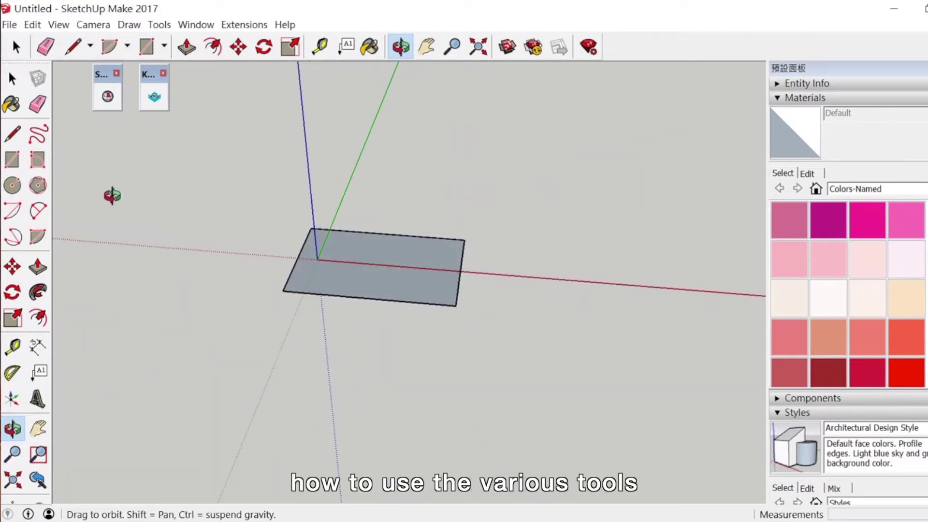
{"action": "left_click", "coordinate": [13, 79]}
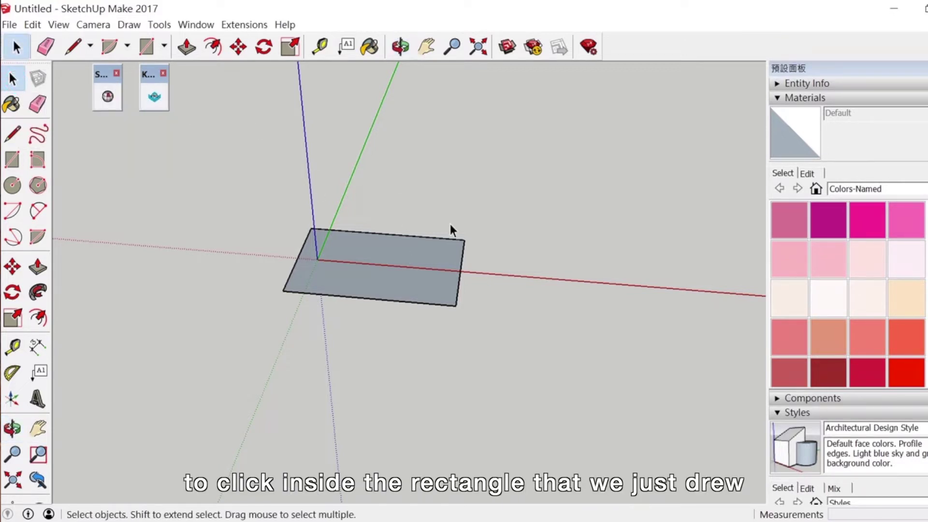
{"action": "left_click", "coordinate": [380, 272]}
{"action": "scroll", "coordinate": [396, 288], "scroll_direction": "up", "scroll_amount": 2}
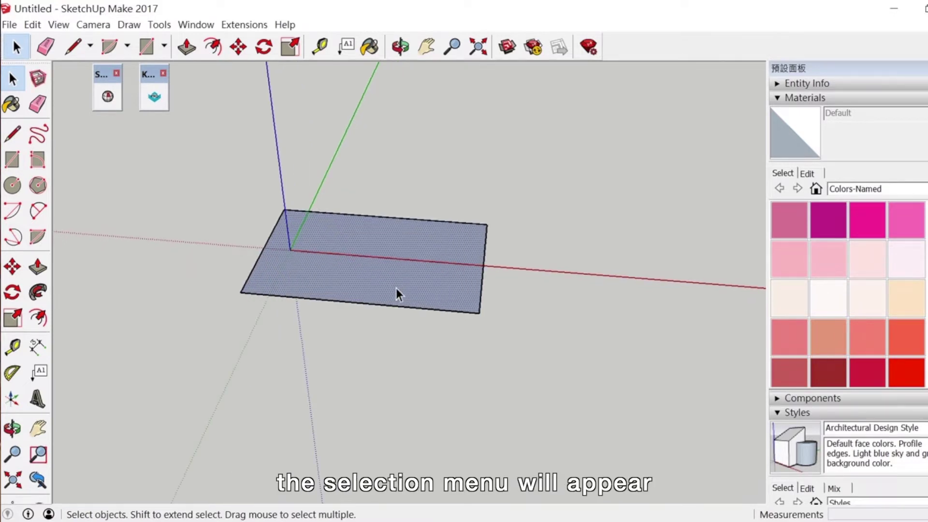
{"action": "scroll", "coordinate": [396, 289], "scroll_direction": "up", "scroll_amount": 3}
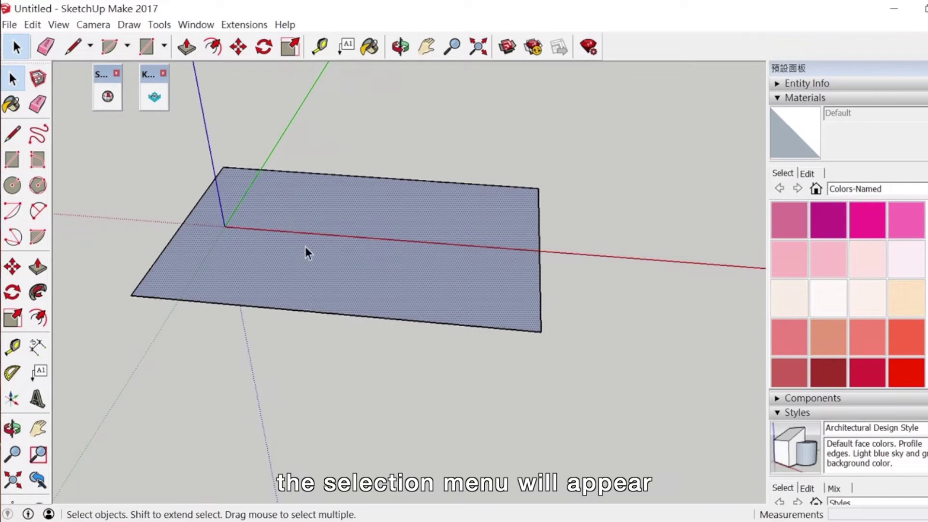
{"action": "left_click", "coordinate": [13, 267]}
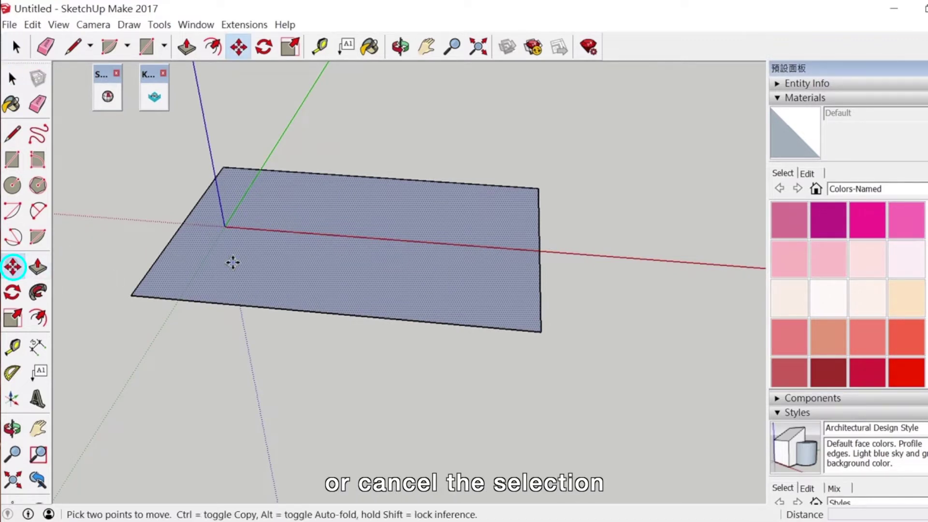
{"action": "left_click", "coordinate": [231, 261]}
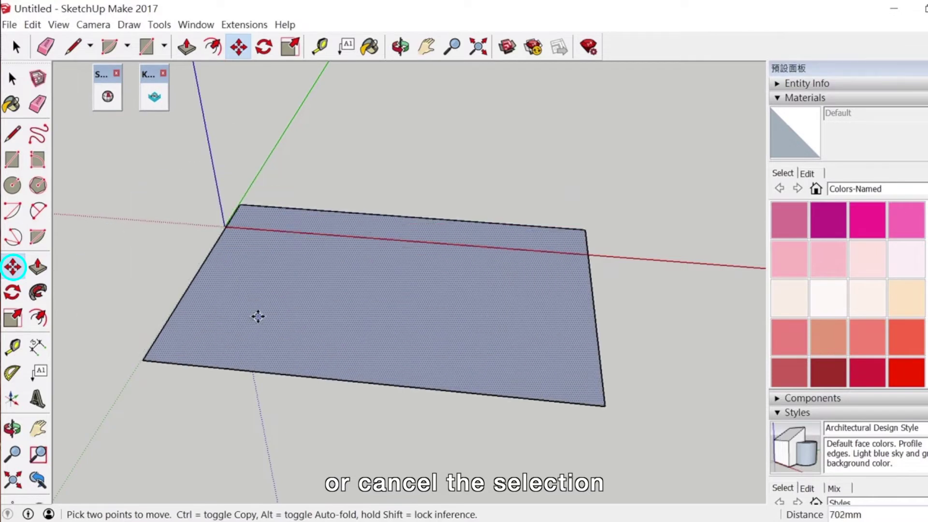
{"action": "key", "text": "Escape"}
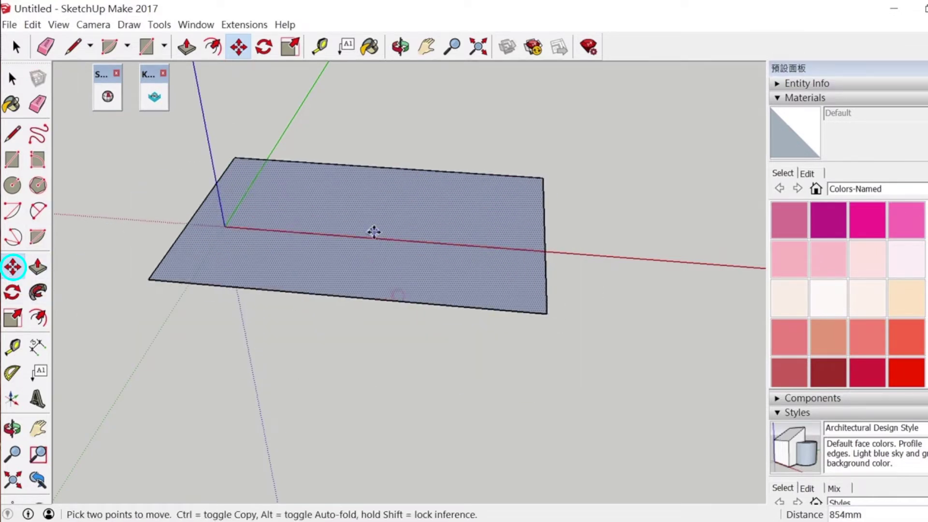
{"action": "key", "text": "space"}
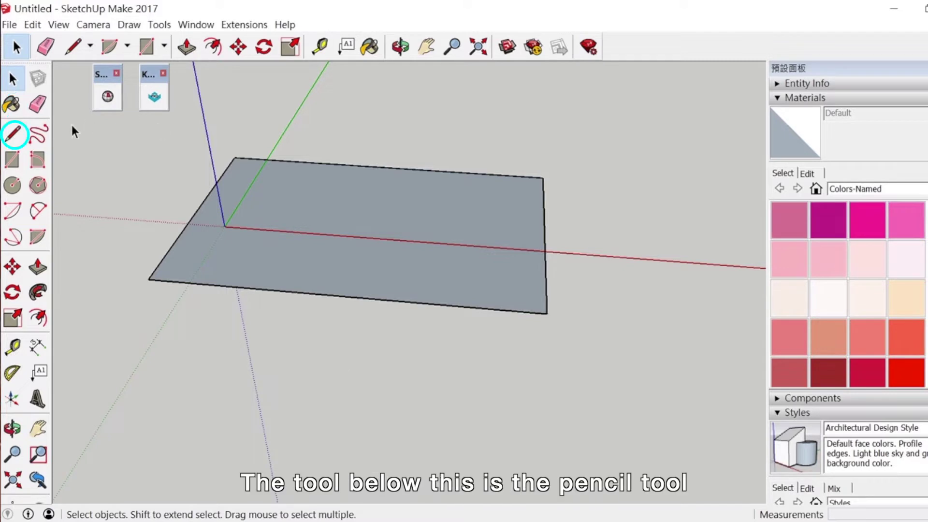
Draw a line about 3274 mm long parallel to the red axis, in front of the rectangle
{"action": "left_click", "coordinate": [16, 158]}
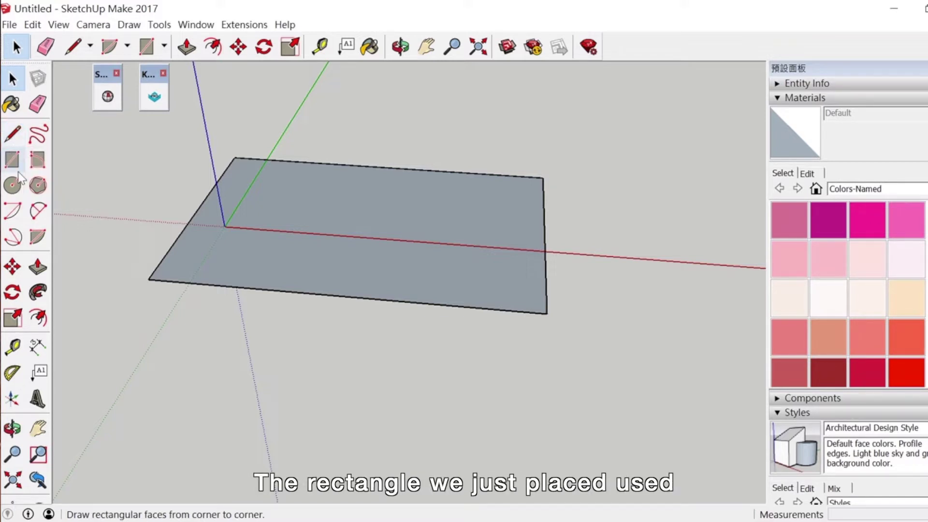
{"action": "left_click", "coordinate": [16, 139]}
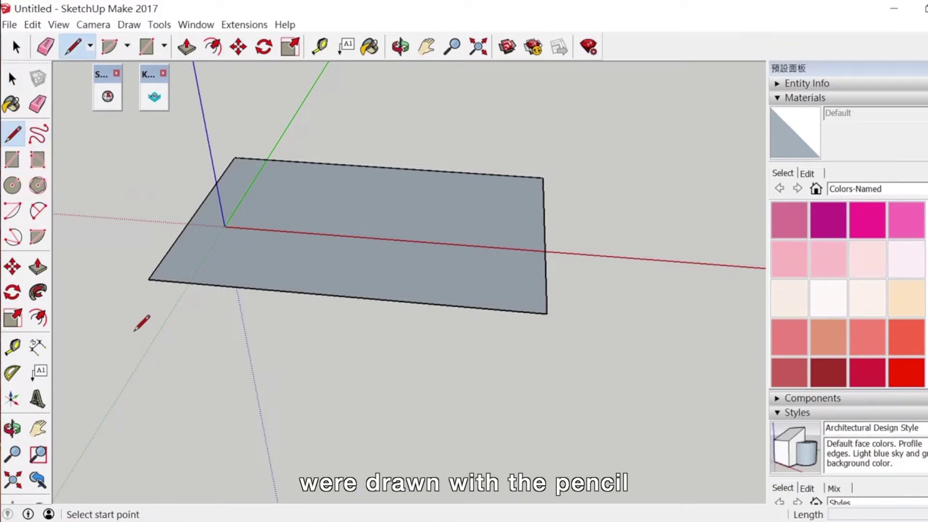
{"action": "left_click", "coordinate": [133, 331]}
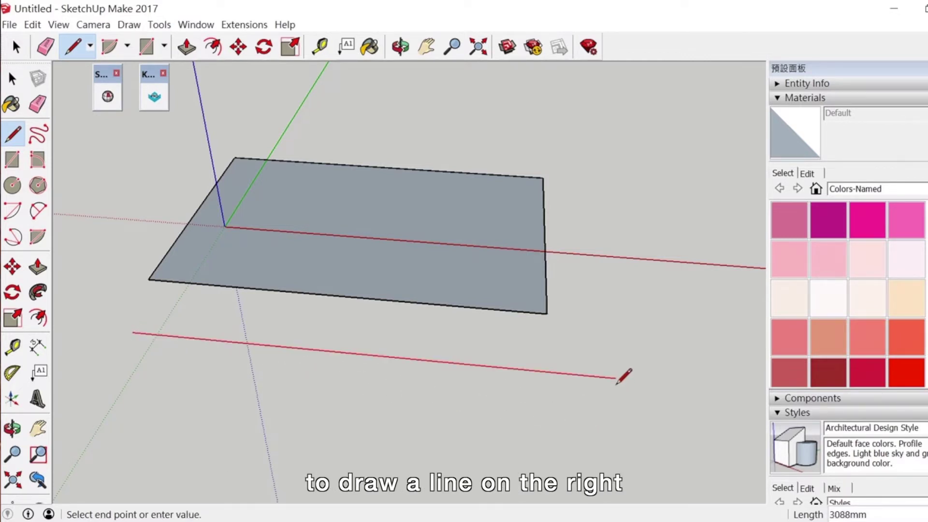
{"action": "left_click", "coordinate": [649, 382]}
{"action": "left_click", "coordinate": [134, 333]}
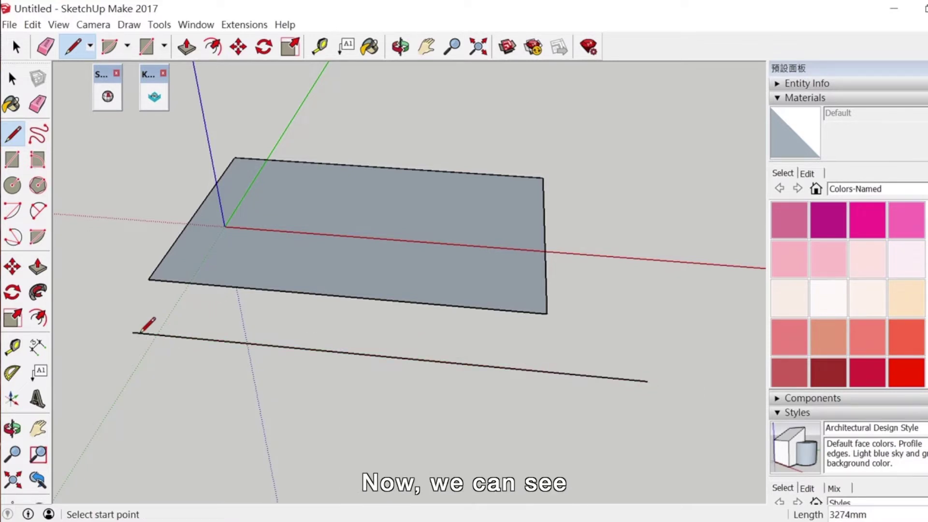
Draw a vertical line locked to the blue axis, upward from the separate line's endpoint nearest the green axis
{"action": "left_click", "coordinate": [12, 428]}
{"action": "left_click_drag", "start_coordinate": [168, 404], "coordinate": [249, 404]}
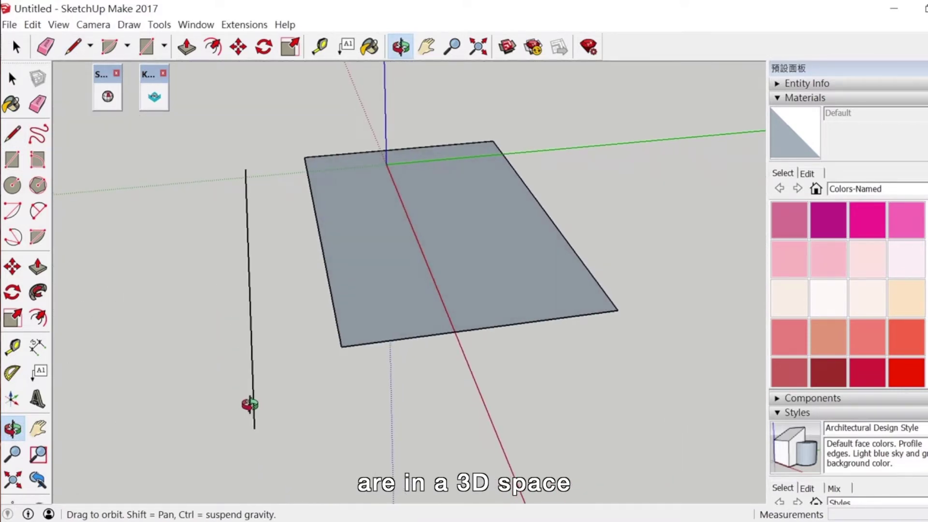
{"action": "left_click", "coordinate": [12, 134]}
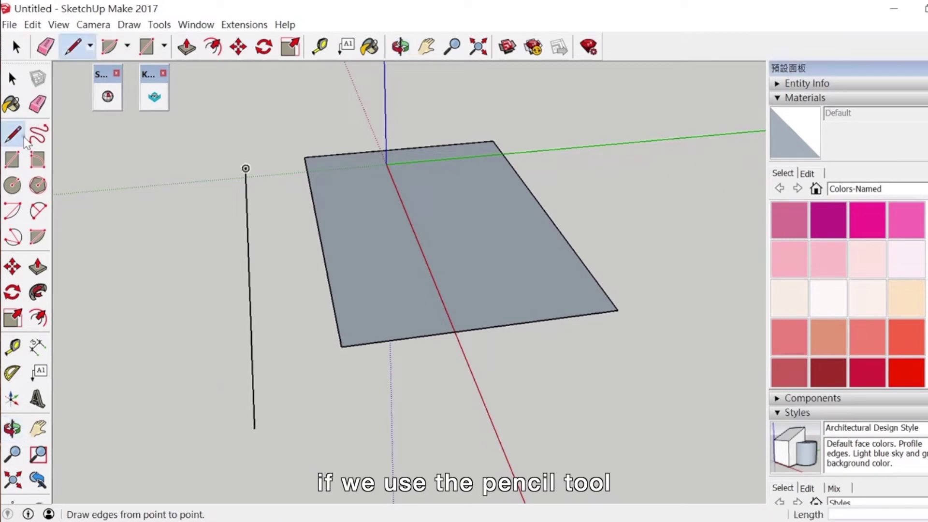
{"action": "left_click", "coordinate": [246, 169]}
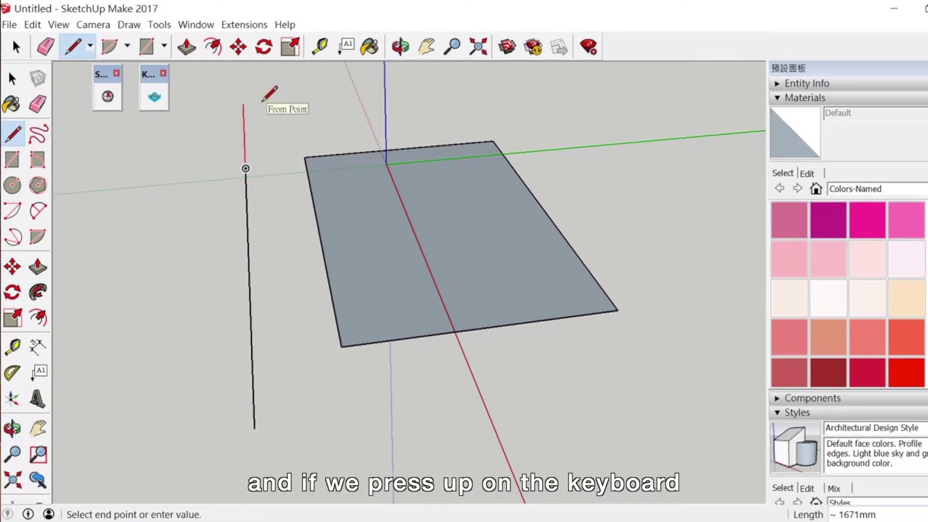
{"action": "key", "text": "Up"}
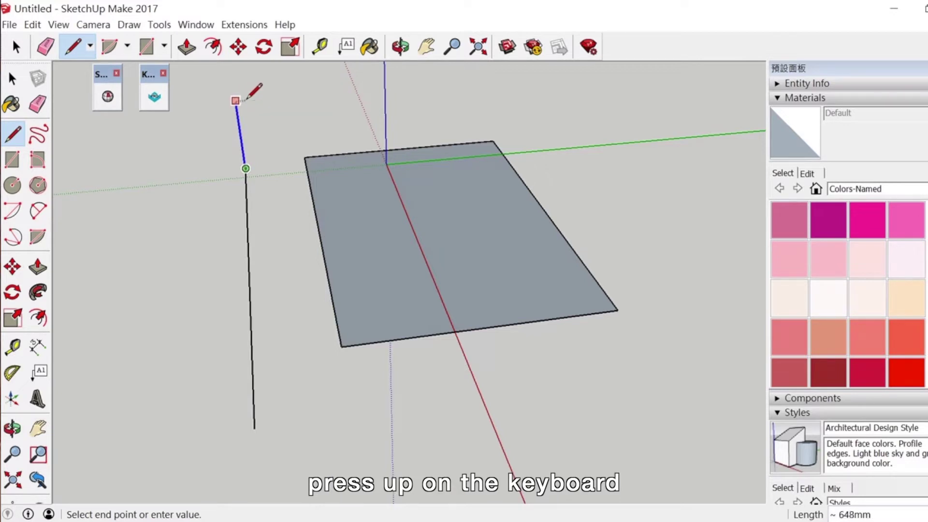
{"action": "key", "text": "Up"}
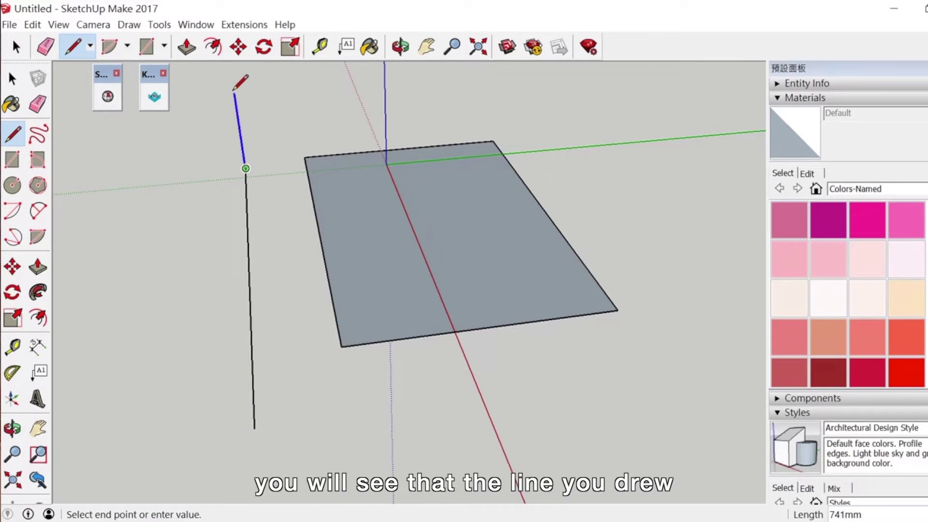
{"action": "left_click", "coordinate": [232, 72]}
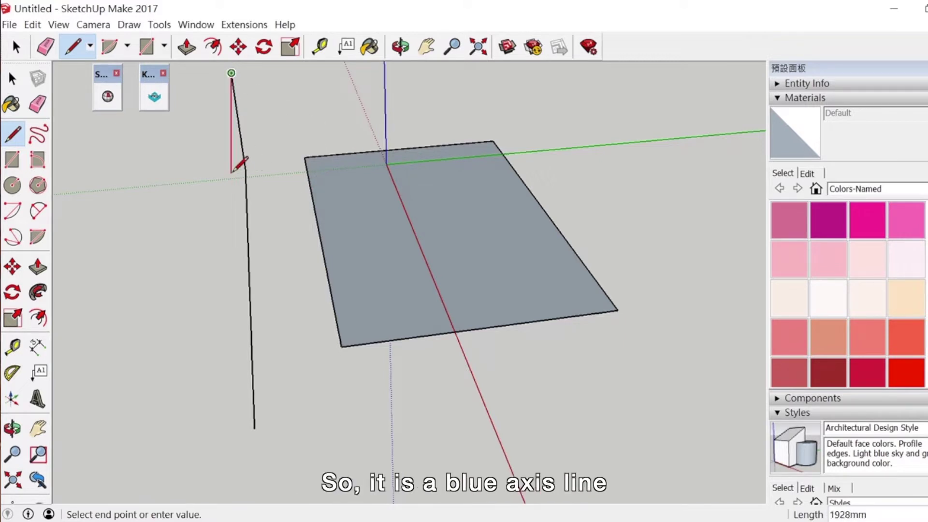
Close an upright triangular face with a line about 3394 mm long from the vertical line's top to the ground line's free end
{"action": "left_click", "coordinate": [12, 428]}
{"action": "left_click_drag", "start_coordinate": [130, 389], "coordinate": [374, 296]}
{"action": "left_click", "coordinate": [13, 134]}
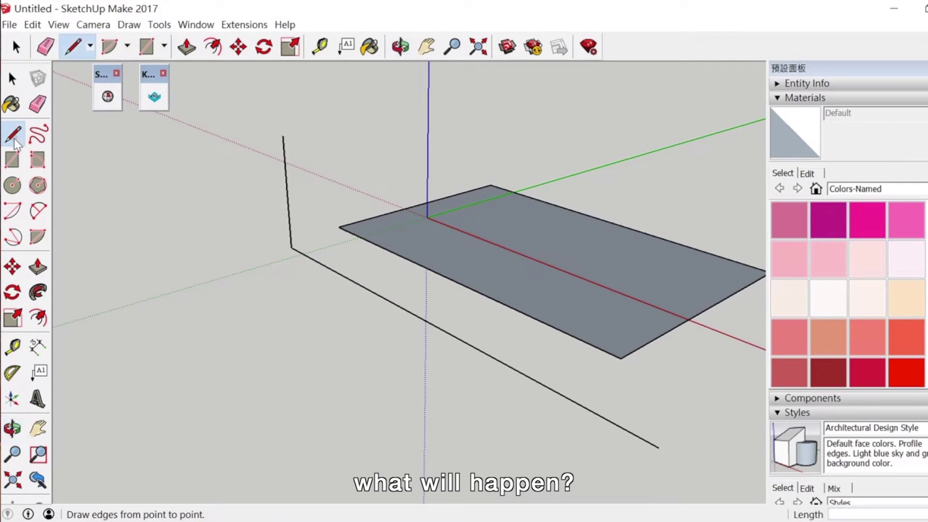
{"action": "left_click", "coordinate": [283, 136]}
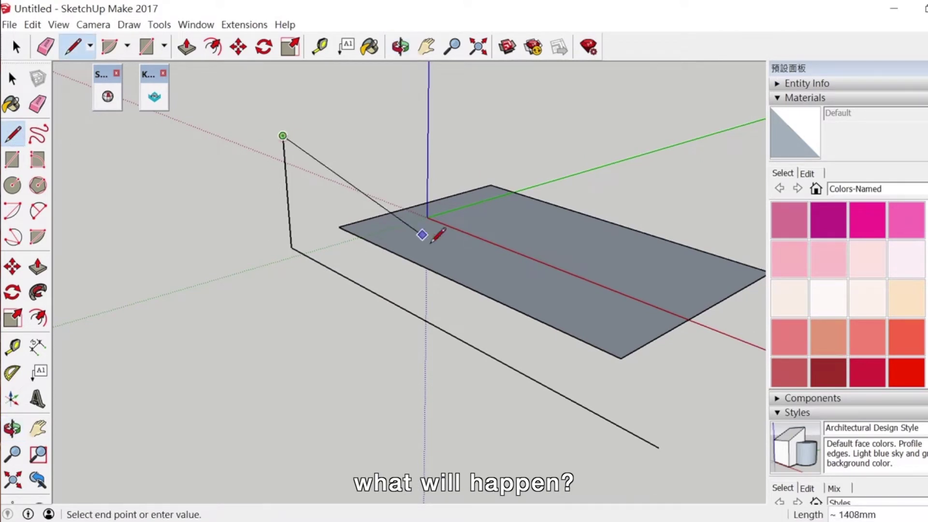
{"action": "left_click", "coordinate": [658, 447]}
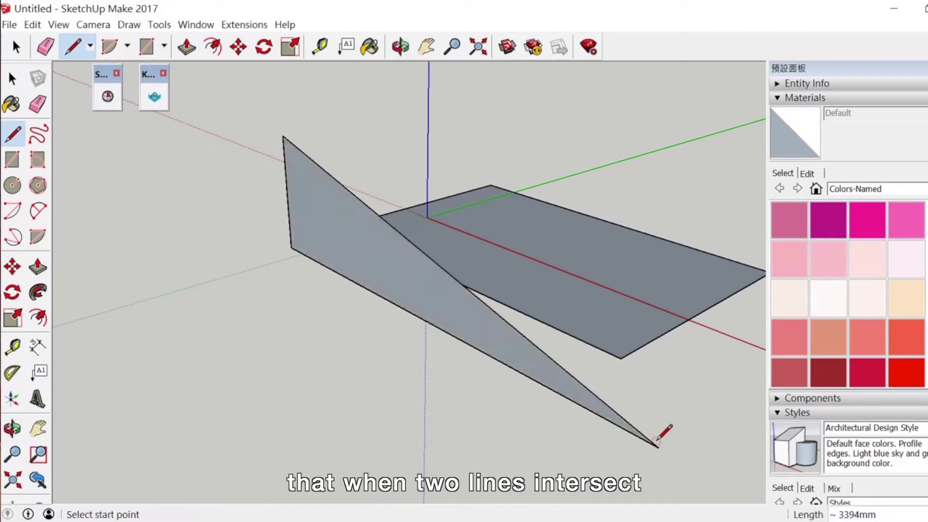
{"action": "left_click", "coordinate": [13, 429]}
{"action": "left_click_drag", "start_coordinate": [309, 333], "coordinate": [259, 341]}
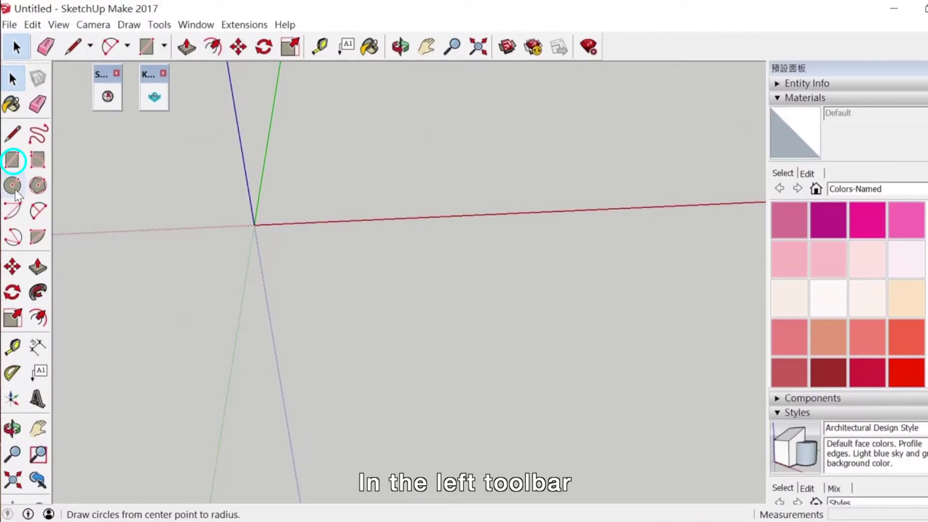
Draw a 200 by 200 mm square on the ground plane near the origin
{"action": "left_click", "coordinate": [13, 160]}
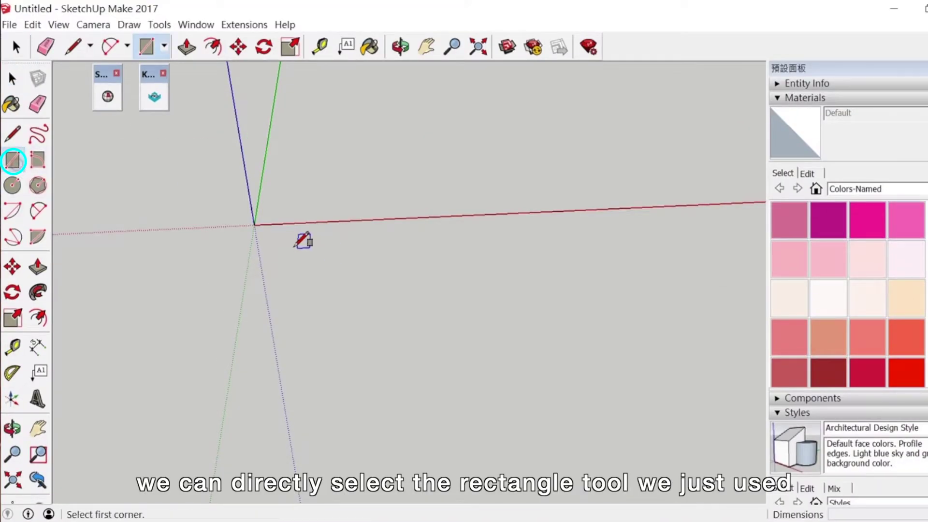
{"action": "left_click", "coordinate": [282, 243]}
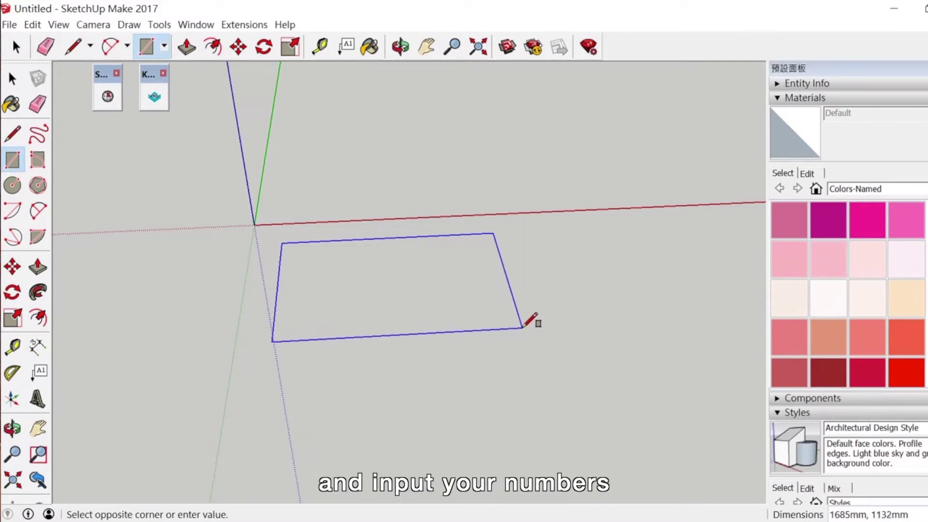
{"action": "type", "text": "200,200"}
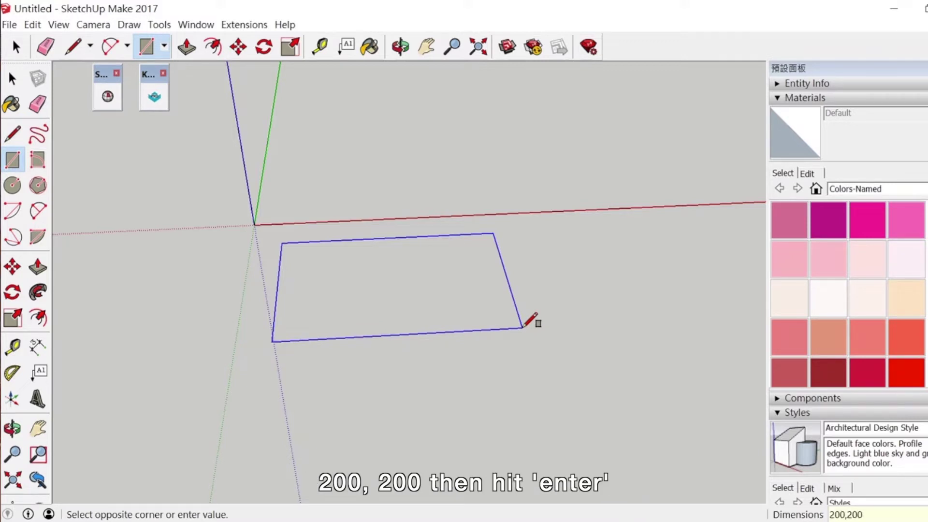
{"action": "key", "text": "Return"}
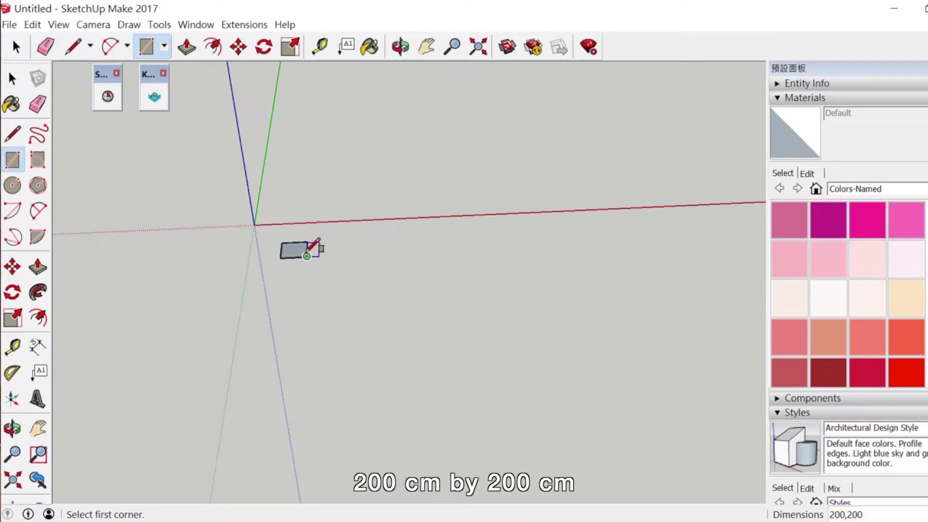
Draw a rectangle about 164 by 458 mm beside the square, plus an adjoining one about 270 by 186 mm from its back corner
{"action": "left_click", "coordinate": [12, 429]}
{"action": "scroll", "coordinate": [297, 261], "scroll_direction": "up", "scroll_amount": 10}
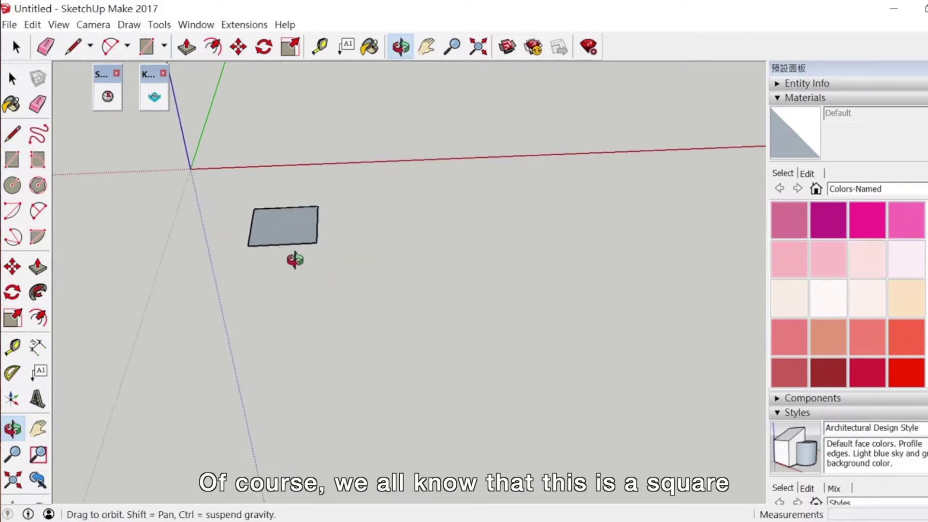
{"action": "scroll", "coordinate": [288, 203], "scroll_direction": "down", "scroll_amount": 5}
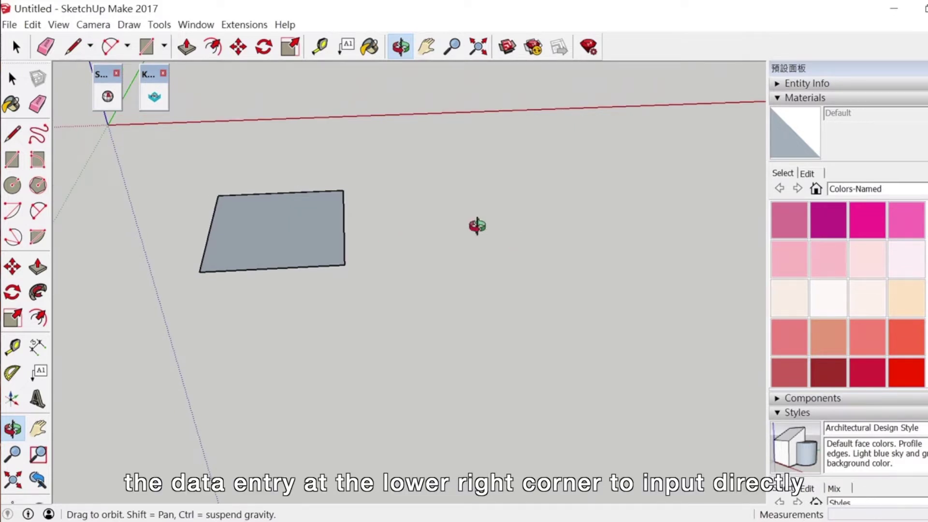
{"action": "left_click", "coordinate": [12, 160]}
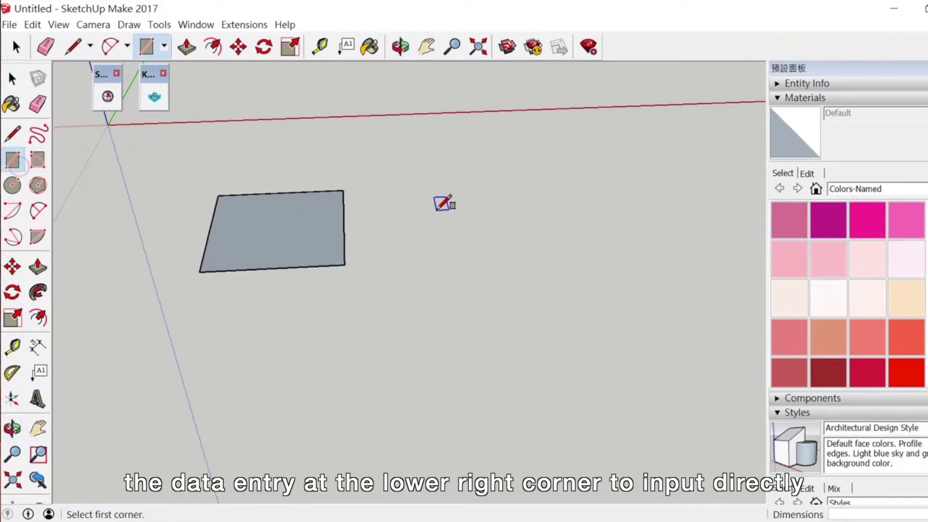
{"action": "left_click", "coordinate": [386, 189]}
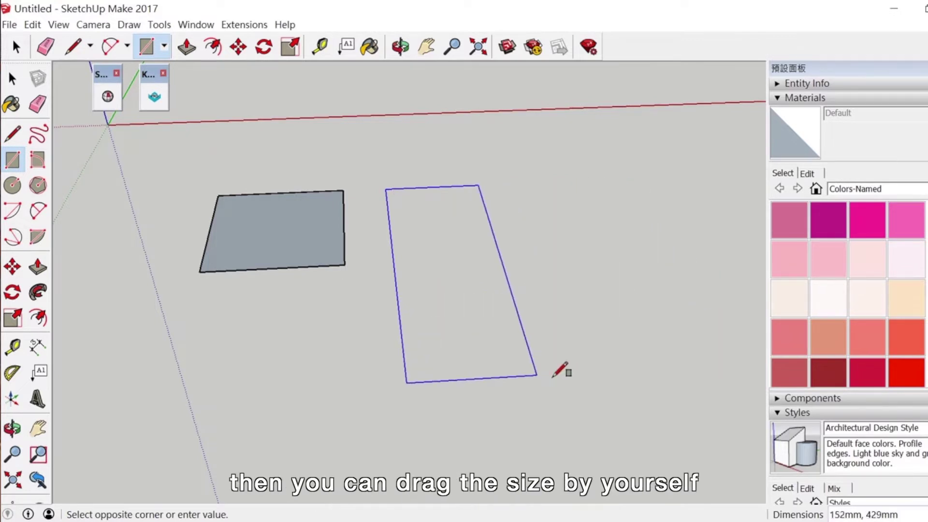
{"action": "left_click", "coordinate": [553, 393]}
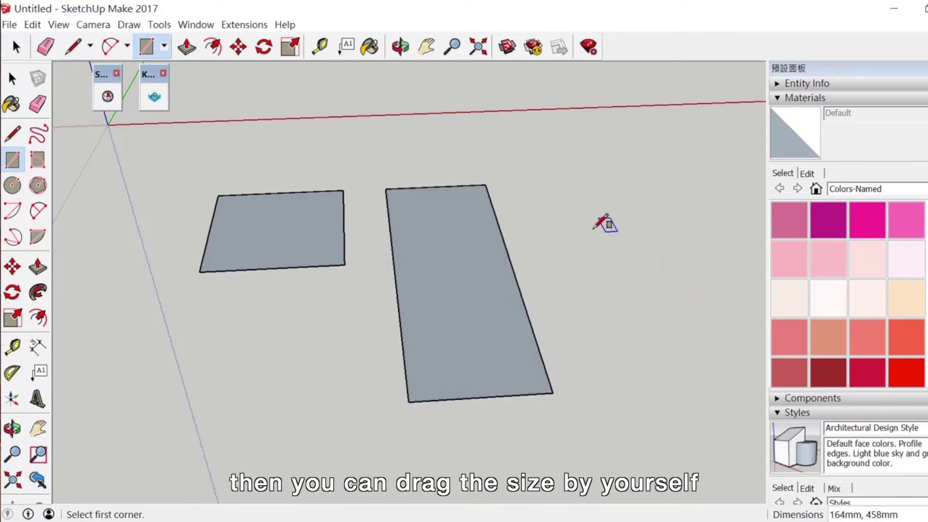
{"action": "left_click", "coordinate": [485, 184]}
{"action": "left_click", "coordinate": [654, 281]}
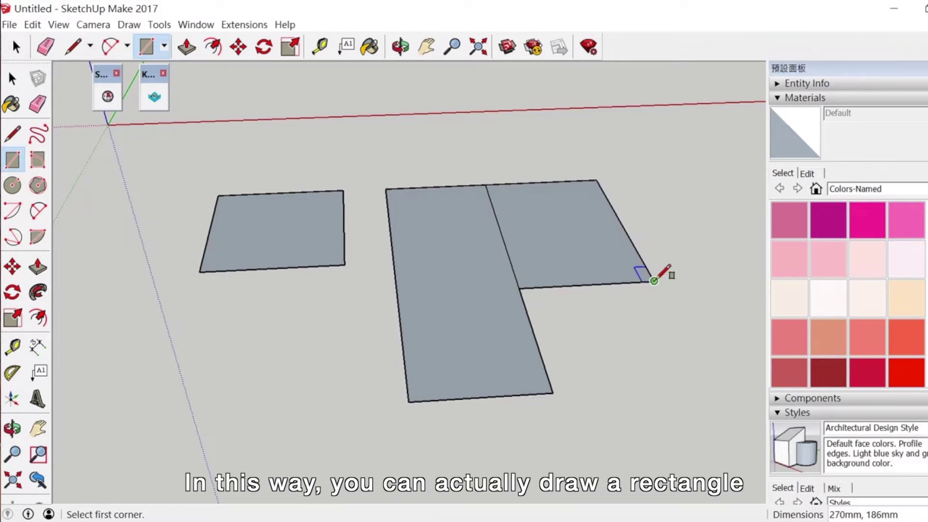
Draw a circle with a 300 mm radius on the ground plane, centred in front of the origin and overlapping the square
{"action": "left_click", "coordinate": [18, 192]}
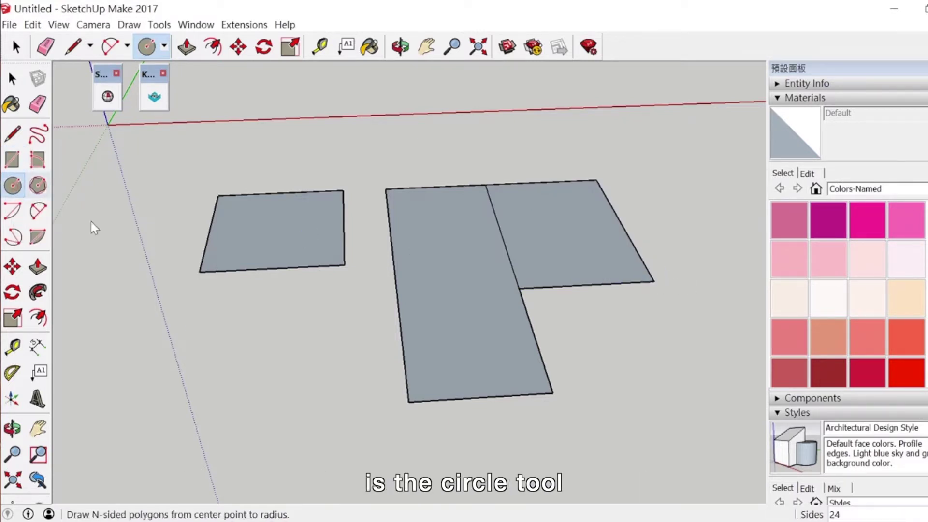
{"action": "left_click", "coordinate": [138, 314]}
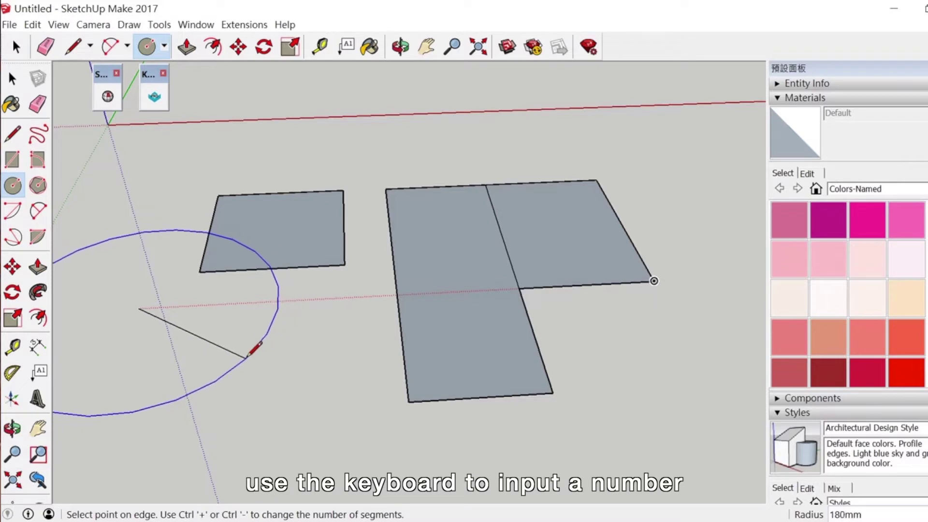
{"action": "type", "text": "300"}
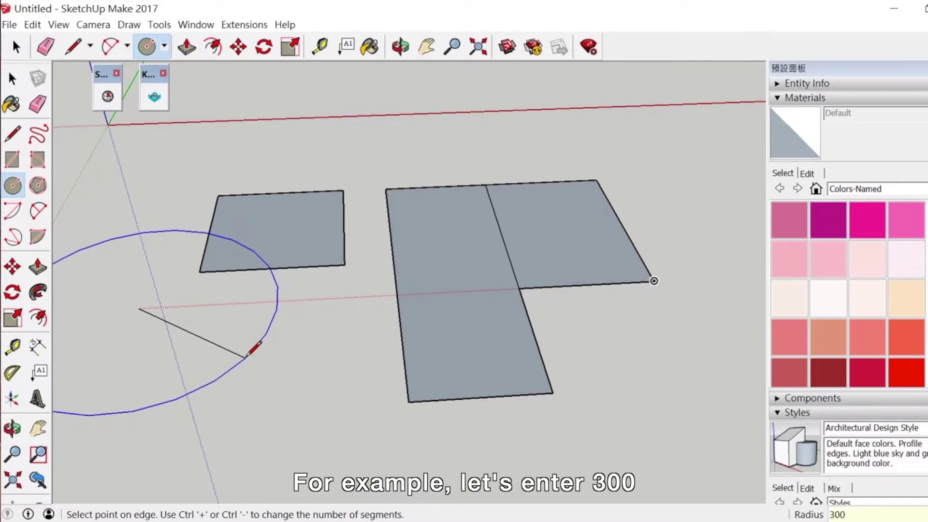
{"action": "key", "text": "Return"}
{"action": "scroll", "coordinate": [260, 346], "scroll_direction": "down", "scroll_amount": 5}
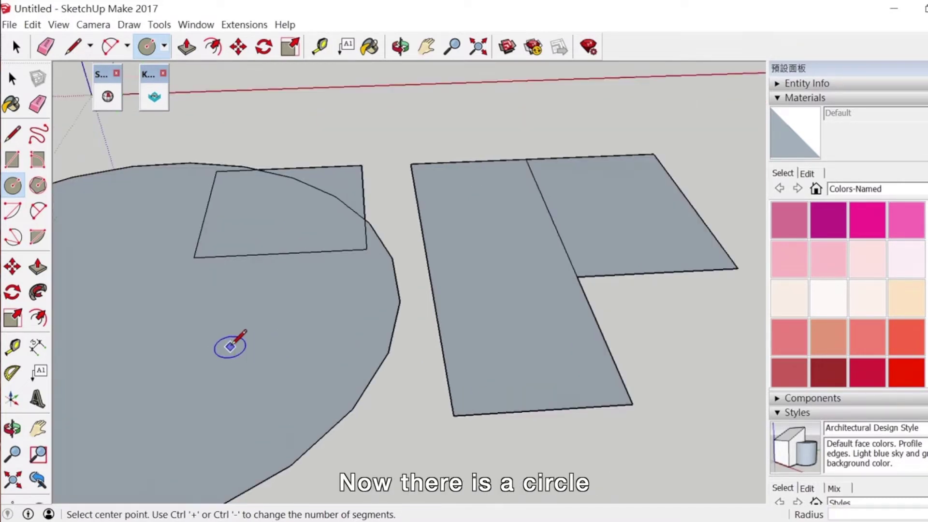
{"action": "scroll", "coordinate": [198, 297], "scroll_direction": "up", "scroll_amount": 2}
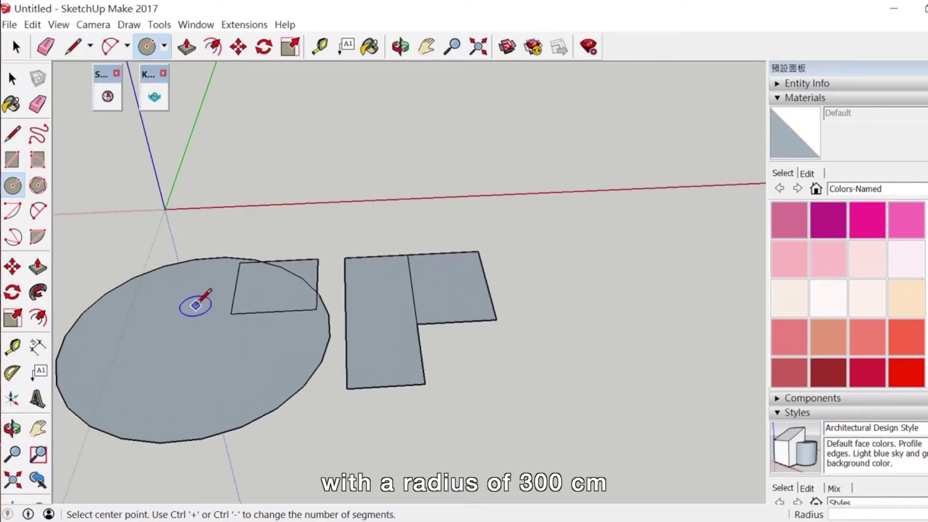
{"action": "scroll", "coordinate": [196, 306], "scroll_direction": "up", "scroll_amount": 2}
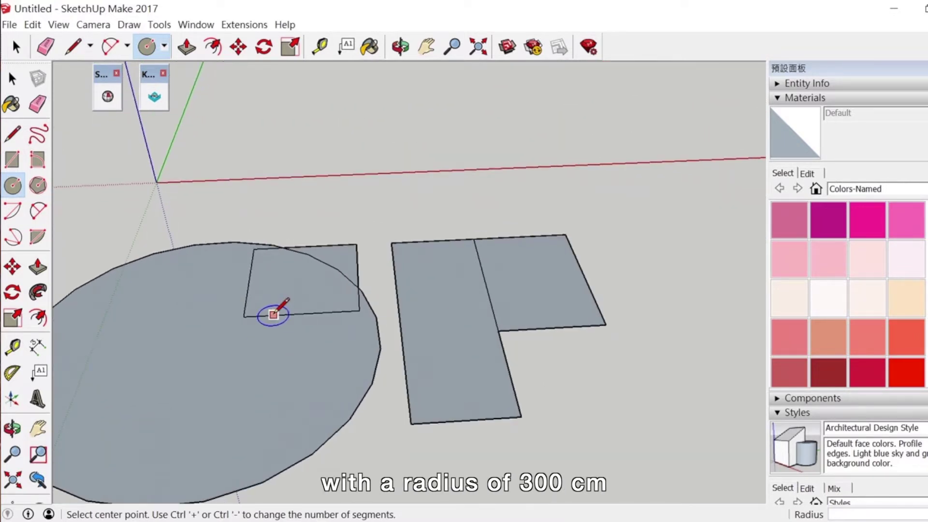
{"action": "scroll", "coordinate": [273, 313], "scroll_direction": "down", "scroll_amount": 1}
{"action": "scroll", "coordinate": [270, 313], "scroll_direction": "down", "scroll_amount": 1}
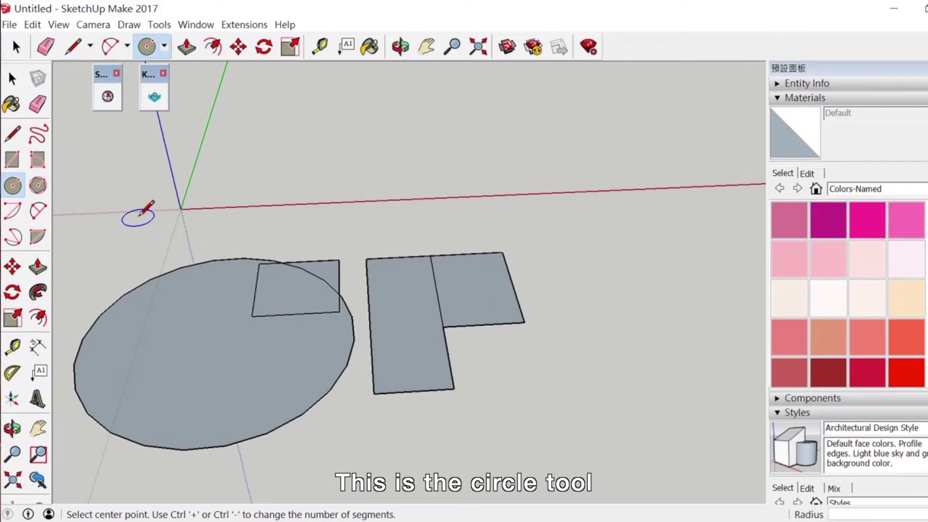
Draw a six-sided polygon with an inscribed radius of about 172 mm on the ground beyond the adjoining rectangles
{"action": "left_click", "coordinate": [39, 188]}
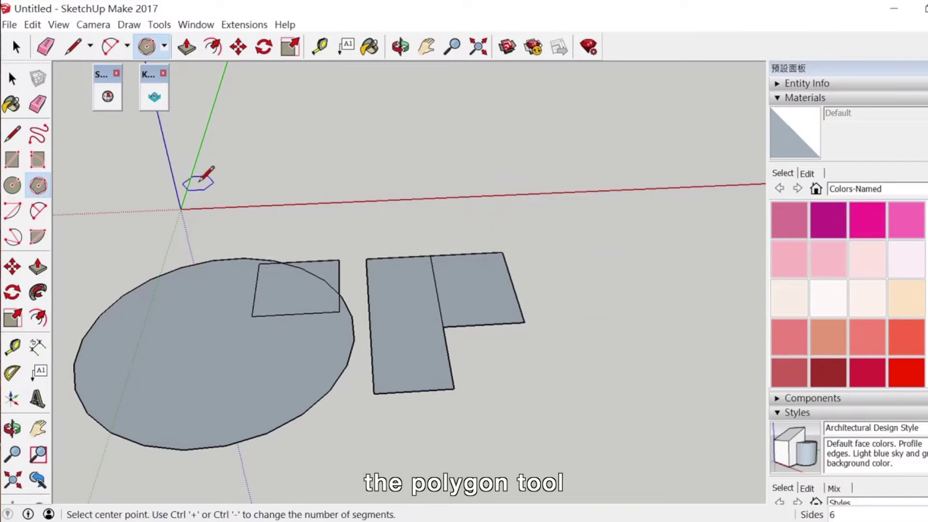
{"action": "scroll", "coordinate": [617, 297], "scroll_direction": "up", "scroll_amount": 5}
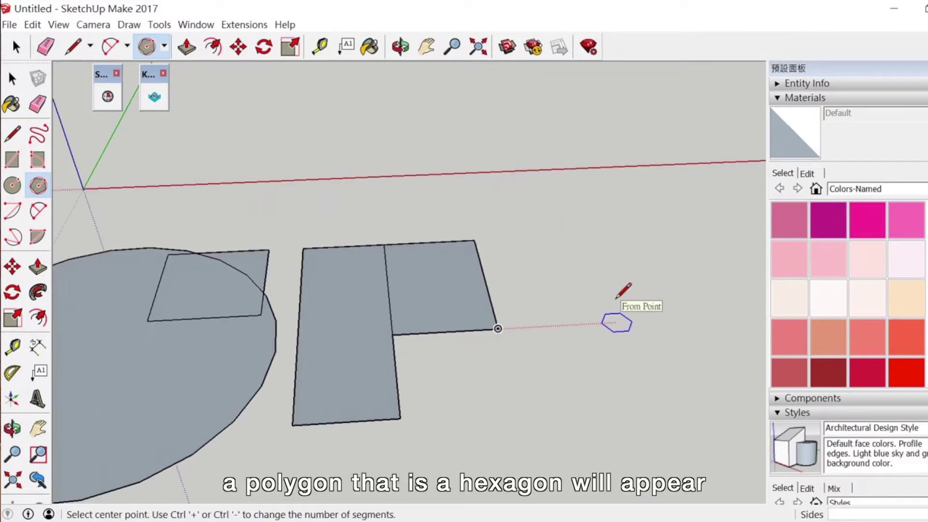
{"action": "left_click", "coordinate": [573, 238]}
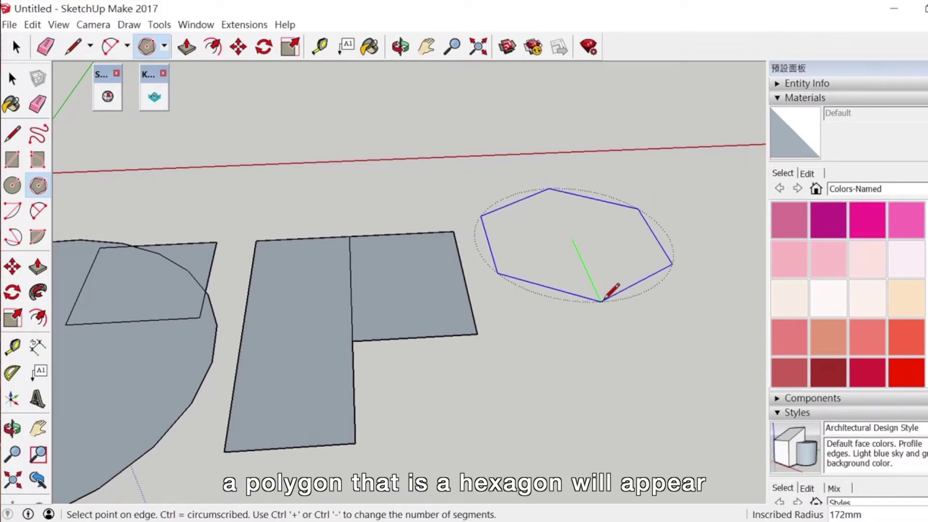
{"action": "left_click", "coordinate": [601, 301]}
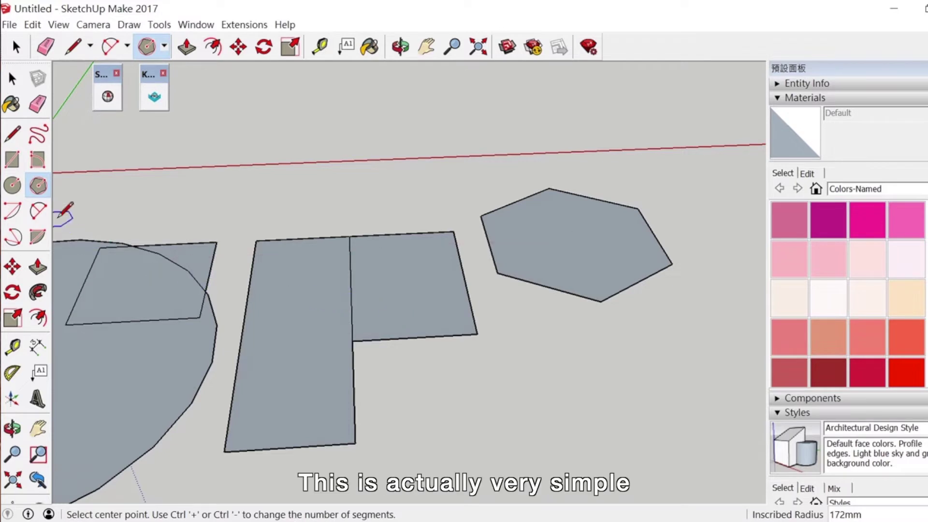
Set the Polygon tool to 3 sides and draw a triangle with an inscribed radius of about 112 mm in front of the hexagon
{"action": "left_click", "coordinate": [15, 187]}
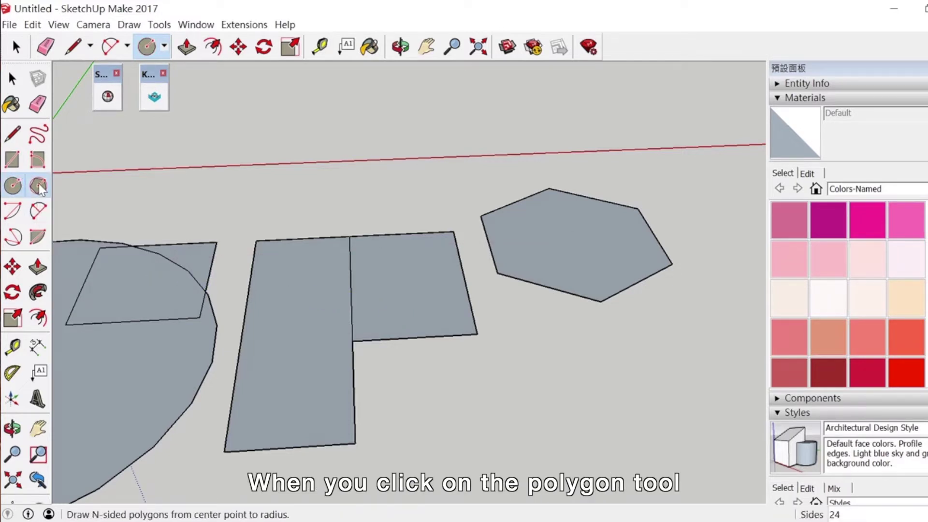
{"action": "left_click", "coordinate": [38, 185]}
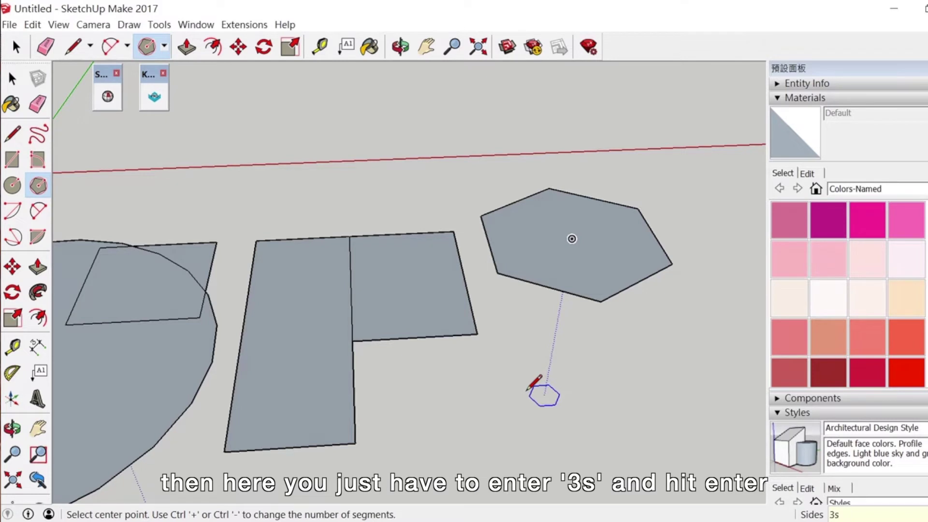
{"action": "key", "text": "Return"}
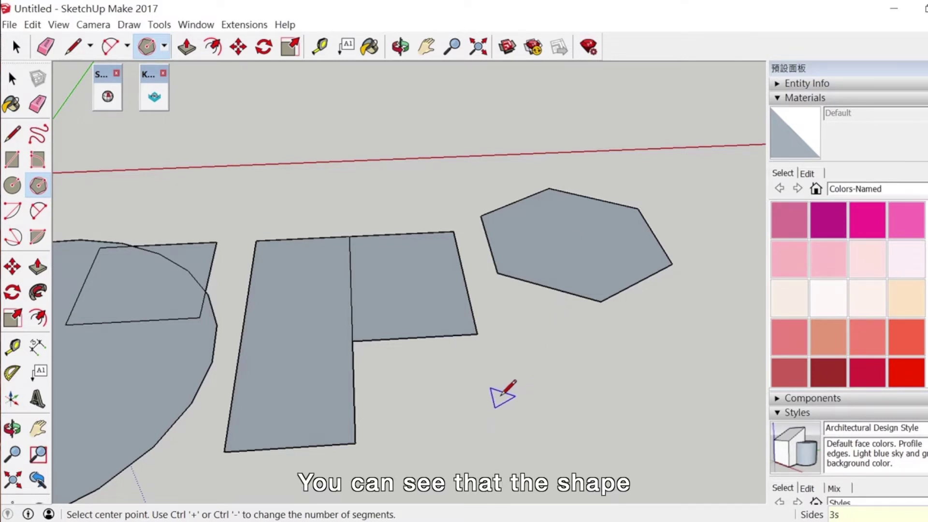
{"action": "left_click", "coordinate": [500, 397]}
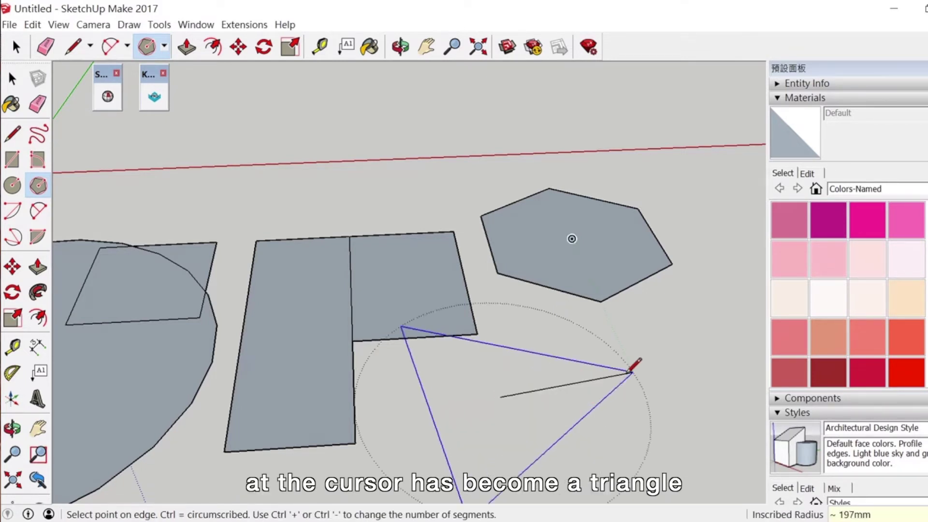
{"action": "left_click", "coordinate": [567, 370]}
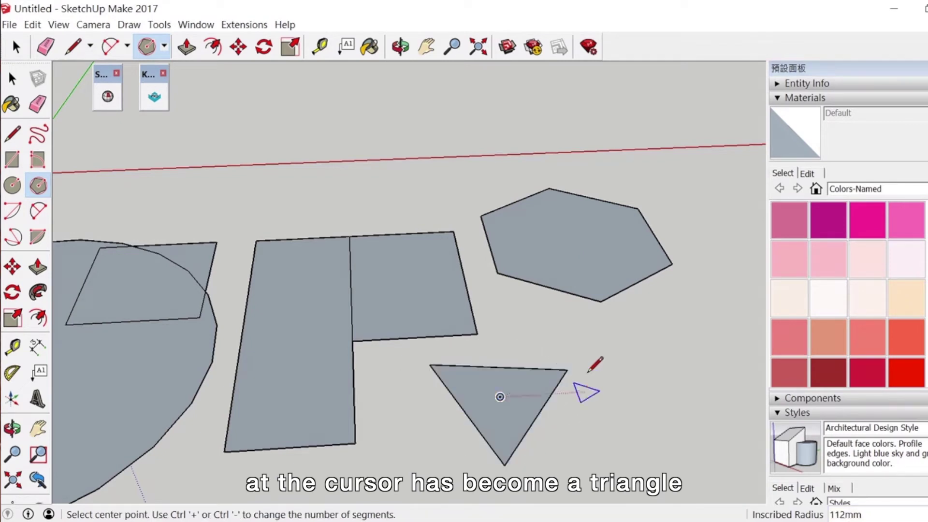
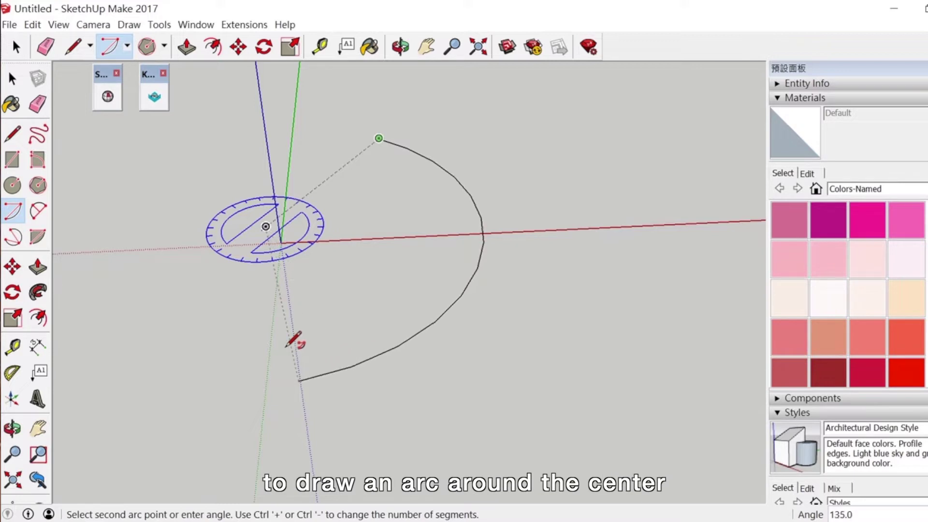
End the centre-based arc at about 102 degrees and draw a 2 Point Arc with a bulge of about 184 mm across the origin's front side
{"action": "left_click", "coordinate": [415, 310]}
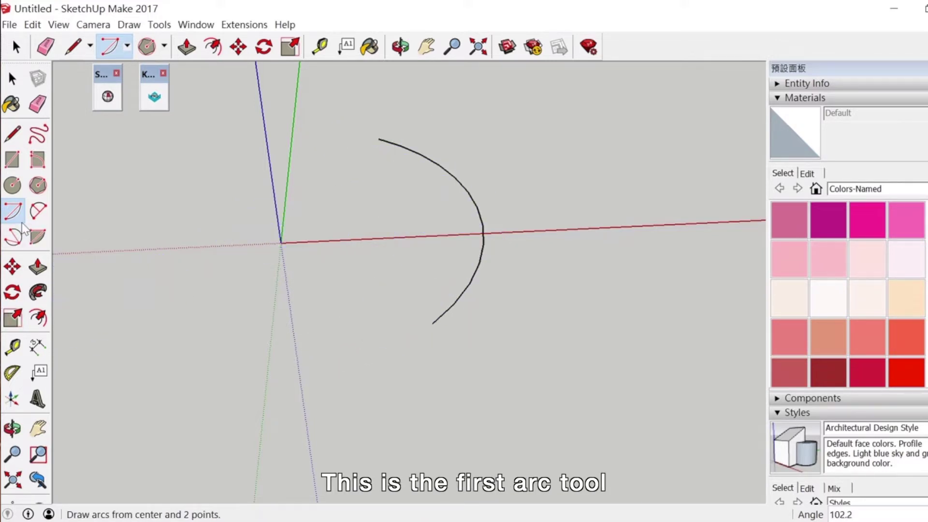
{"action": "left_click", "coordinate": [34, 216]}
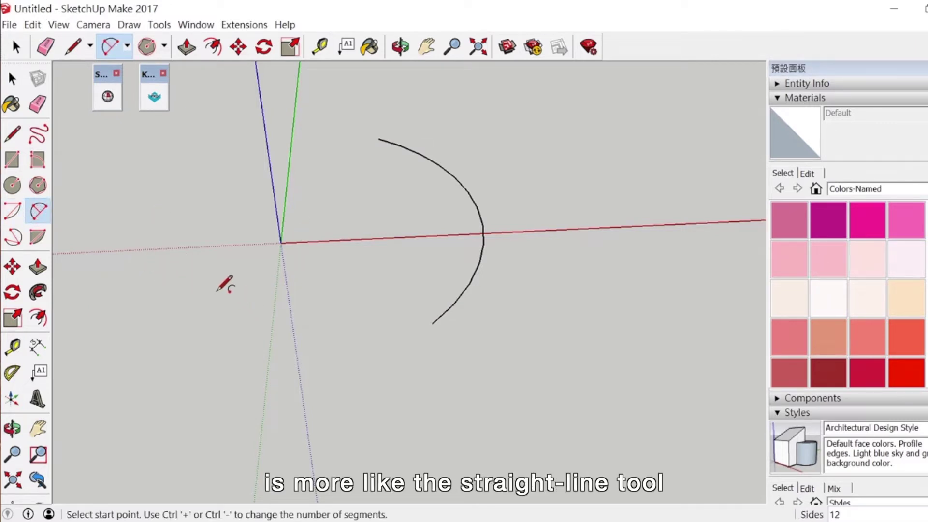
{"action": "left_click", "coordinate": [135, 260]}
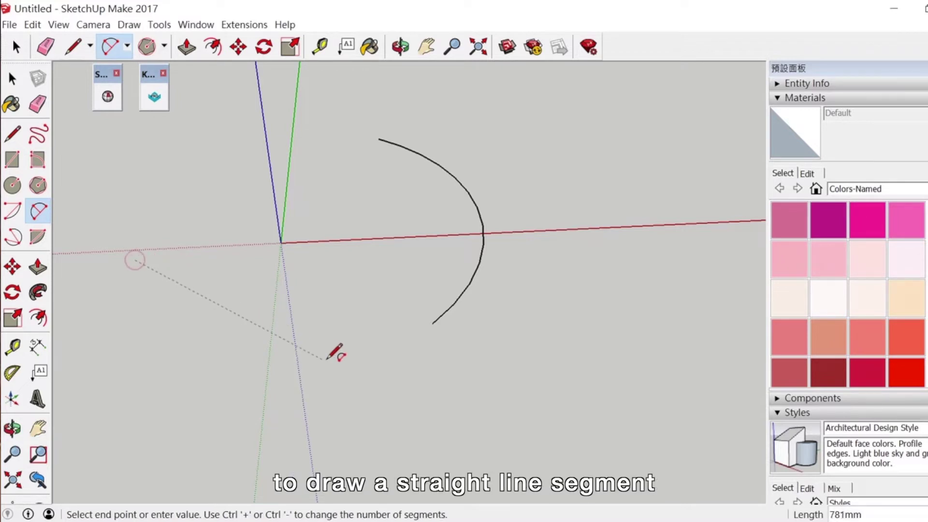
{"action": "left_click", "coordinate": [363, 376]}
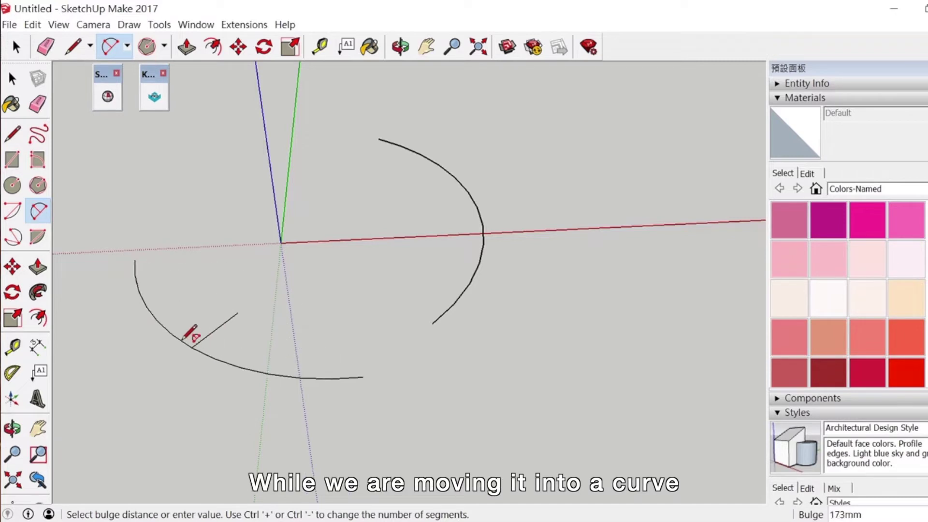
{"action": "left_click", "coordinate": [297, 284]}
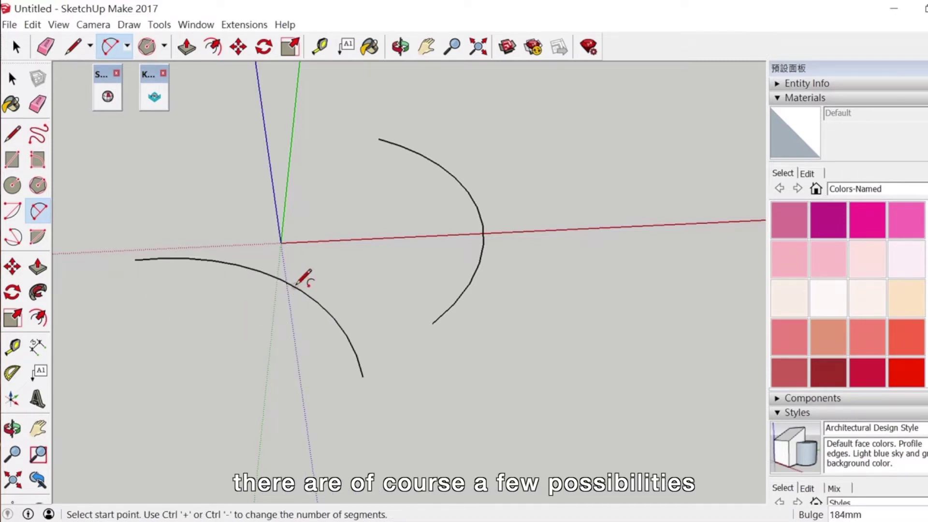
Draw another 2 Point Arc with a bulge of about 210 mm across the red axis, beyond the centre-based arc
{"action": "left_click", "coordinate": [524, 250]}
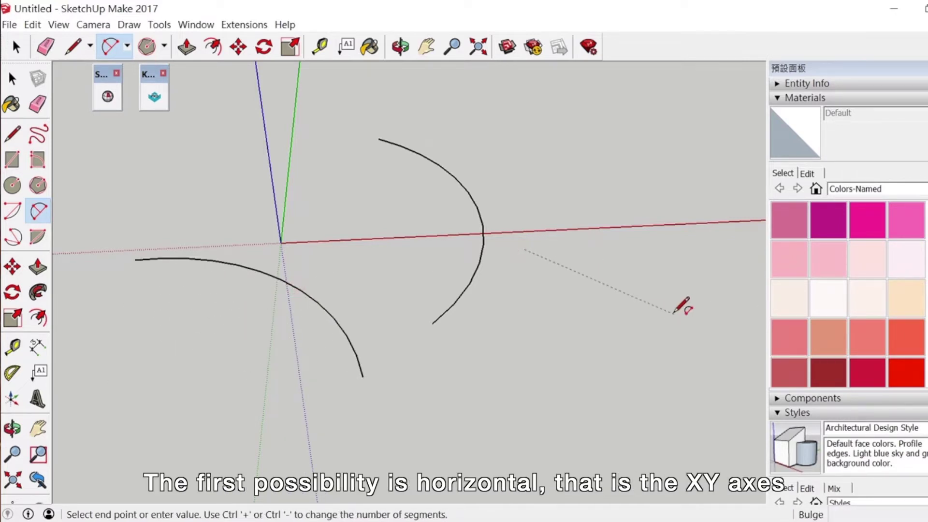
{"action": "left_click", "coordinate": [673, 314]}
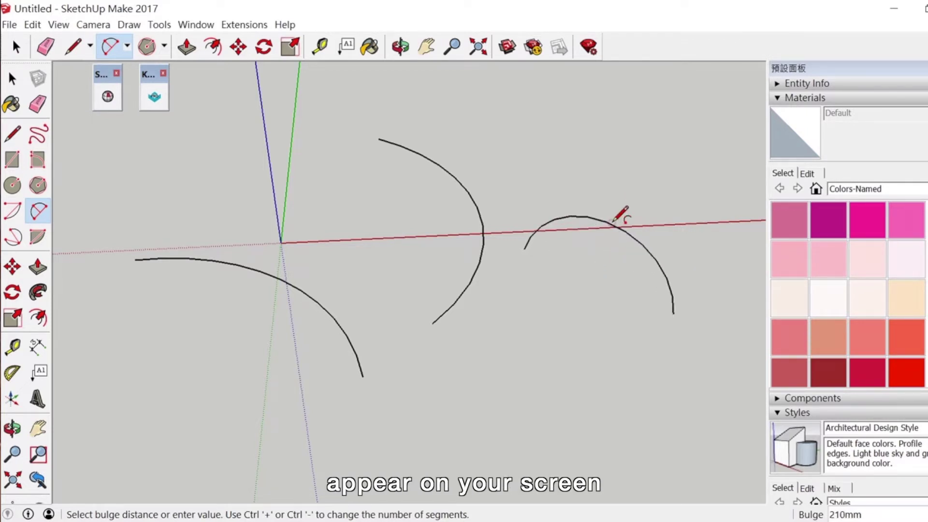
{"action": "left_click", "coordinate": [613, 221]}
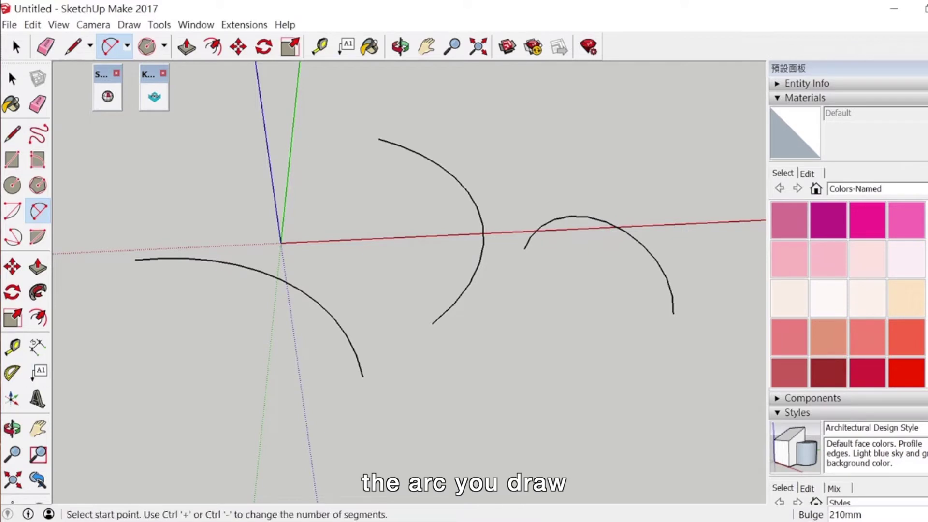
{"action": "left_click", "coordinate": [12, 428]}
{"action": "left_click_drag", "start_coordinate": [717, 310], "coordinate": [393, 282]}
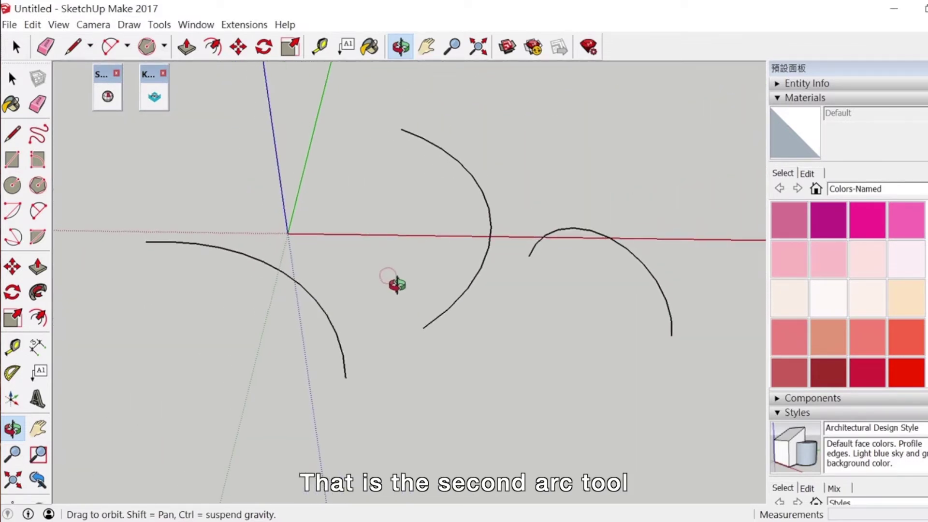
Draw a 3 Point Arc of about 247.5 degrees that starts behind the origin and ends just in front of it
{"action": "left_click", "coordinate": [13, 235]}
{"action": "left_click", "coordinate": [237, 165]}
{"action": "left_click", "coordinate": [376, 240]}
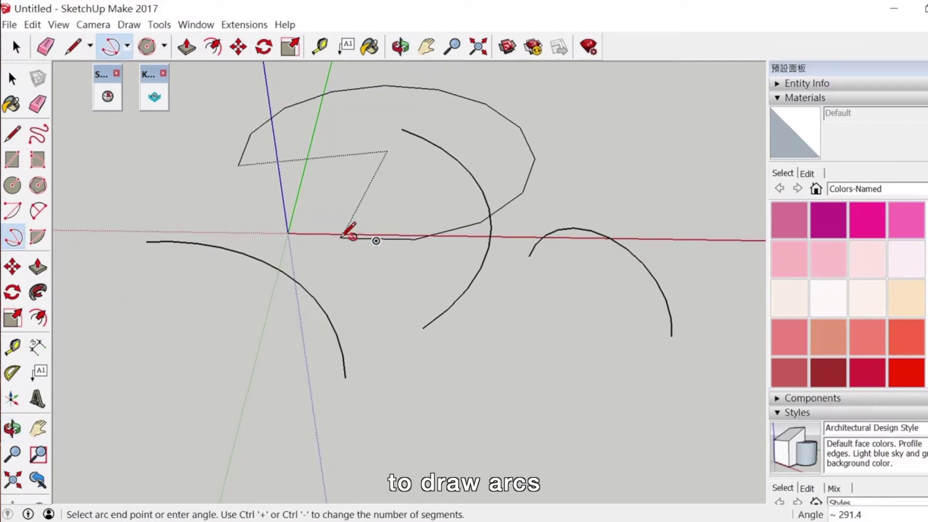
{"action": "left_click", "coordinate": [288, 255]}
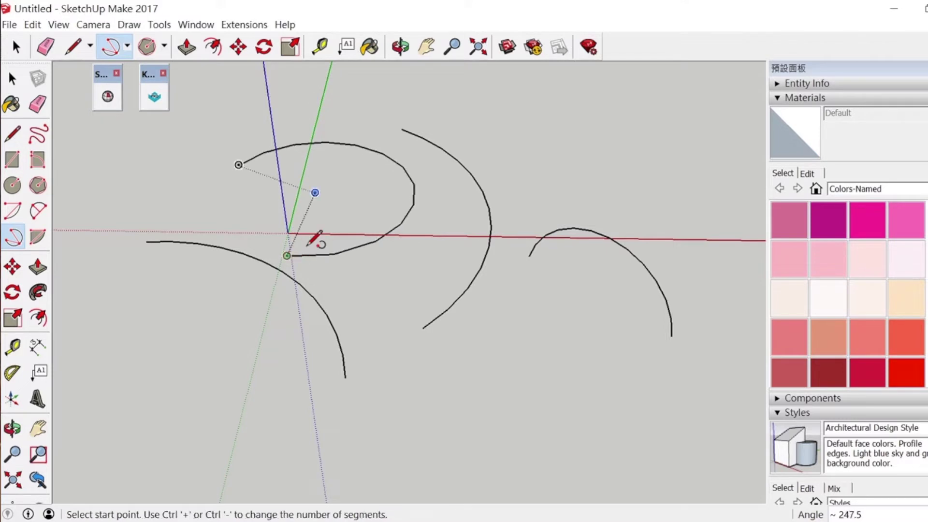
Draw a pie sector with the Pie tool, centred behind the red axis and beyond the large 2 Point Arc
{"action": "left_click", "coordinate": [38, 236]}
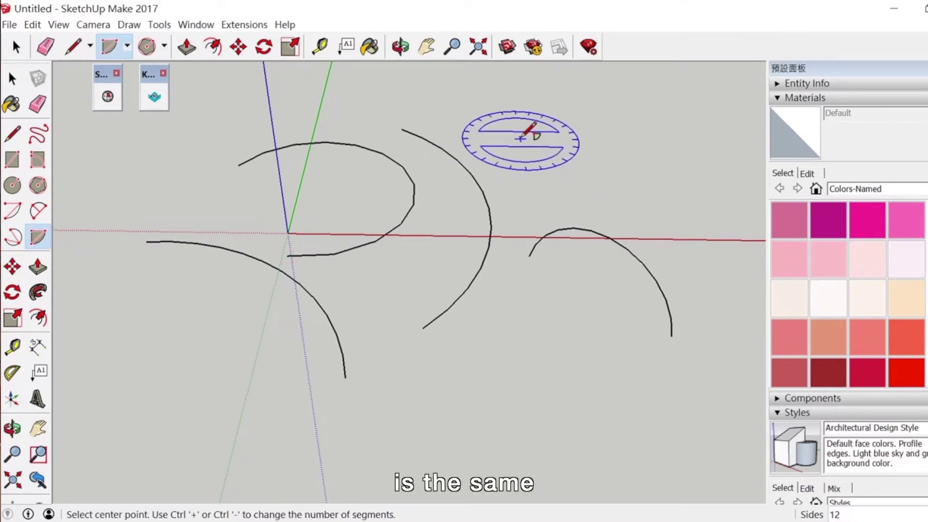
{"action": "left_click", "coordinate": [521, 138]}
{"action": "left_click", "coordinate": [648, 211]}
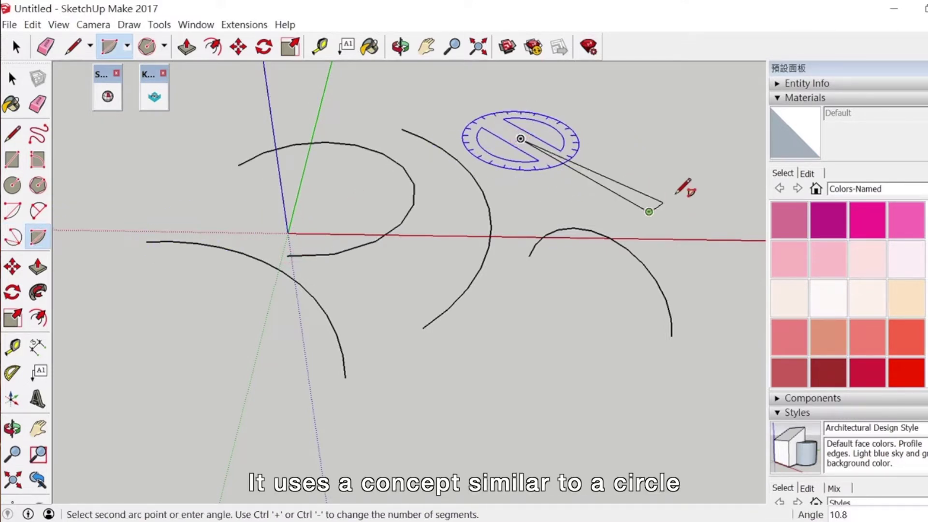
{"action": "left_click", "coordinate": [623, 94]}
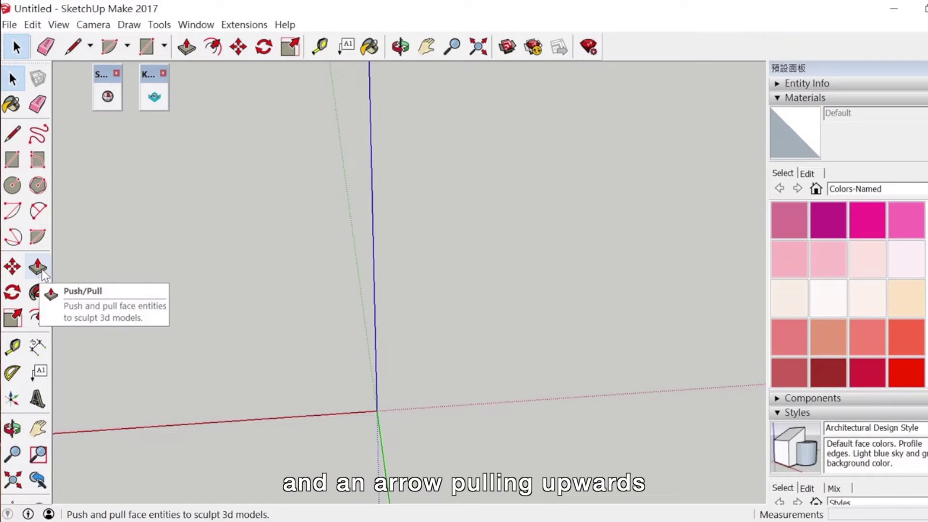
Draw a rectangle of about 1154 by 1011 mm on the ground around the origin
{"action": "left_click", "coordinate": [12, 159]}
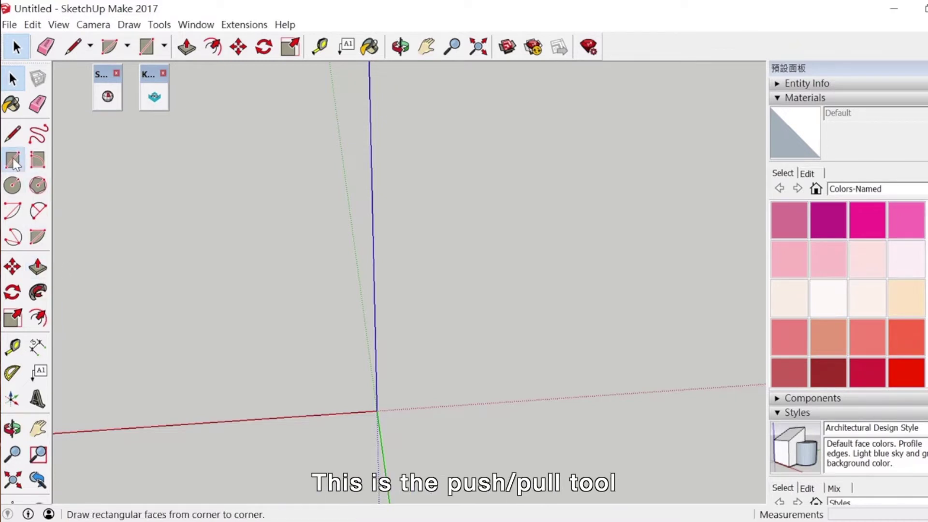
{"action": "left_click", "coordinate": [294, 325]}
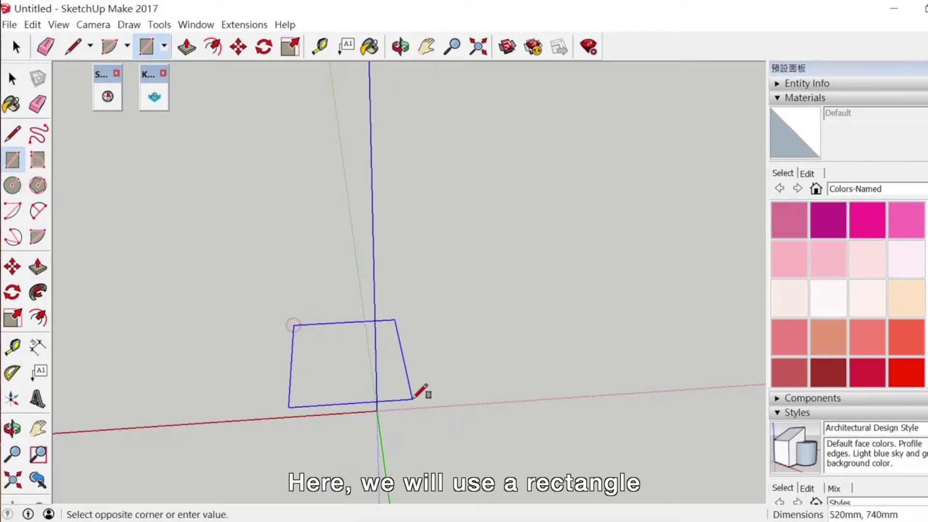
{"action": "left_click", "coordinate": [578, 426]}
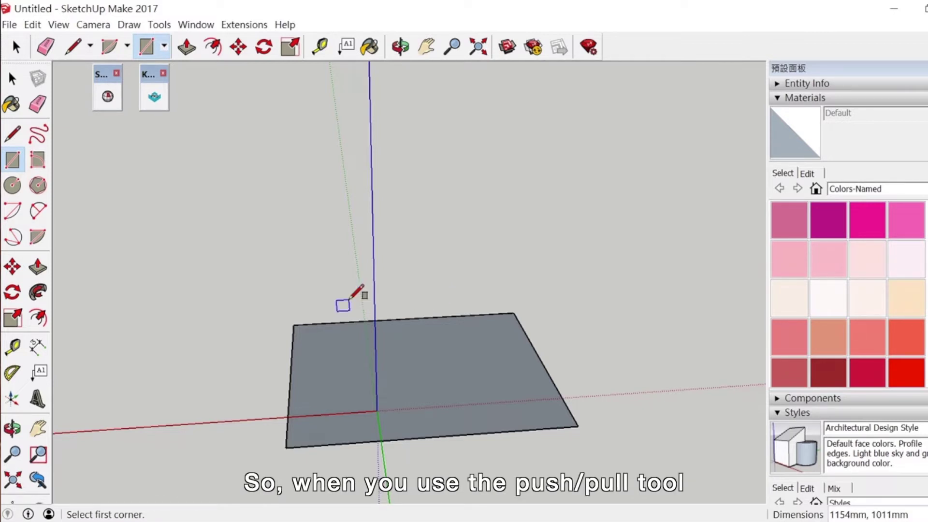
Push/Pull the rectangle up about 771 mm into a box and pull its front face out about 87 mm
{"action": "left_click", "coordinate": [38, 266]}
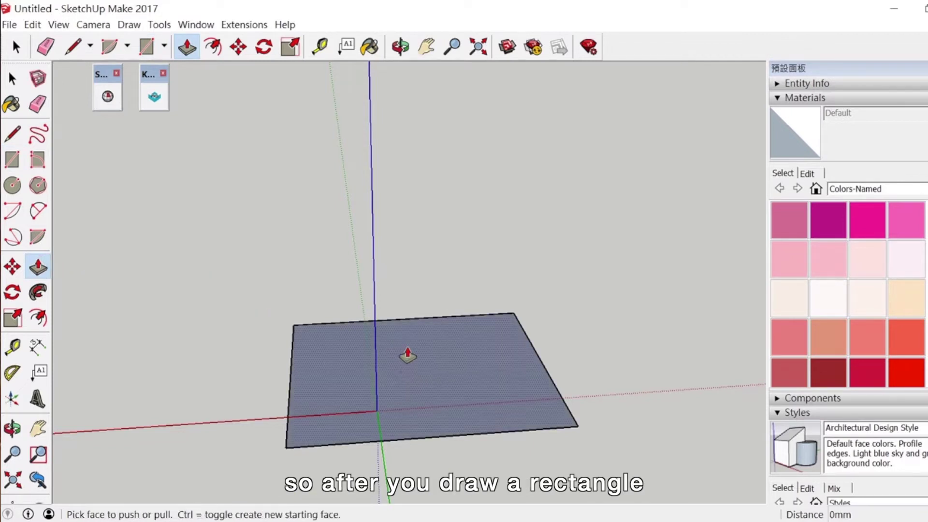
{"action": "left_click_drag", "start_coordinate": [409, 385], "coordinate": [431, 216]}
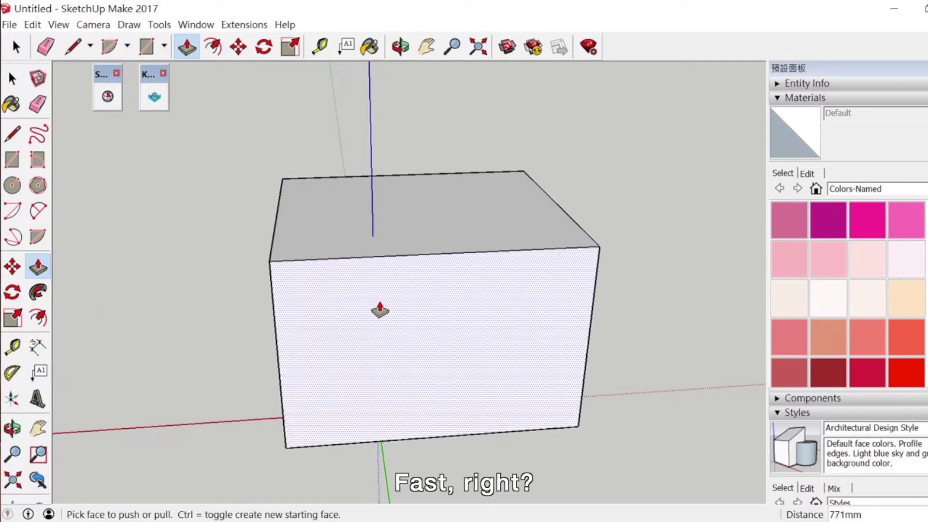
{"action": "mouse_move", "coordinate": [344, 324]}
{"action": "left_mouse_down"}
{"action": "mouse_move", "coordinate": [331, 392]}
{"action": "mouse_move", "coordinate": [345, 334]}
{"action": "left_mouse_up"}
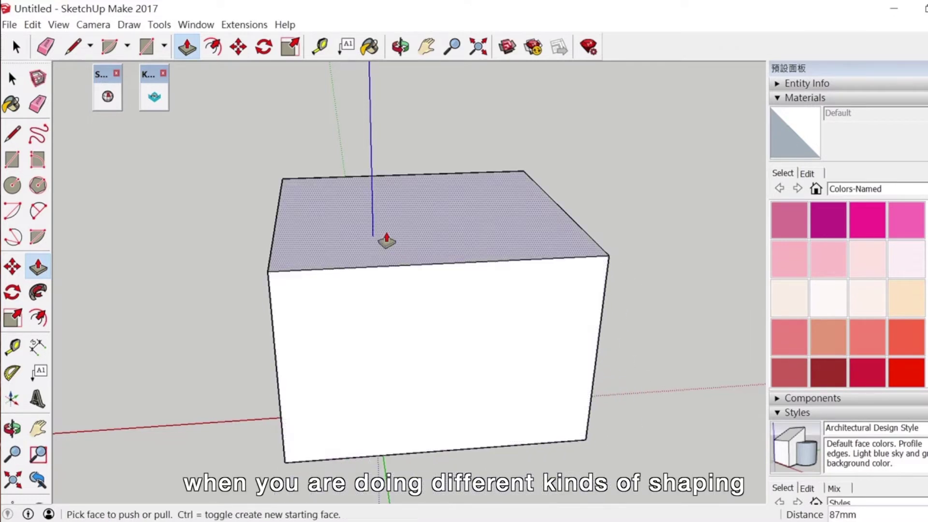
Draw a circle with a radius of about 300 mm beside the box and pull it up about 874 mm into a cylinder
{"action": "left_click", "coordinate": [12, 185]}
{"action": "left_click", "coordinate": [118, 334]}
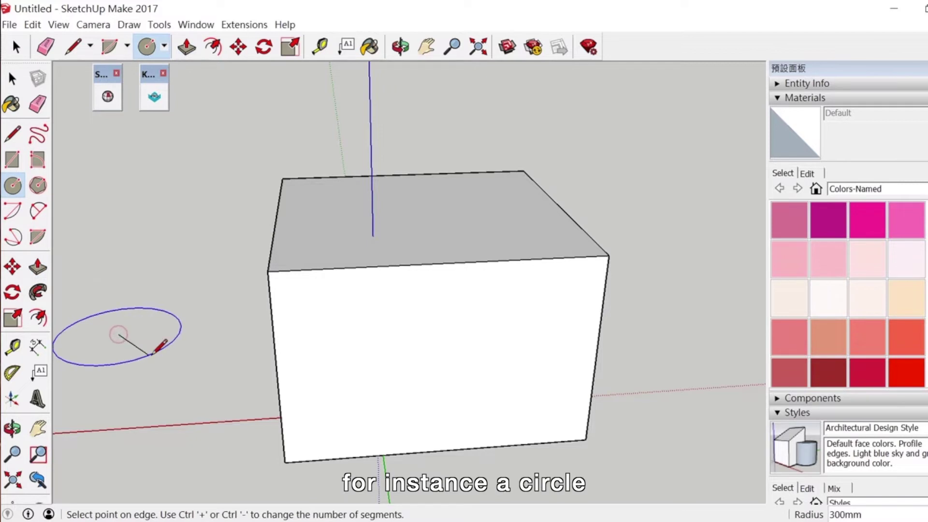
{"action": "left_click", "coordinate": [151, 354]}
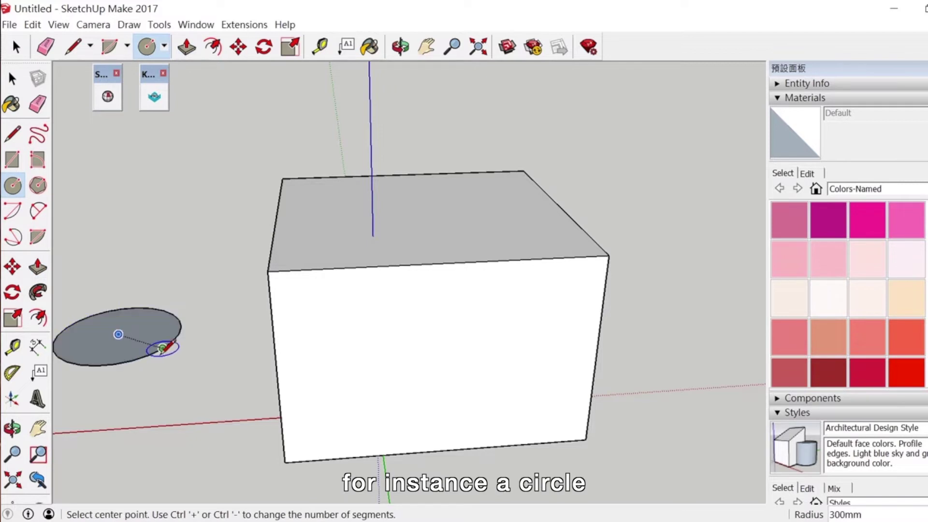
{"action": "left_click", "coordinate": [38, 268]}
{"action": "left_click_drag", "start_coordinate": [113, 333], "coordinate": [99, 168]}
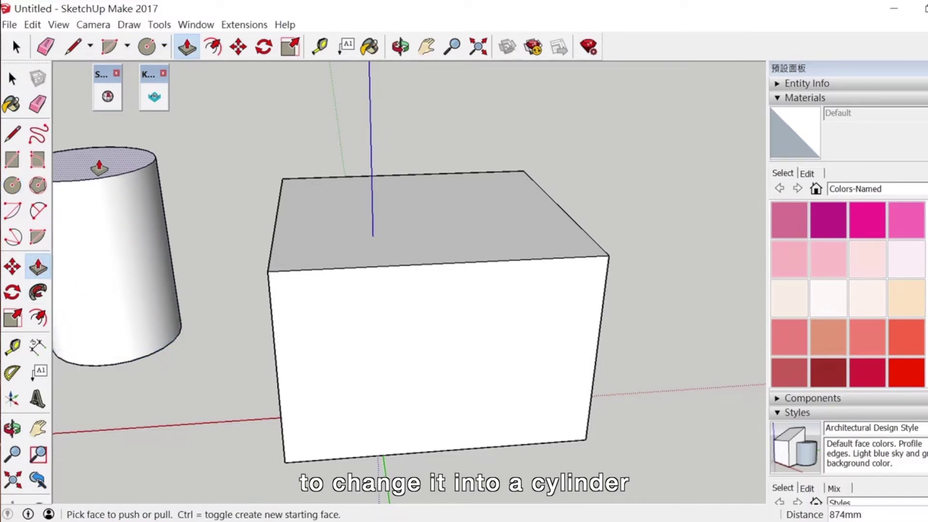
Push/Pull the box's top face from a new starting face into a stacked block and extend that block sideways beyond the base
{"action": "left_click", "coordinate": [12, 428]}
{"action": "left_click_drag", "start_coordinate": [158, 355], "coordinate": [140, 348]}
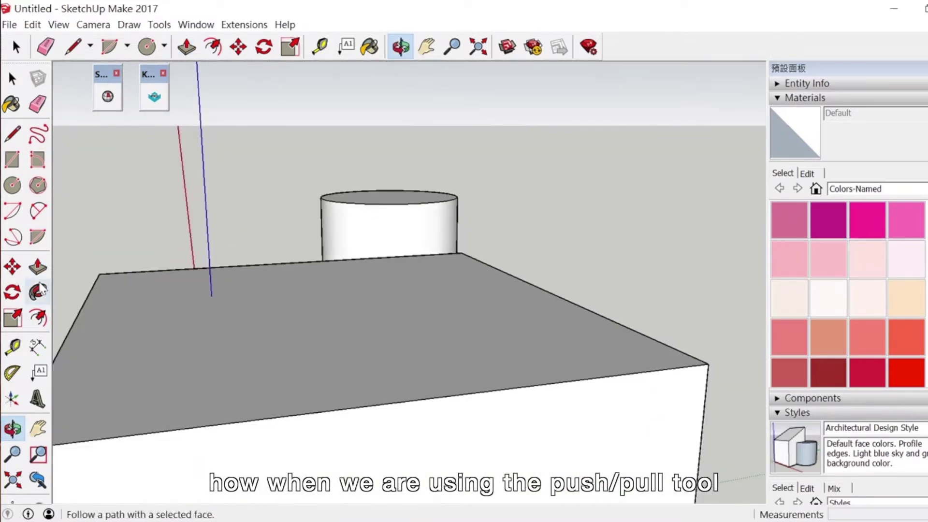
{"action": "left_click", "coordinate": [37, 266]}
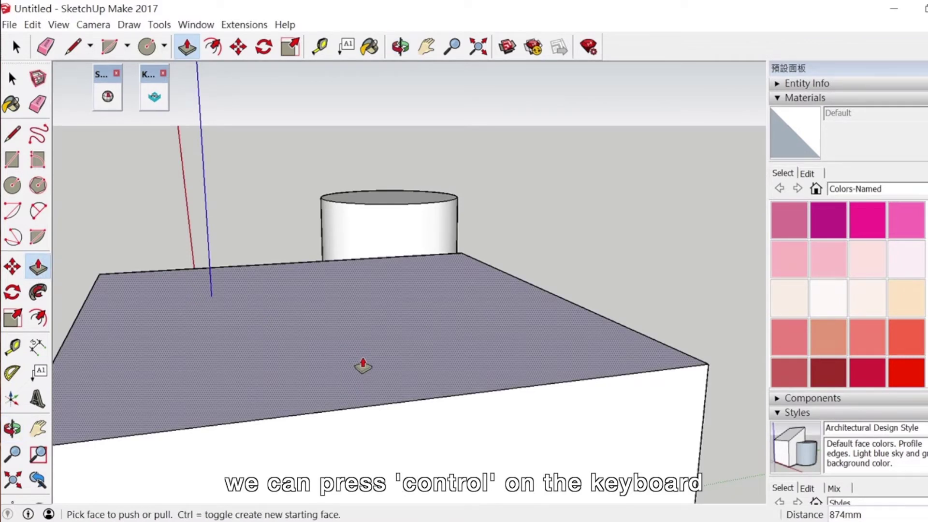
{"action": "left_click_drag", "start_coordinate": [364, 365], "coordinate": [526, 314]}
{"action": "left_click", "coordinate": [12, 428]}
{"action": "left_click_drag", "start_coordinate": [117, 367], "coordinate": [392, 362]}
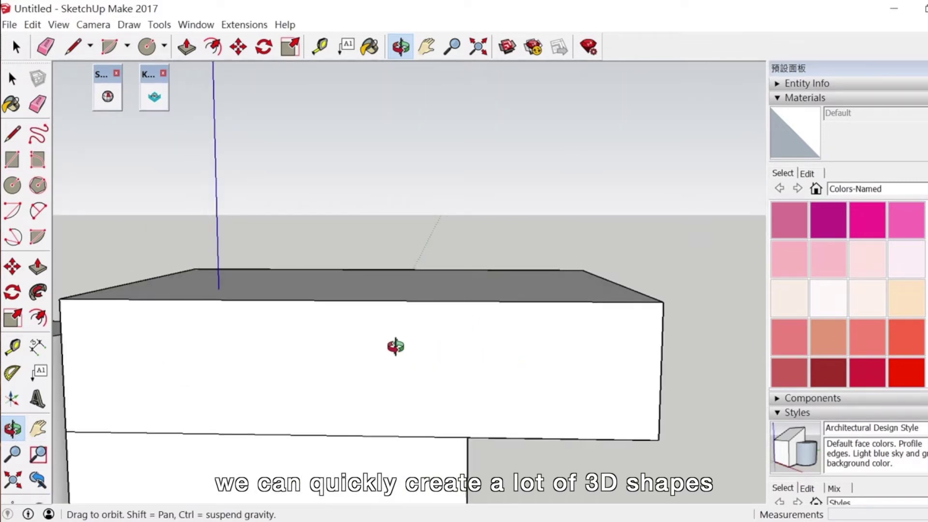
Draw a 2 Point Arc with a radius of about 465 mm across the overhanging block's outer corner on the top face
{"action": "scroll", "coordinate": [395, 346], "scroll_direction": "down", "scroll_amount": 6}
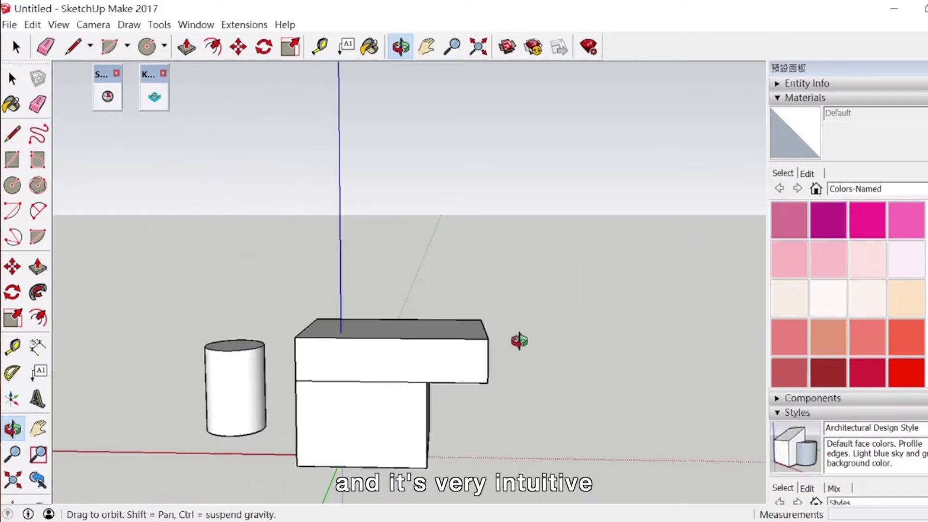
{"action": "left_click_drag", "start_coordinate": [520, 340], "coordinate": [631, 220]}
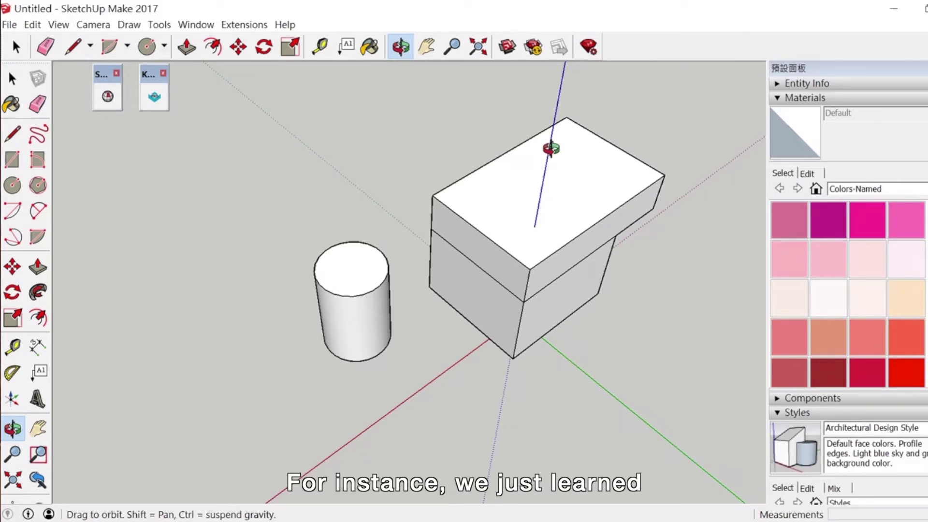
{"action": "left_click_drag", "start_coordinate": [551, 148], "coordinate": [551, 149]}
{"action": "scroll", "coordinate": [554, 142], "scroll_direction": "up", "scroll_amount": 5}
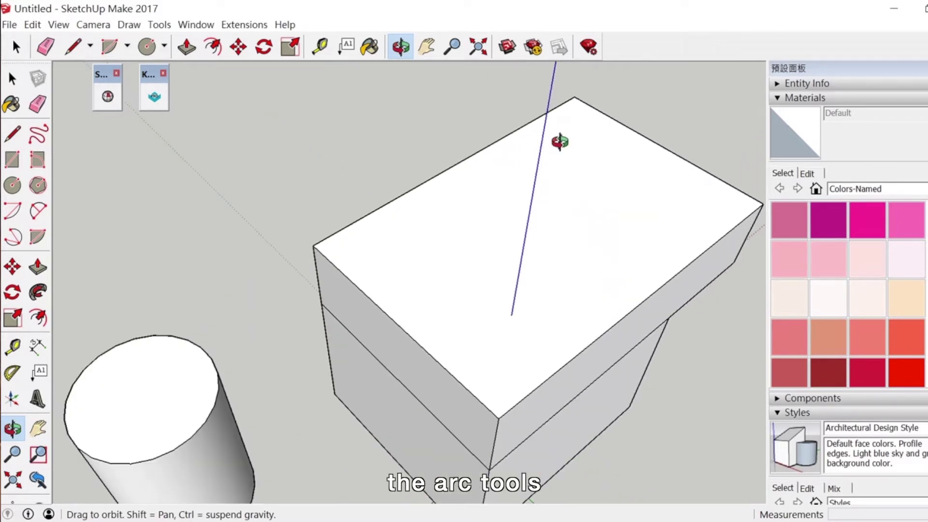
{"action": "left_click", "coordinate": [38, 211]}
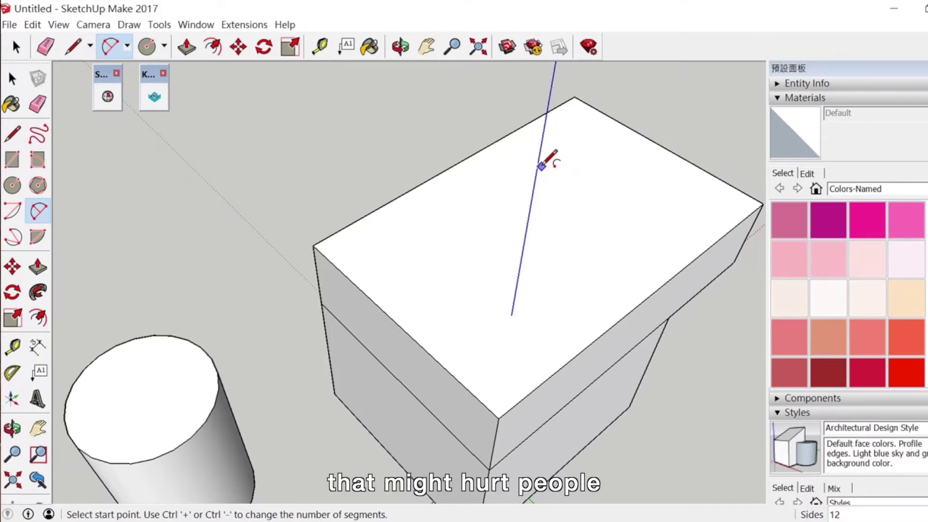
{"action": "left_click", "coordinate": [529, 122]}
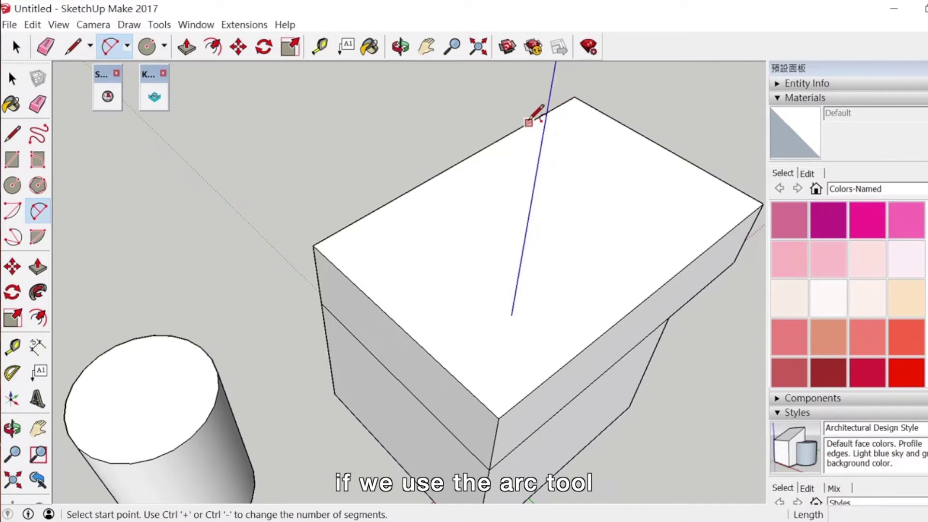
{"action": "left_click", "coordinate": [635, 132]}
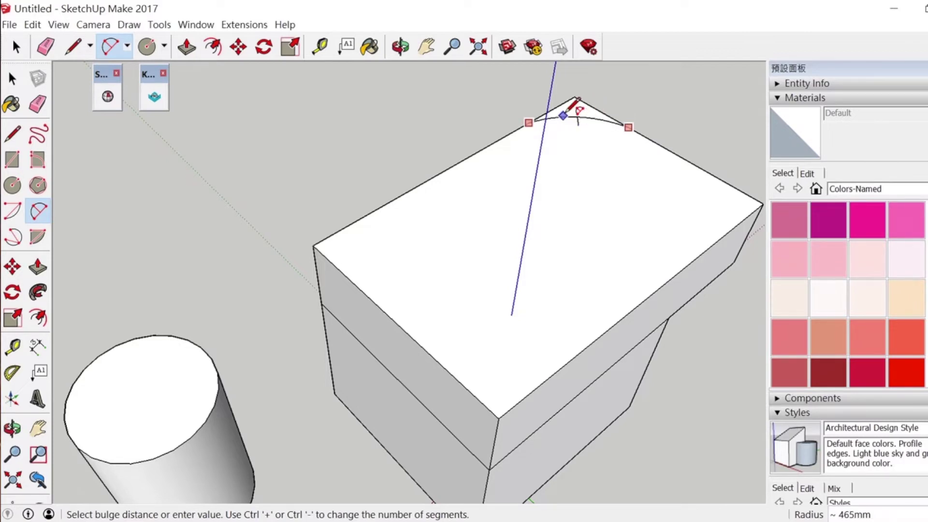
{"action": "left_click", "coordinate": [574, 105]}
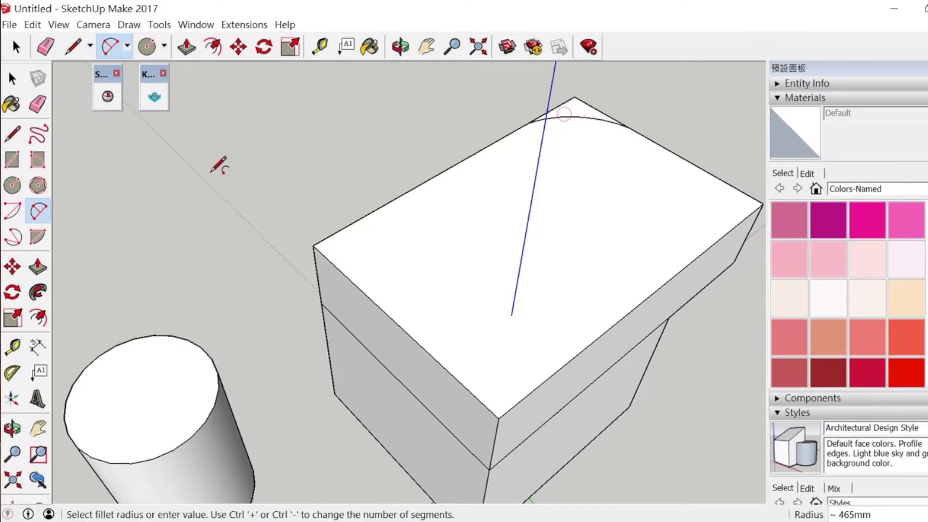
Push the corner area outside the arc down about 385 mm to cut the overhanging block's corner round
{"action": "left_click", "coordinate": [13, 428]}
{"action": "left_click_drag", "start_coordinate": [251, 208], "coordinate": [281, 265]}
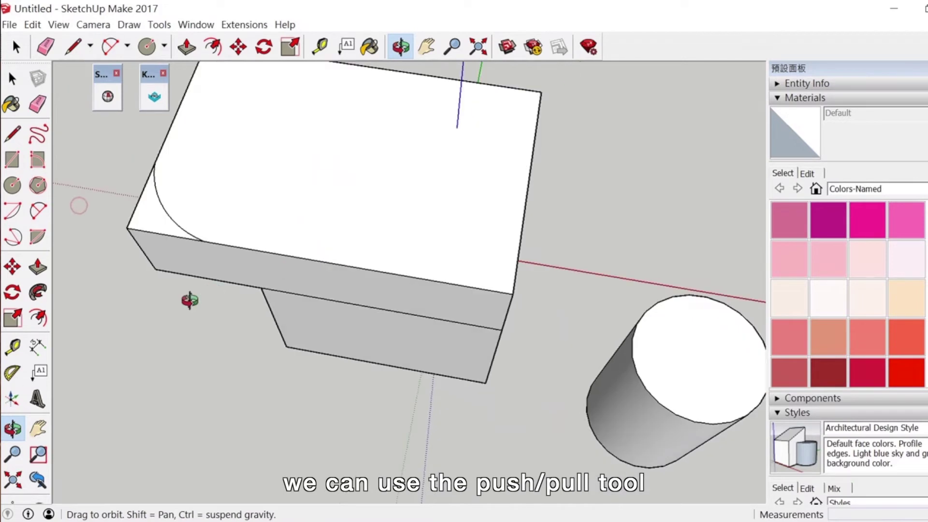
{"action": "left_click_drag", "start_coordinate": [190, 300], "coordinate": [188, 300]}
{"action": "left_click", "coordinate": [38, 266]}
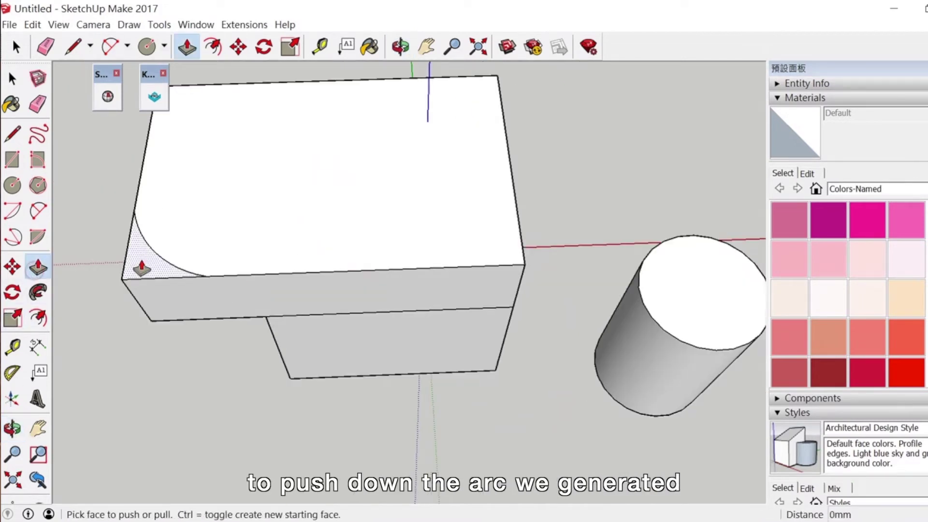
{"action": "left_click_drag", "start_coordinate": [142, 267], "coordinate": [162, 319]}
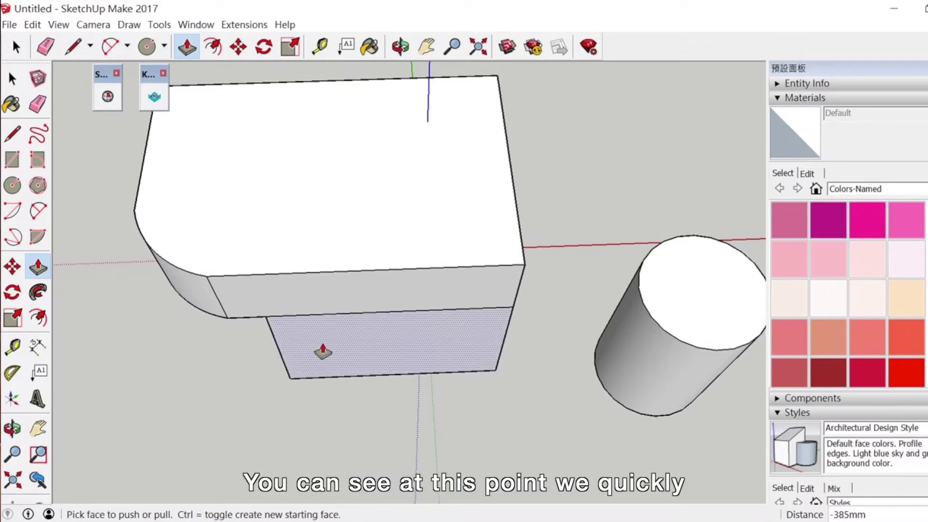
Try selecting the cylinder with a selection box and as whole connected geometry, clearing the selection after each
{"action": "left_click", "coordinate": [15, 429]}
{"action": "mouse_move", "coordinate": [238, 383]}
{"action": "left_mouse_down"}
{"action": "mouse_move", "coordinate": [356, 217]}
{"action": "mouse_move", "coordinate": [356, 279]}
{"action": "mouse_move", "coordinate": [334, 291]}
{"action": "left_mouse_up"}
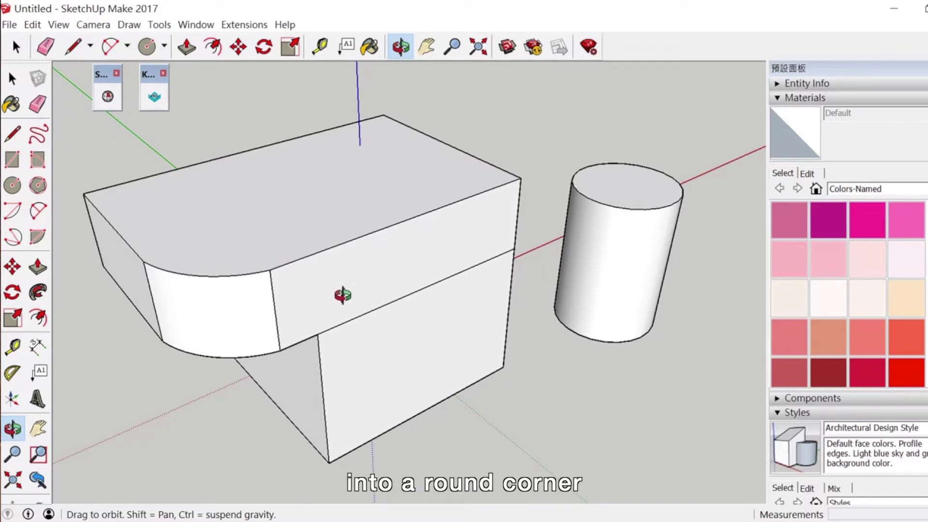
{"action": "left_click_drag", "start_coordinate": [344, 295], "coordinate": [493, 242]}
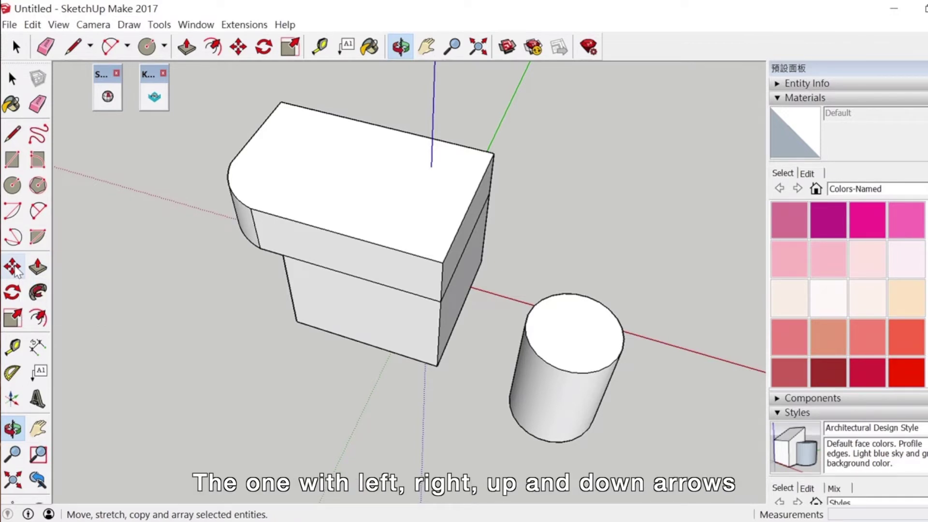
{"action": "left_click", "coordinate": [11, 78]}
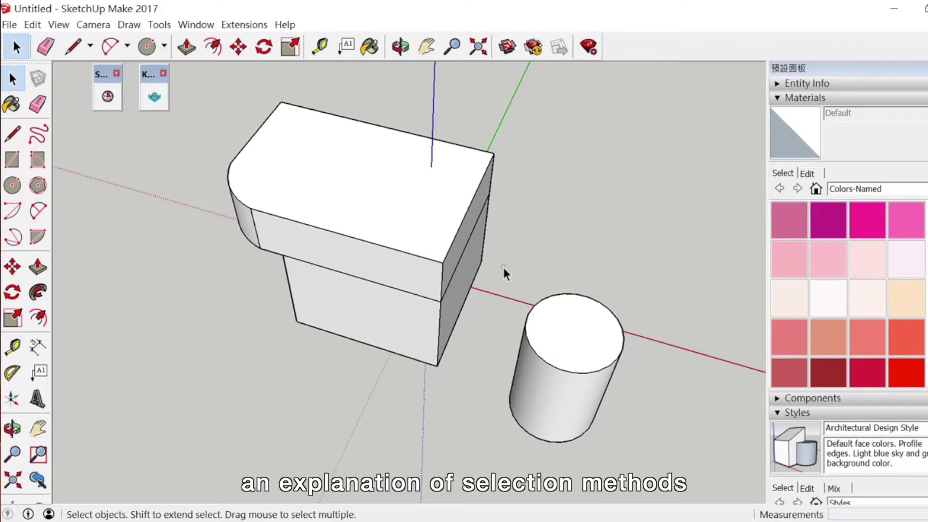
{"action": "left_click_drag", "start_coordinate": [503, 270], "coordinate": [672, 463]}
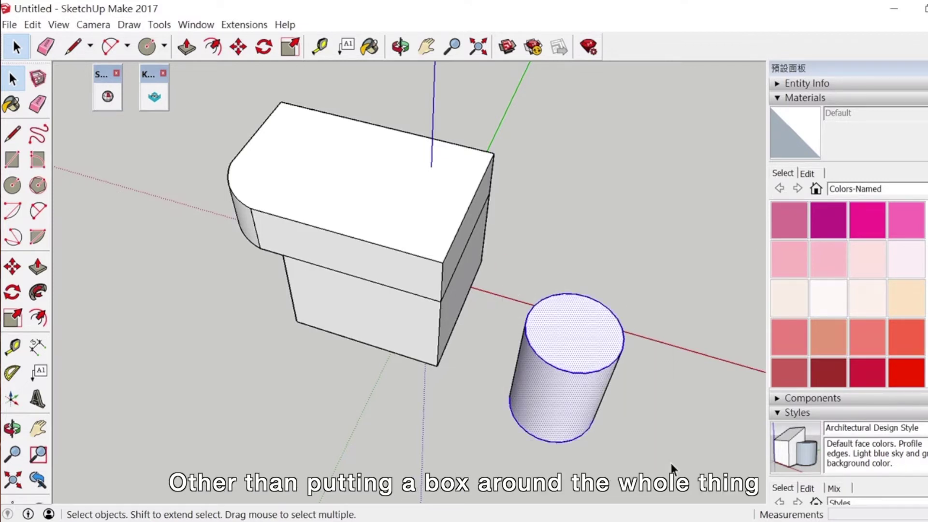
{"action": "left_click", "coordinate": [597, 255]}
{"action": "triple_click", "coordinate": [570, 340]}
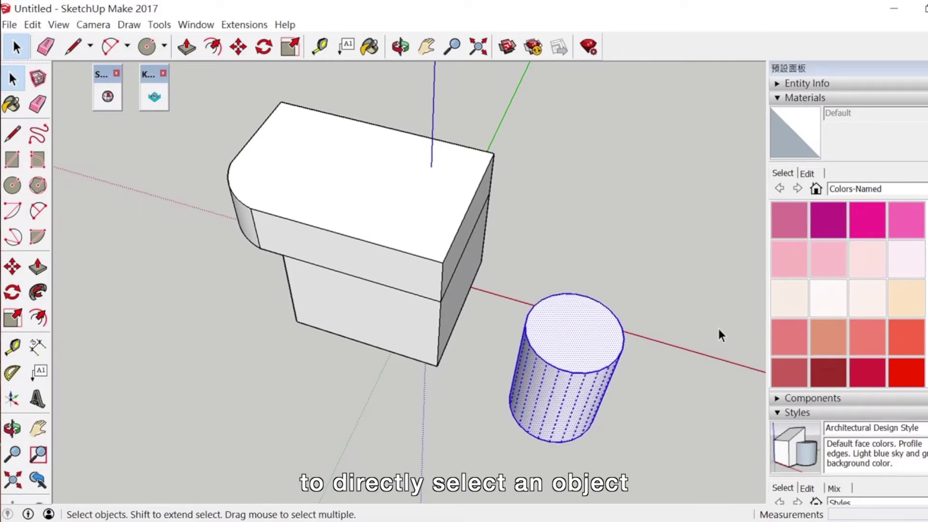
{"action": "left_click", "coordinate": [610, 263]}
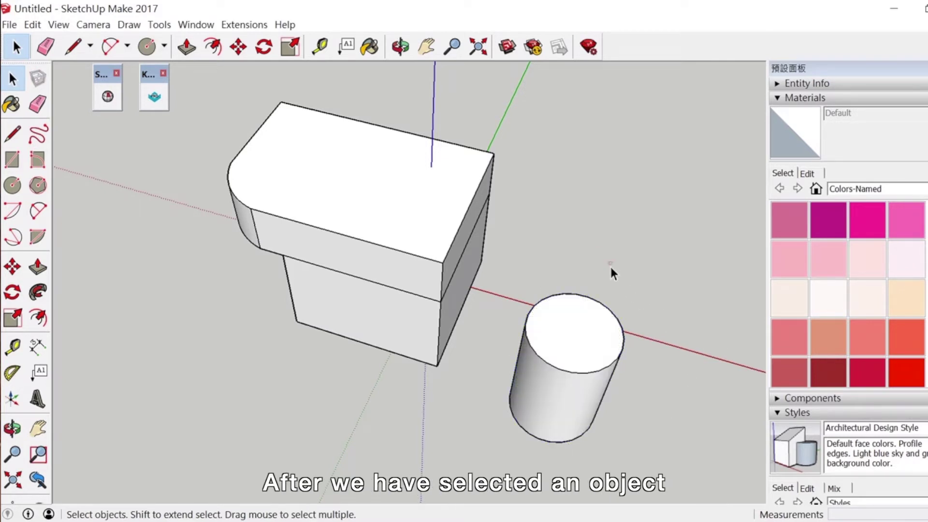
Select the whole cylinder with its connected geometry and move it freehand about 75 mm beside the box
{"action": "triple_click", "coordinate": [571, 352]}
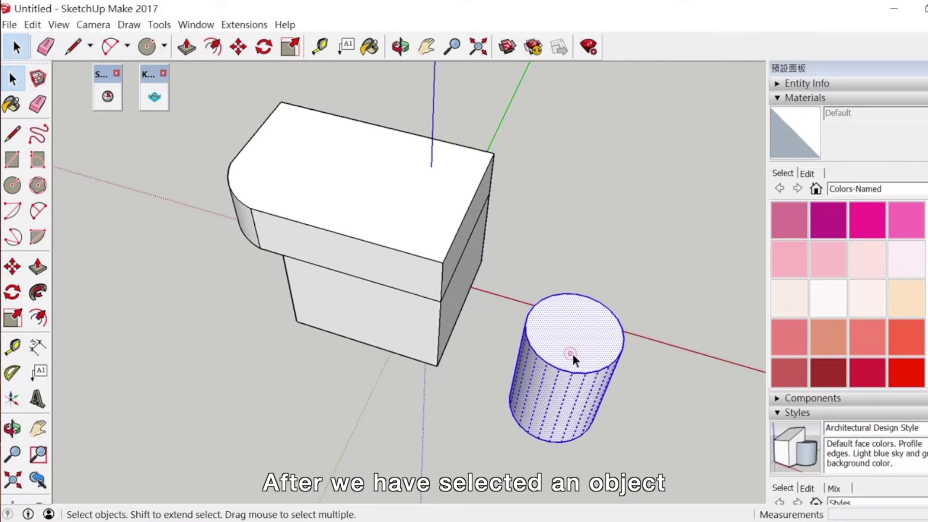
{"action": "left_click", "coordinate": [13, 267]}
{"action": "left_click", "coordinate": [567, 400]}
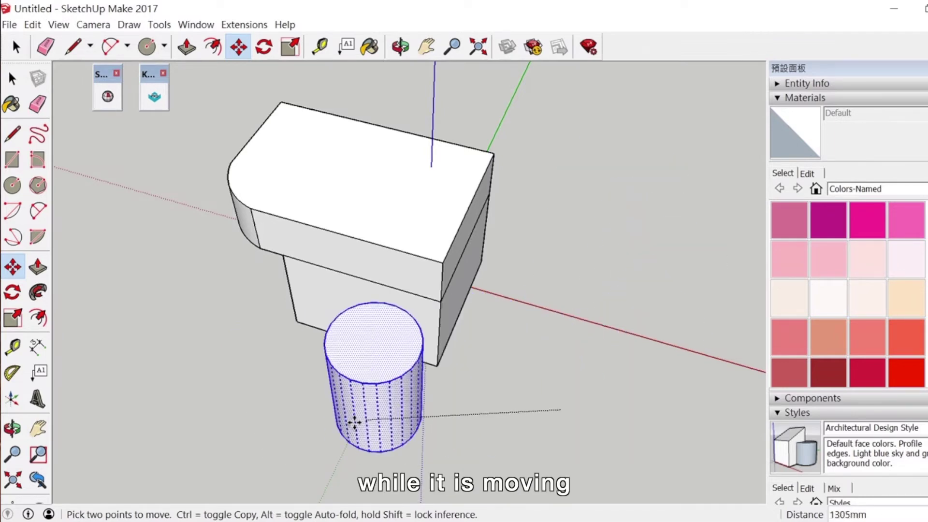
{"action": "left_click", "coordinate": [561, 399]}
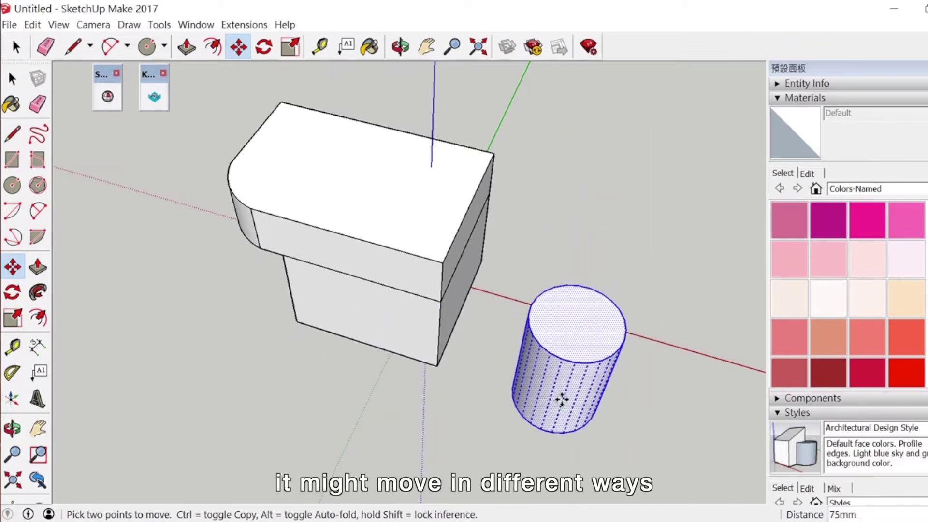
Move the selected cylinder freehand about 108 mm horizontally toward the box, working from a side view
{"action": "left_click", "coordinate": [12, 428]}
{"action": "left_click_drag", "start_coordinate": [411, 285], "coordinate": [528, 313]}
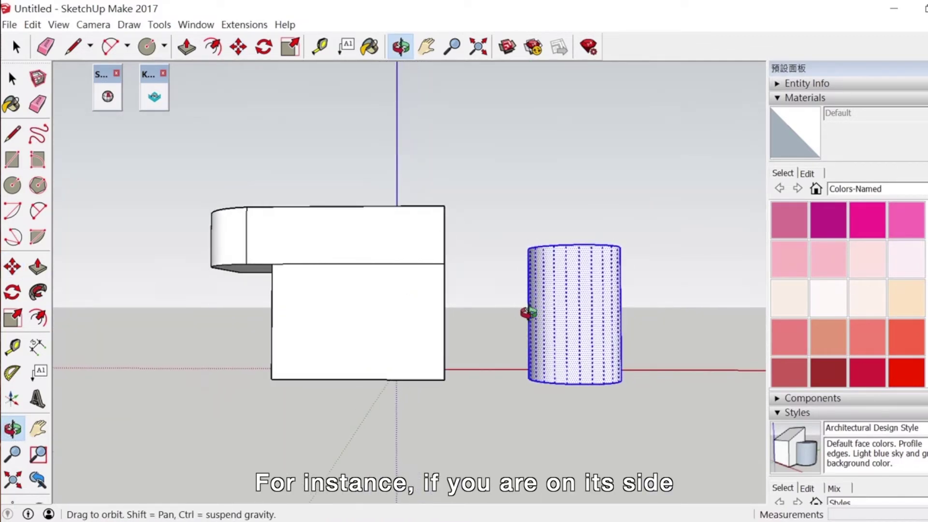
{"action": "left_click", "coordinate": [13, 267]}
{"action": "left_click", "coordinate": [599, 357]}
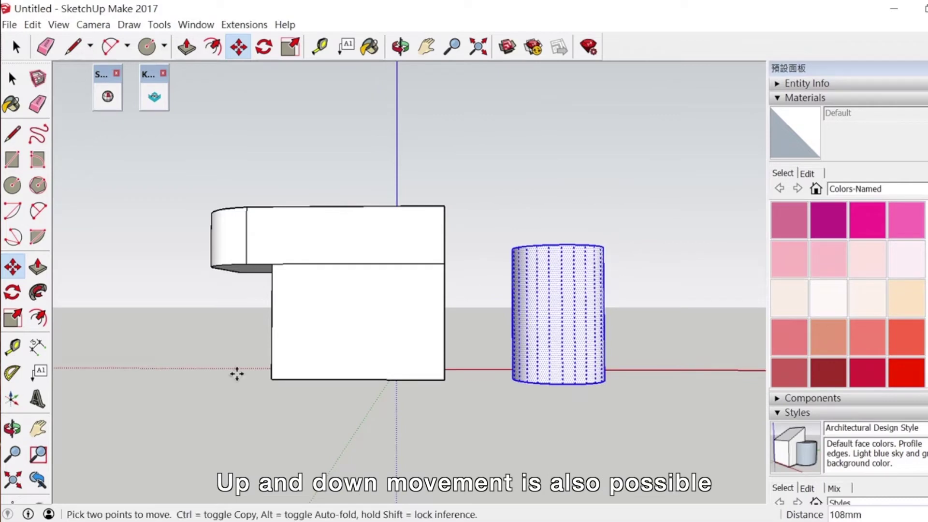
Move the selected cylinder freehand about 1402 mm across the ground beside the box, working from a view above
{"action": "left_click", "coordinate": [13, 428]}
{"action": "left_click_drag", "start_coordinate": [556, 239], "coordinate": [296, 377]}
{"action": "left_click", "coordinate": [8, 270]}
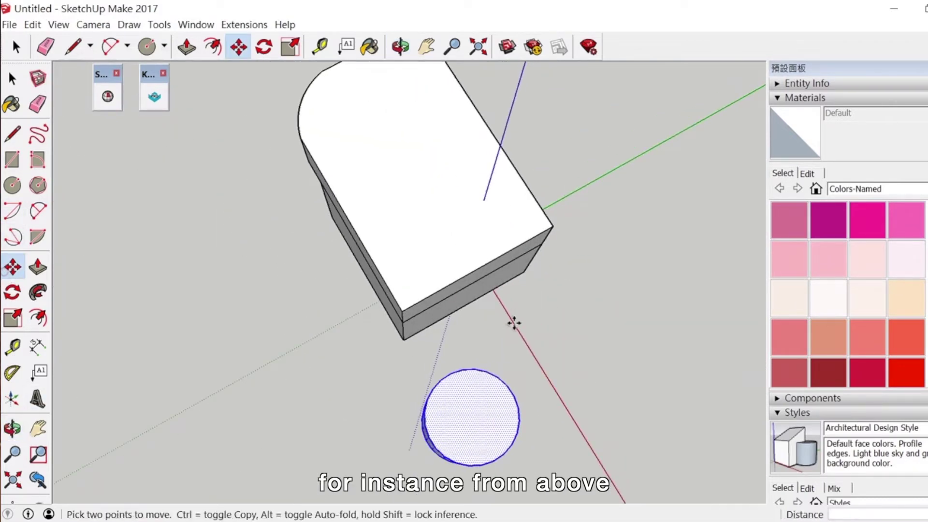
{"action": "left_click", "coordinate": [466, 414]}
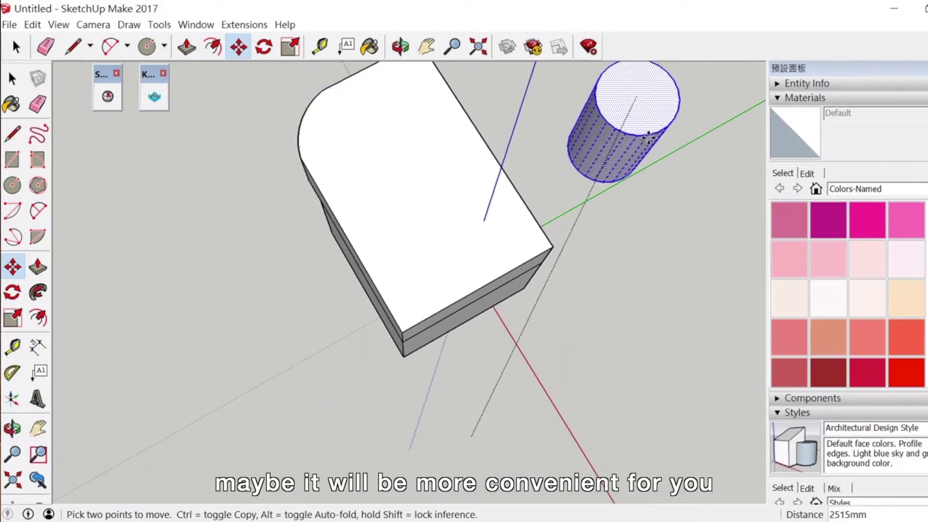
{"action": "left_click", "coordinate": [250, 390]}
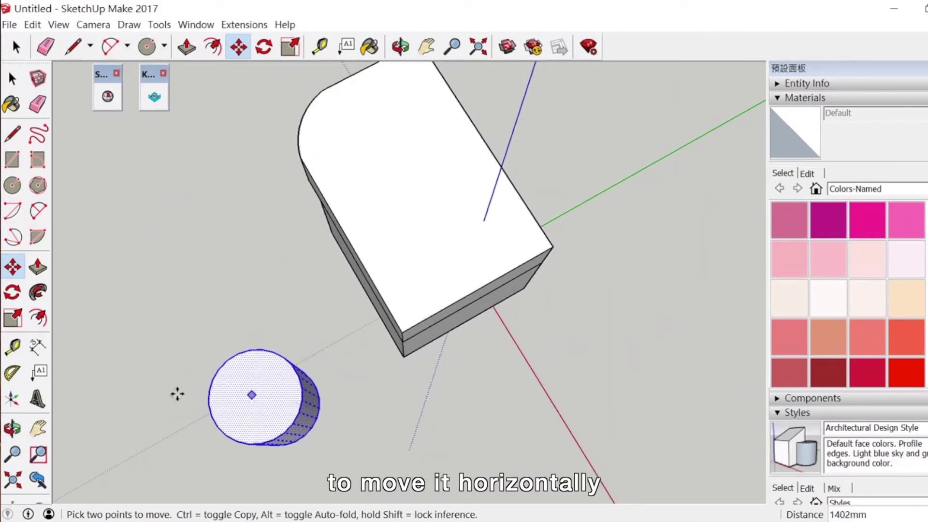
Move the selected cylinder about 166 mm with the direction locked to the green axis
{"action": "left_click", "coordinate": [12, 428]}
{"action": "left_click_drag", "start_coordinate": [203, 425], "coordinate": [565, 242]}
{"action": "left_click_drag", "start_coordinate": [429, 352], "coordinate": [508, 360]}
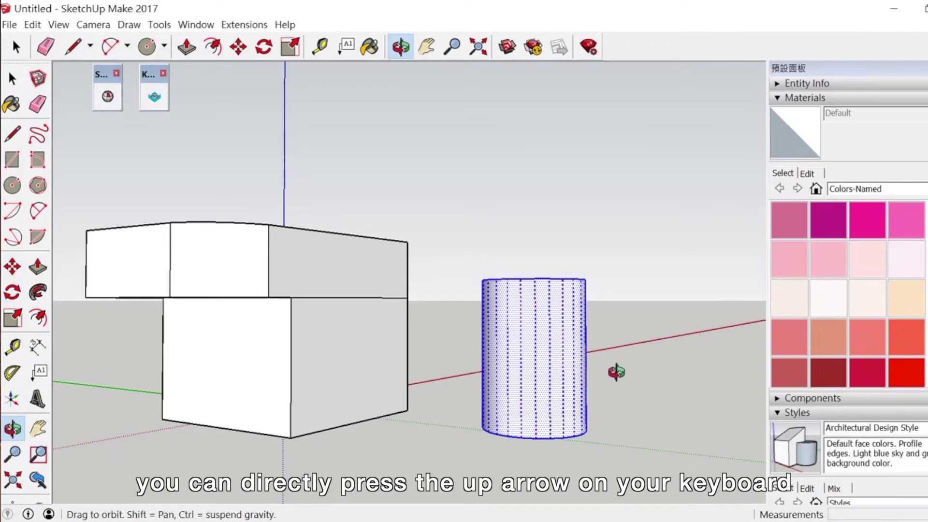
{"action": "left_click_drag", "start_coordinate": [543, 356], "coordinate": [493, 380]}
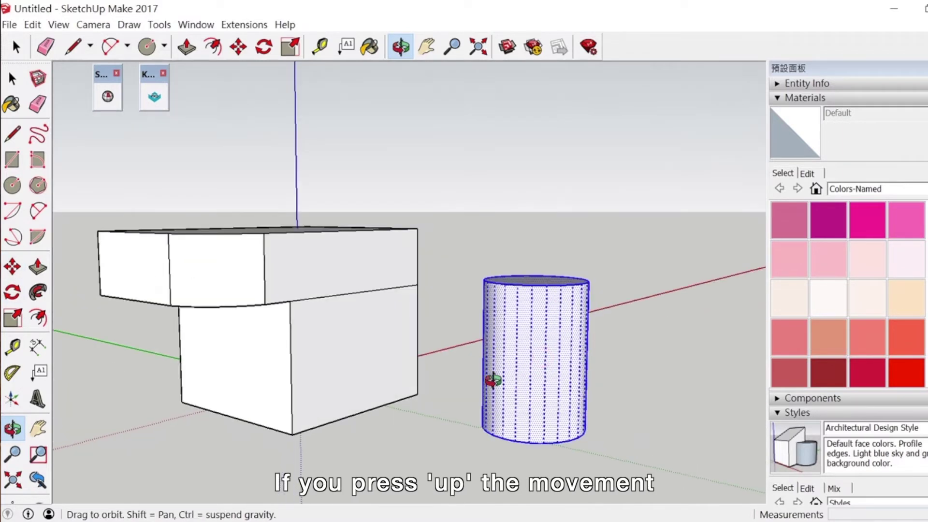
{"action": "left_click", "coordinate": [19, 272]}
{"action": "left_click", "coordinate": [549, 384]}
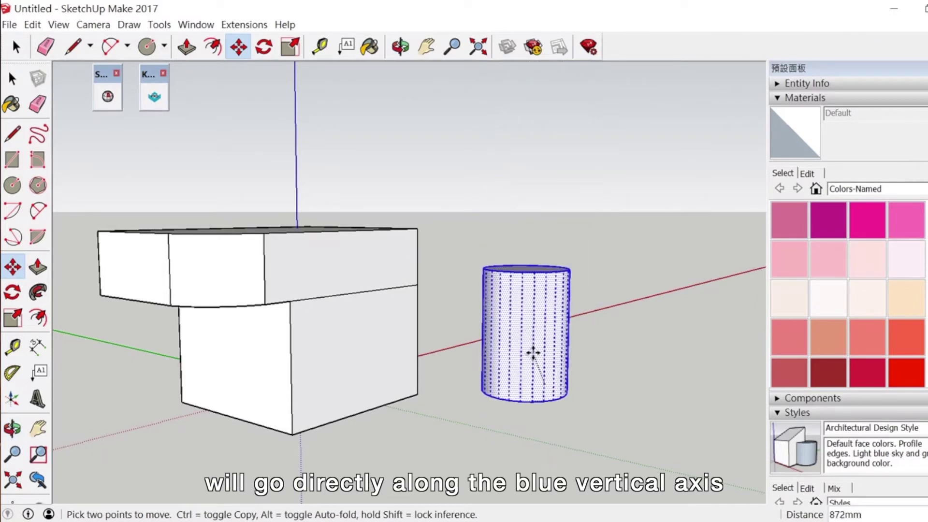
{"action": "key", "text": "Left"}
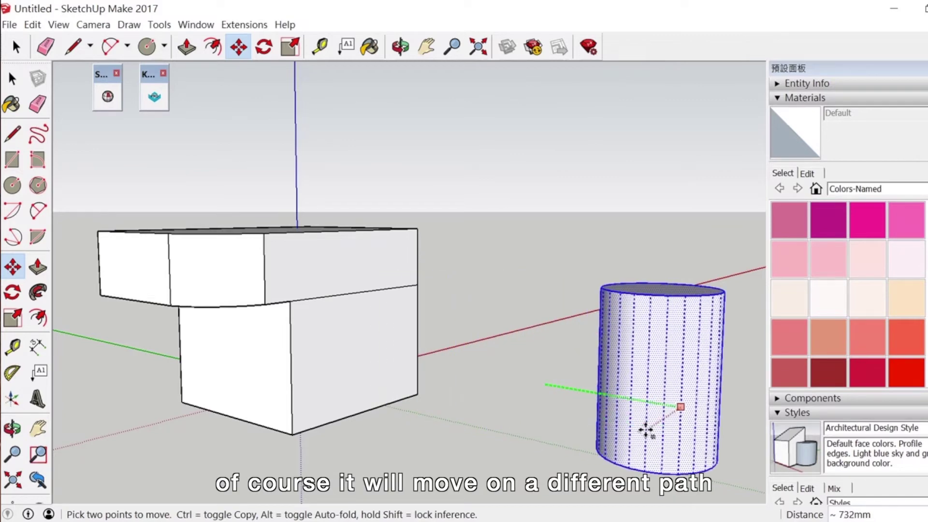
{"action": "left_click", "coordinate": [572, 393]}
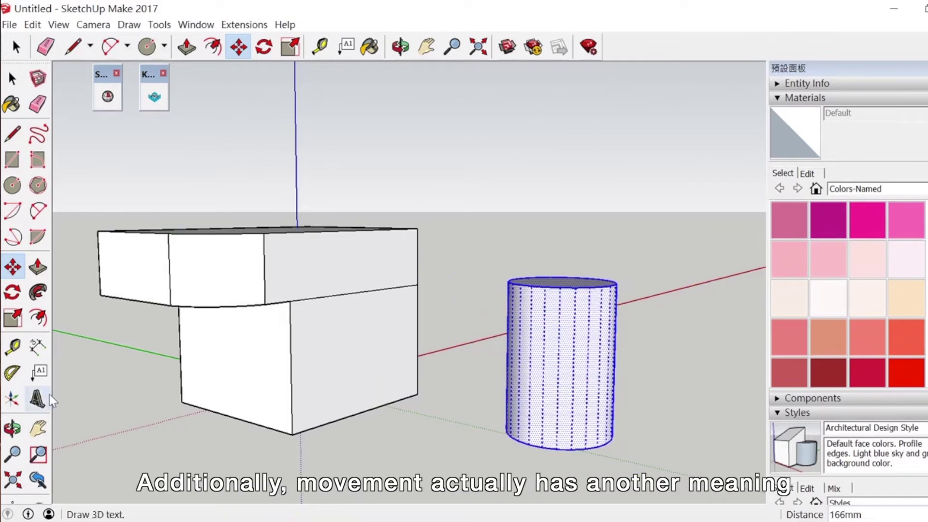
Select the short top edge at the block's square end and move it about 584 mm inward along the red axis to form a slope
{"action": "left_click", "coordinate": [18, 430]}
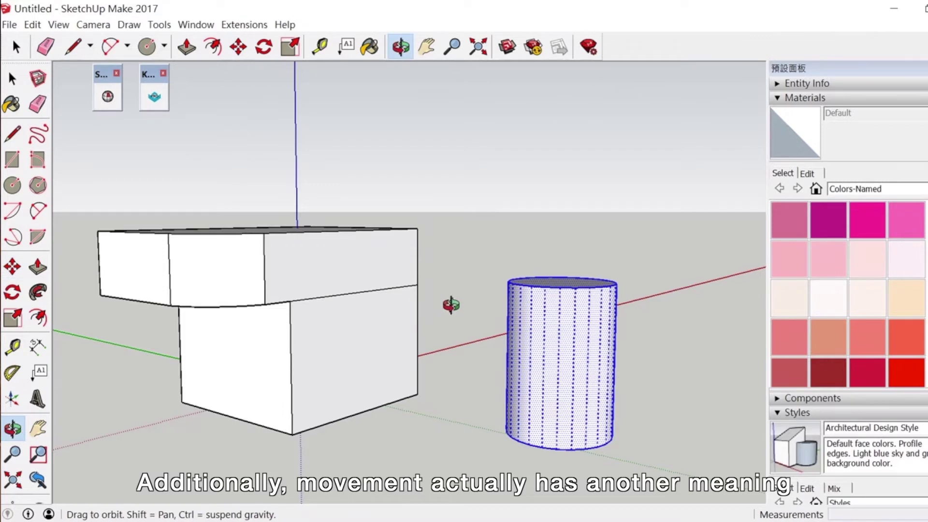
{"action": "left_click_drag", "start_coordinate": [451, 305], "coordinate": [324, 358]}
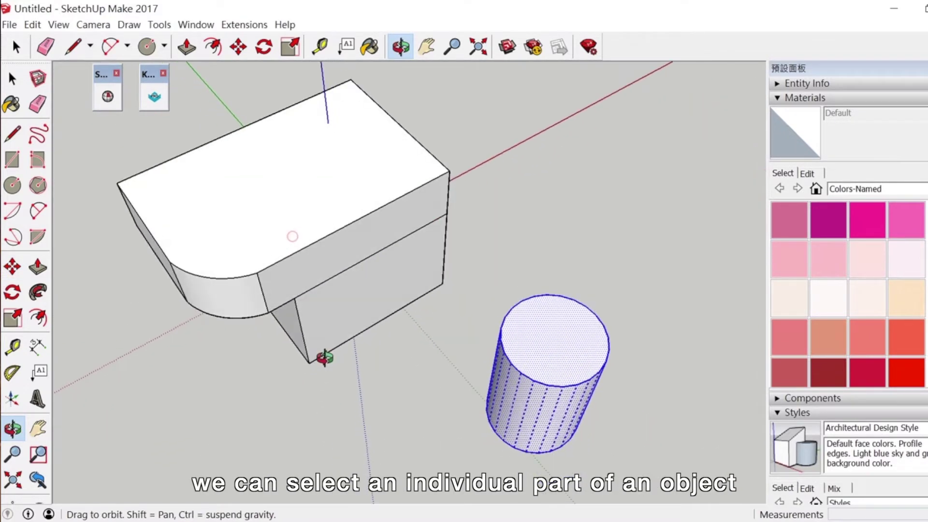
{"action": "left_click", "coordinate": [12, 78]}
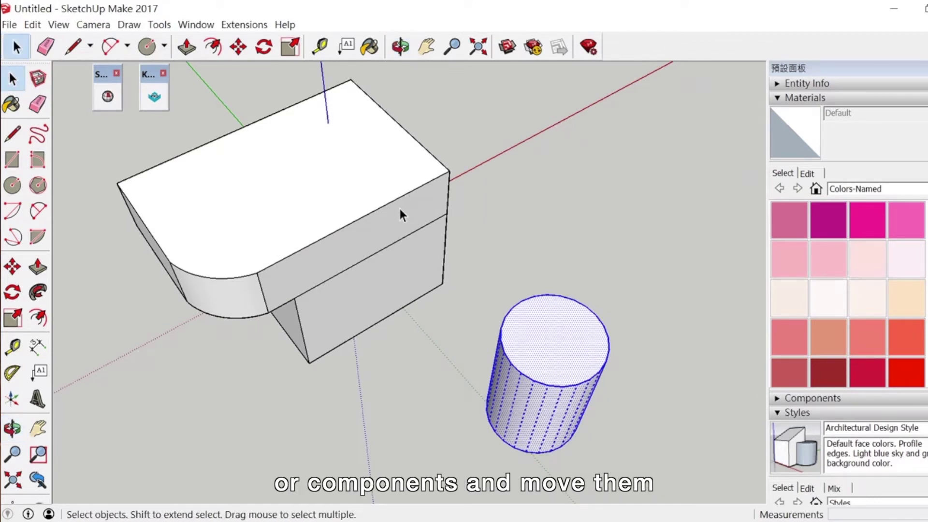
{"action": "left_click", "coordinate": [421, 151]}
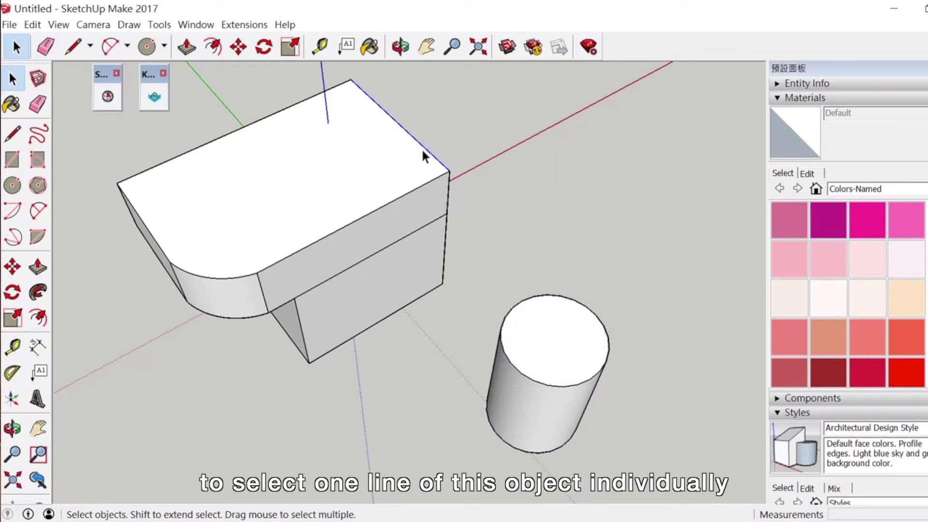
{"action": "scroll", "coordinate": [425, 135], "scroll_direction": "up", "scroll_amount": 4}
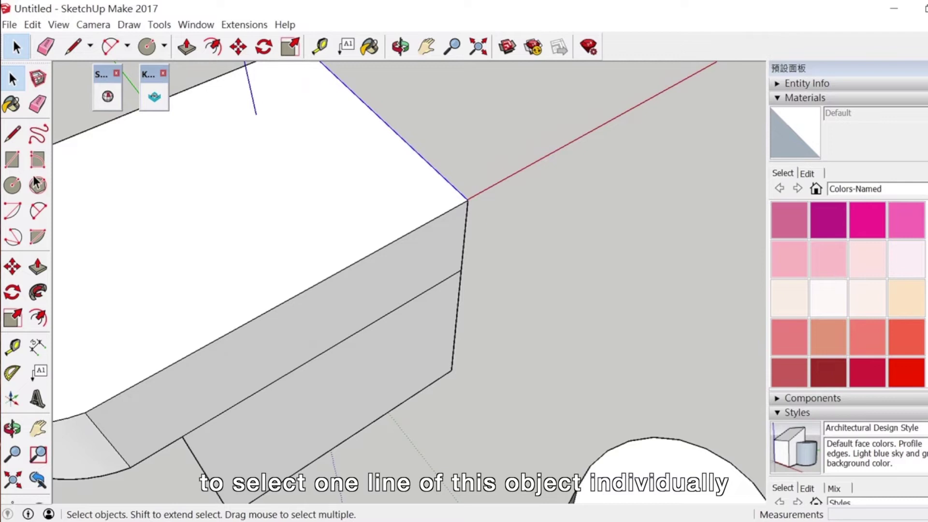
{"action": "left_click", "coordinate": [13, 267]}
{"action": "left_click", "coordinate": [405, 143]}
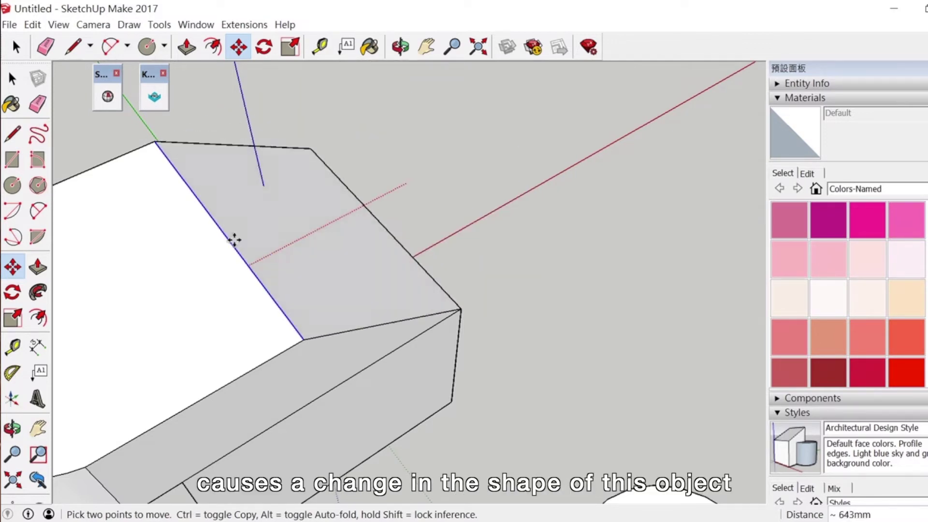
{"action": "left_click", "coordinate": [222, 192]}
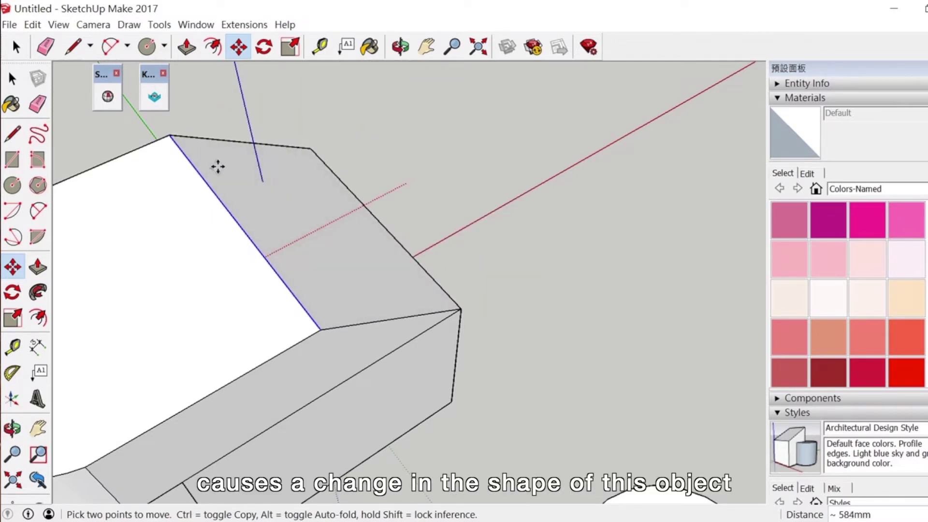
Select the entire block with a selection box and rotate it horizontally about 3.3 degrees around a point near its lower front corner
{"action": "left_click", "coordinate": [12, 428]}
{"action": "left_click_drag", "start_coordinate": [197, 412], "coordinate": [199, 352]}
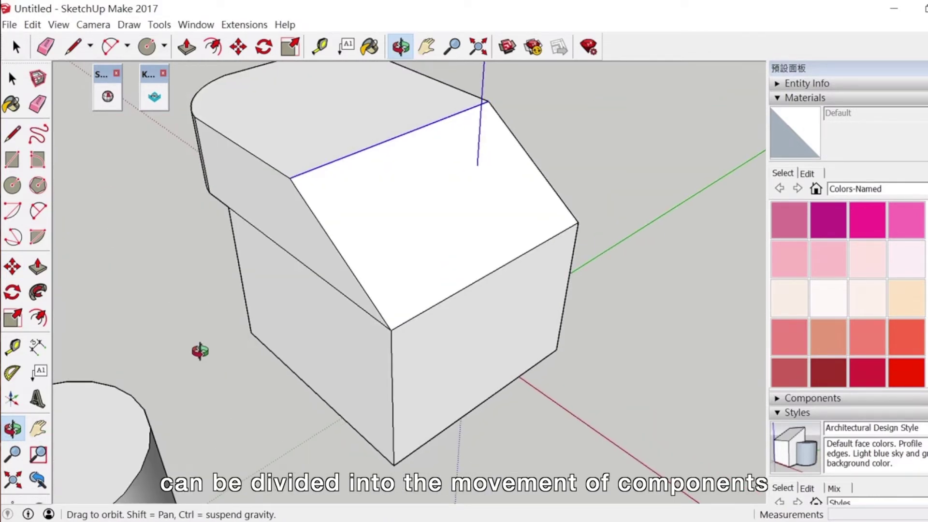
{"action": "left_click_drag", "start_coordinate": [200, 350], "coordinate": [452, 370]}
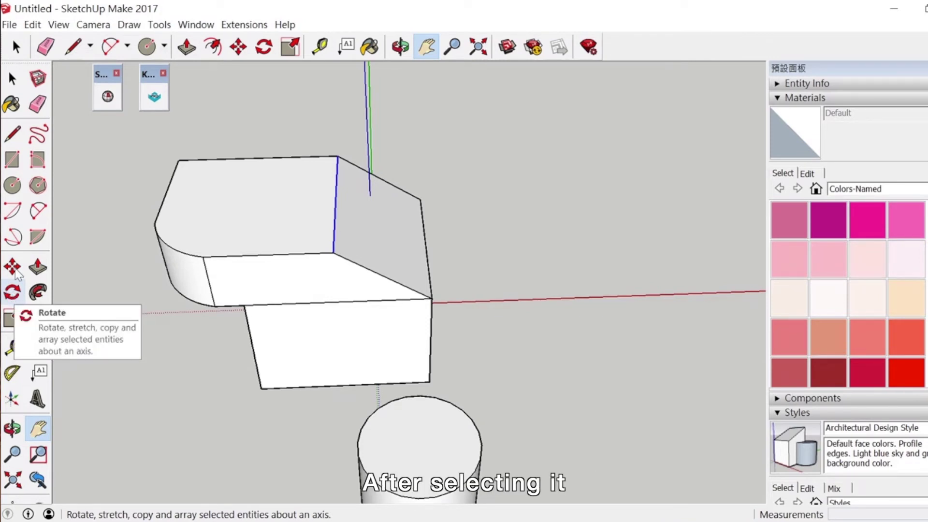
{"action": "left_click", "coordinate": [12, 77]}
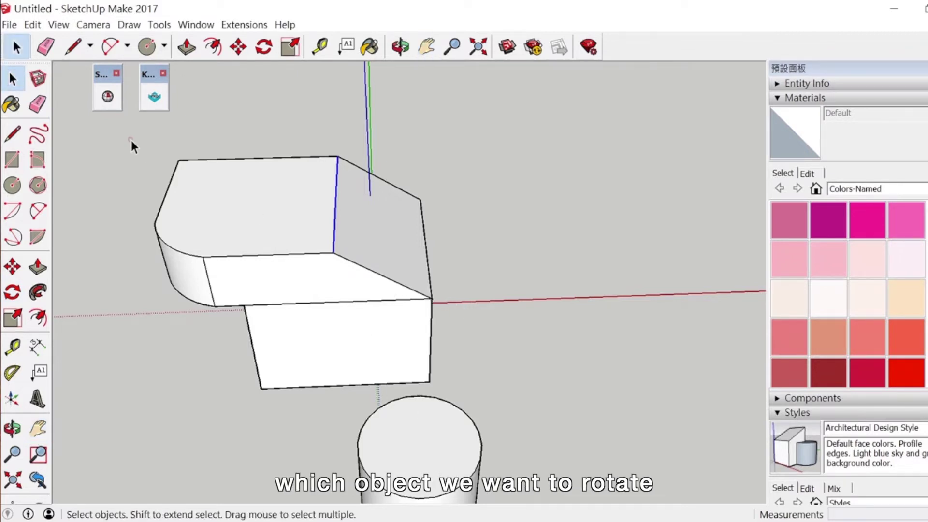
{"action": "left_click_drag", "start_coordinate": [129, 138], "coordinate": [485, 391]}
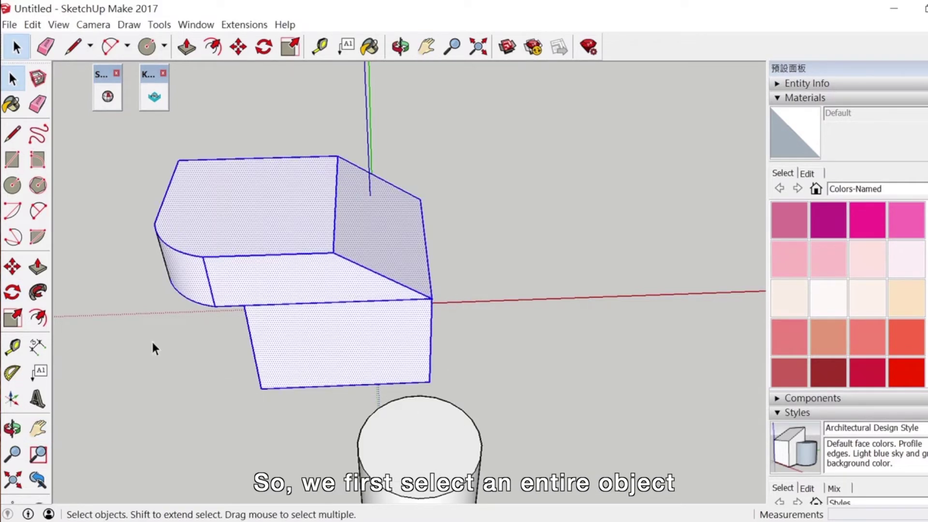
{"action": "left_click", "coordinate": [12, 292]}
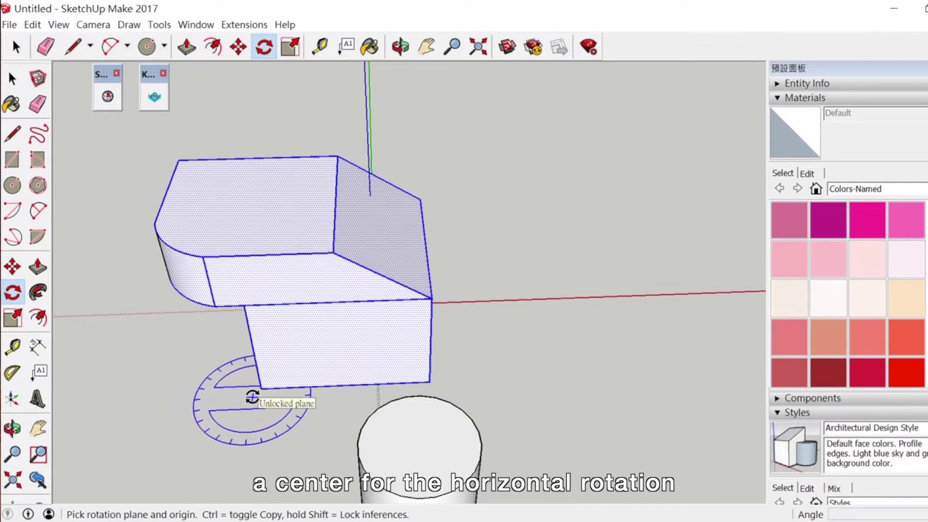
{"action": "left_click", "coordinate": [253, 398]}
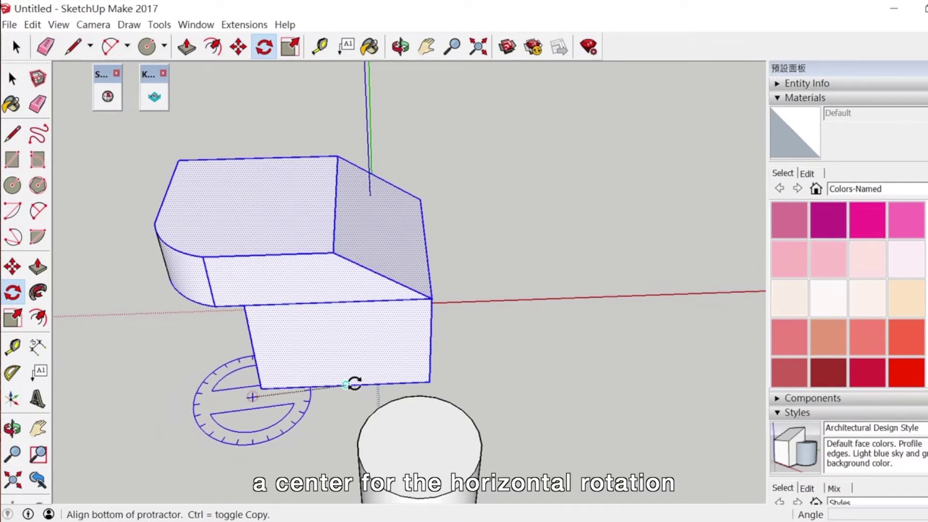
{"action": "left_click", "coordinate": [490, 331]}
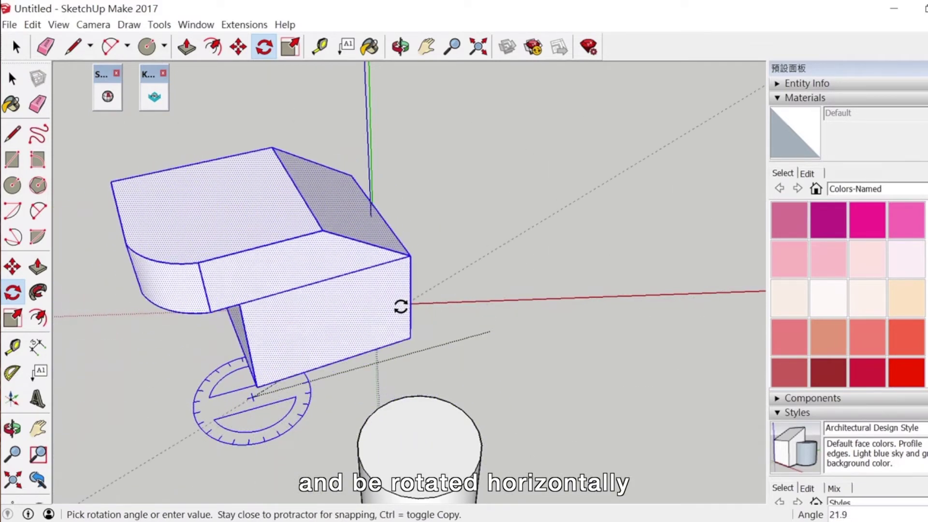
{"action": "left_click", "coordinate": [465, 328]}
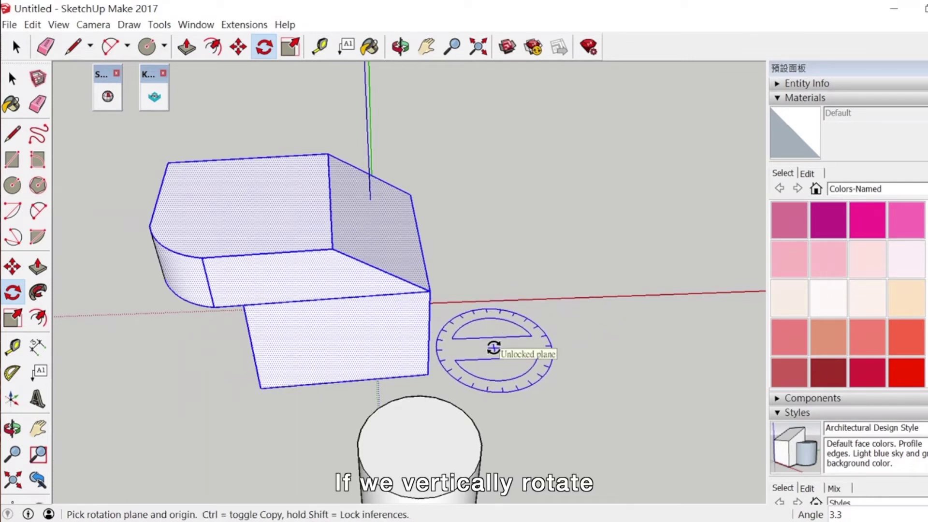
Rotate the selected block vertically about 3.2 degrees around a point on its lower front face
{"action": "left_click", "coordinate": [323, 340]}
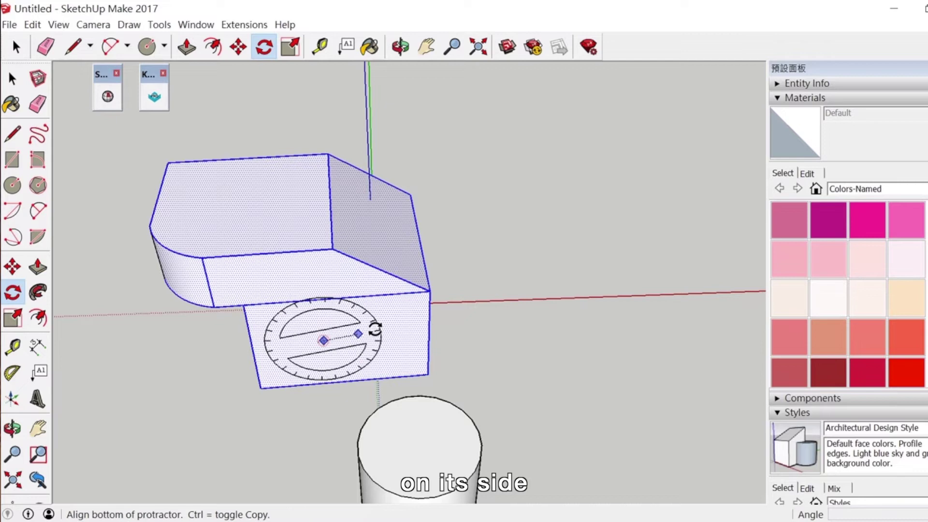
{"action": "left_click", "coordinate": [501, 243]}
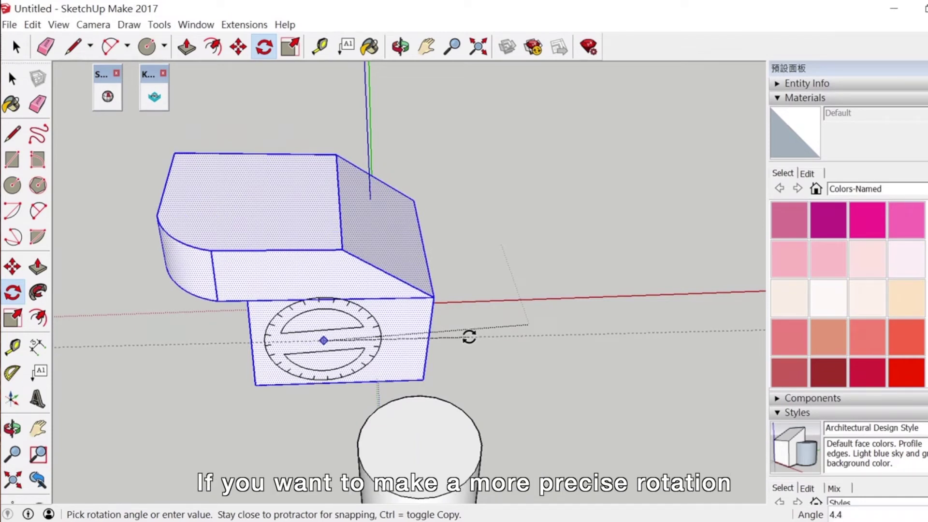
{"action": "left_click", "coordinate": [467, 335]}
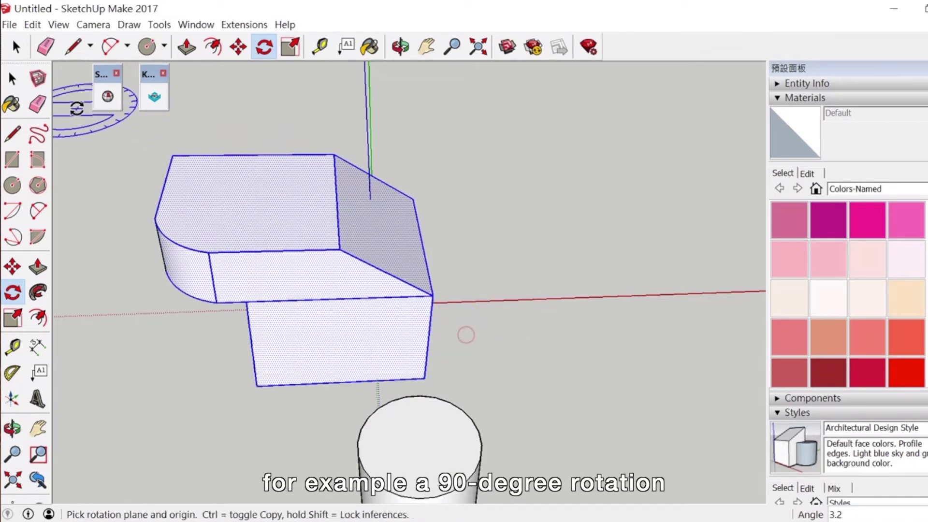
Rotate the selected block exactly 90 degrees in the plane of its front face, centred on that face
{"action": "left_click", "coordinate": [335, 336]}
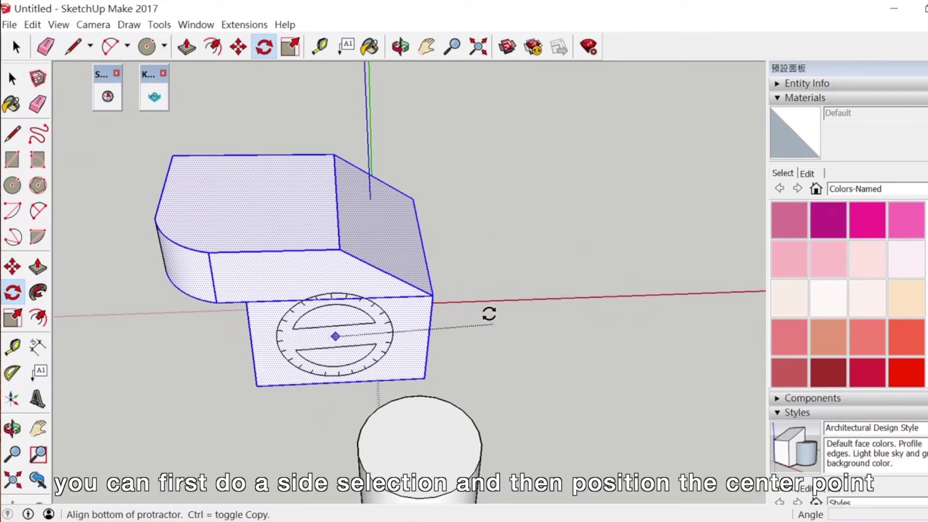
{"action": "left_click", "coordinate": [489, 315]}
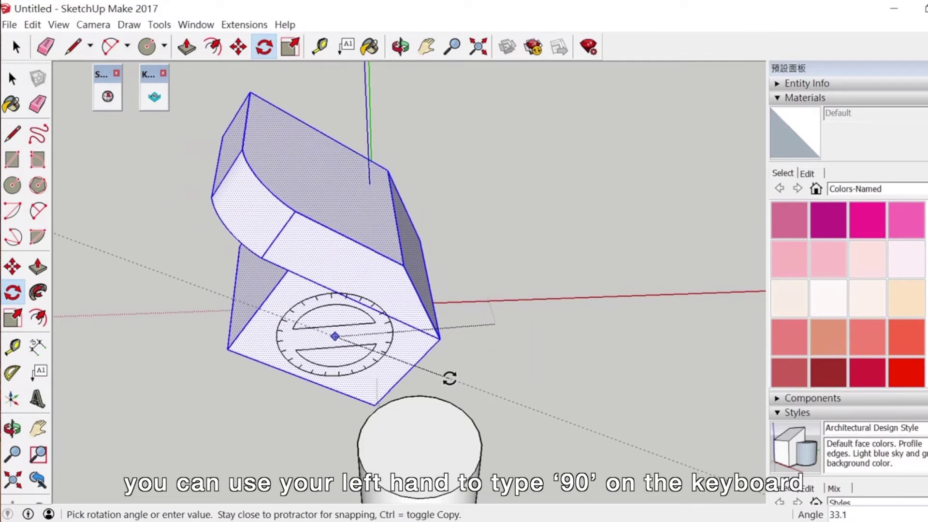
{"action": "type", "text": "90"}
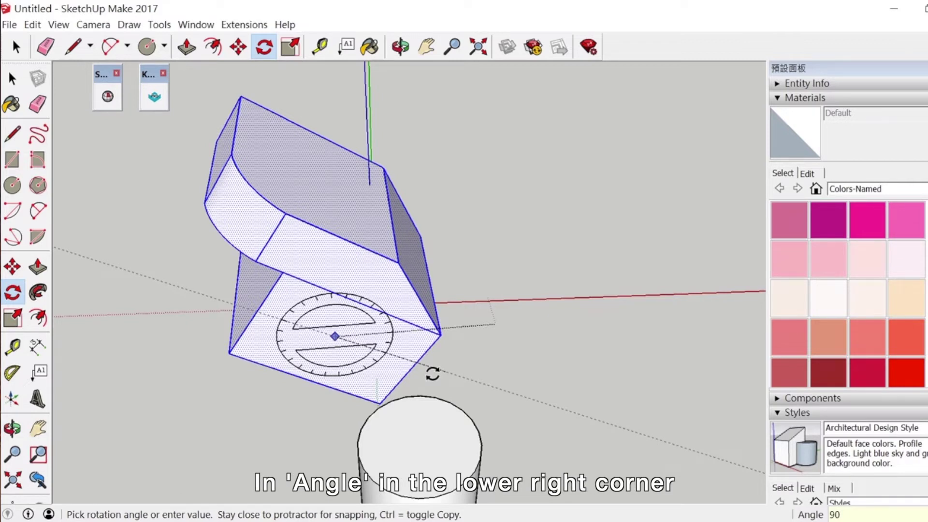
{"action": "key", "text": "Return"}
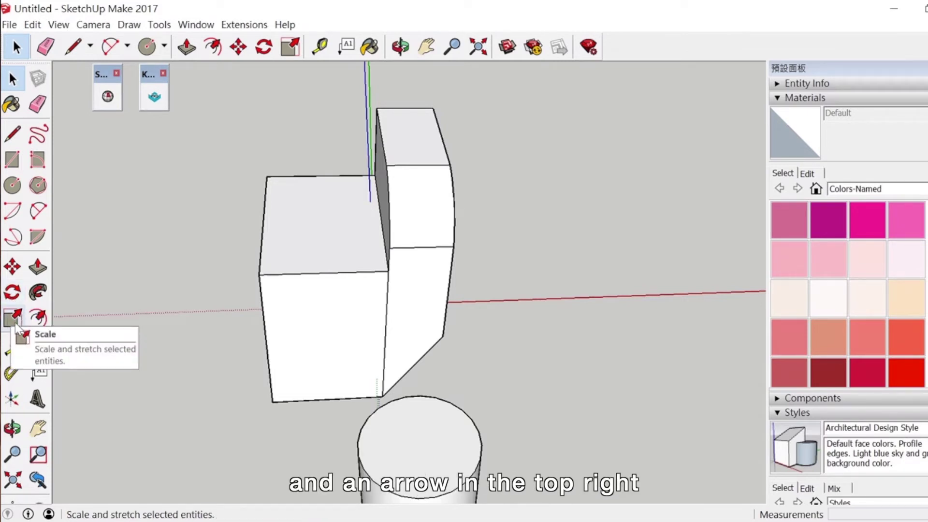
Select the whole rotated block with its connected geometry and try scaling it uniformly from an upper corner grip
{"action": "triple_click", "coordinate": [350, 294]}
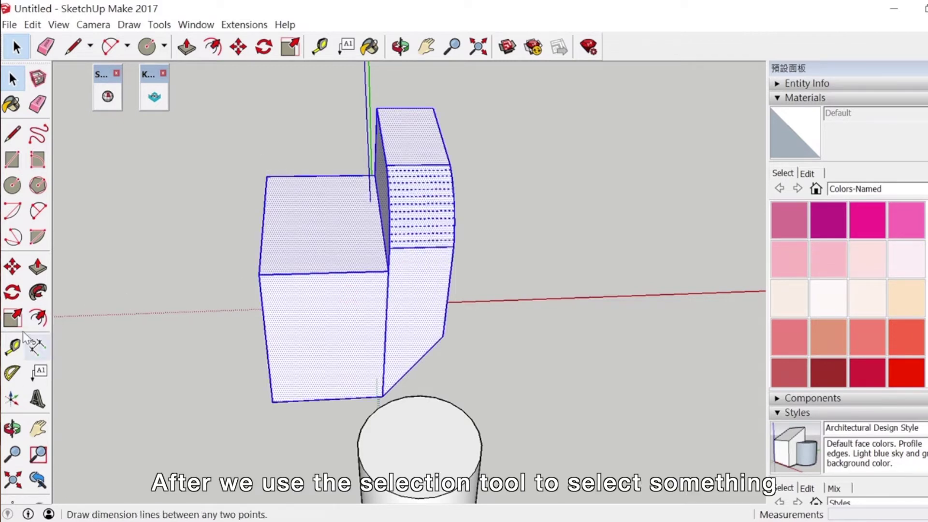
{"action": "left_click", "coordinate": [12, 318]}
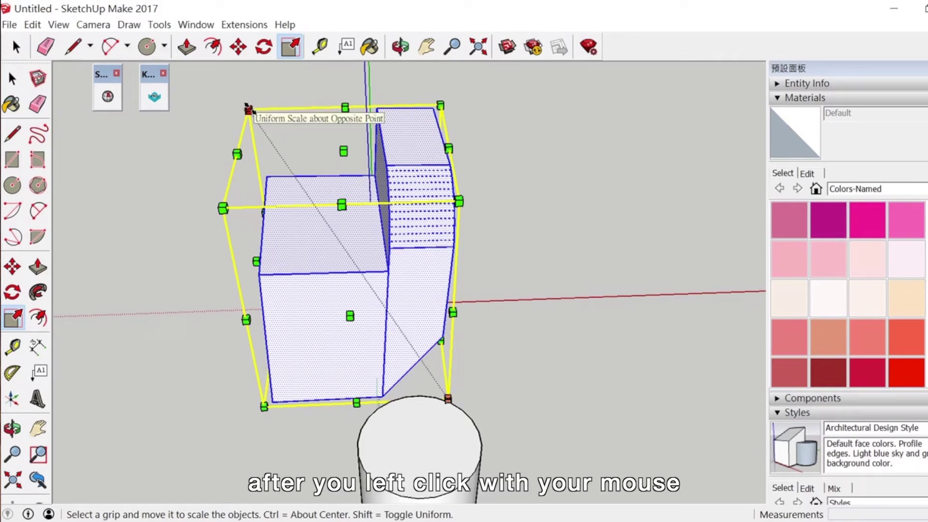
{"action": "mouse_move", "coordinate": [248, 109]}
{"action": "left_mouse_down"}
{"action": "mouse_move", "coordinate": [323, 219]}
{"action": "mouse_move", "coordinate": [377, 327]}
{"action": "mouse_move", "coordinate": [296, 129]}
{"action": "mouse_move", "coordinate": [234, 77]}
{"action": "mouse_move", "coordinate": [186, 70]}
{"action": "mouse_move", "coordinate": [338, 232]}
{"action": "mouse_move", "coordinate": [391, 315]}
{"action": "mouse_move", "coordinate": [233, 109]}
{"action": "left_mouse_up"}
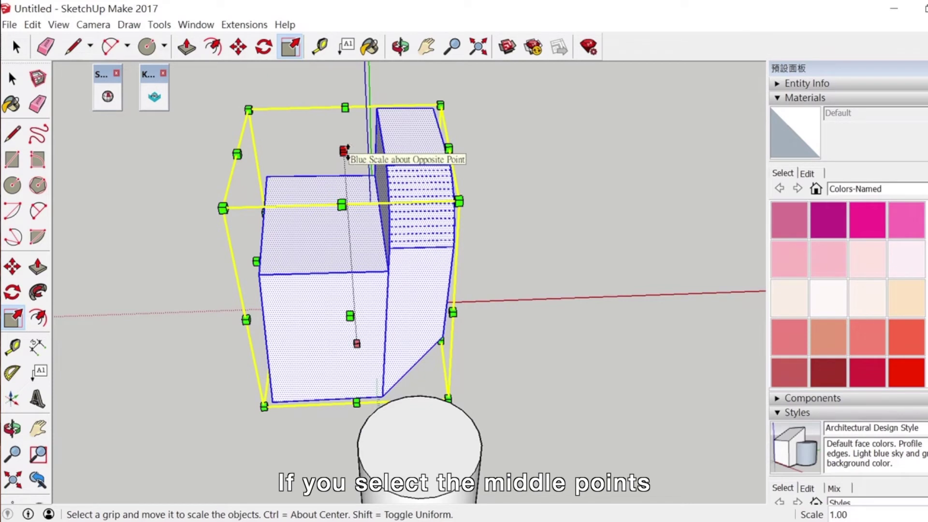
Try scaling the selected block along the blue axis, stretch it along the red axis from its outer side's middle grip, and clear the selection
{"action": "mouse_move", "coordinate": [345, 150]}
{"action": "left_mouse_down"}
{"action": "mouse_move", "coordinate": [359, 246]}
{"action": "mouse_move", "coordinate": [360, 109]}
{"action": "mouse_move", "coordinate": [361, 206]}
{"action": "mouse_move", "coordinate": [362, 155]}
{"action": "left_mouse_up"}
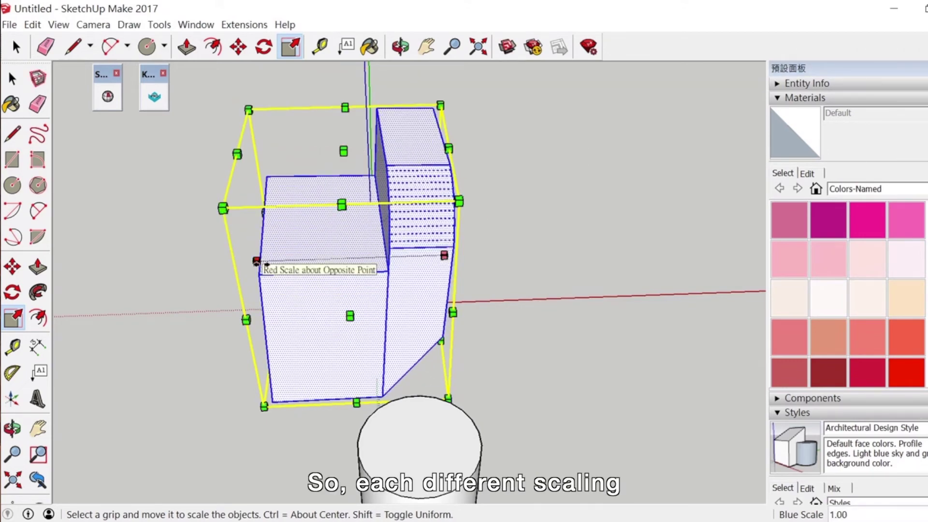
{"action": "left_click_drag", "start_coordinate": [256, 262], "coordinate": [161, 263]}
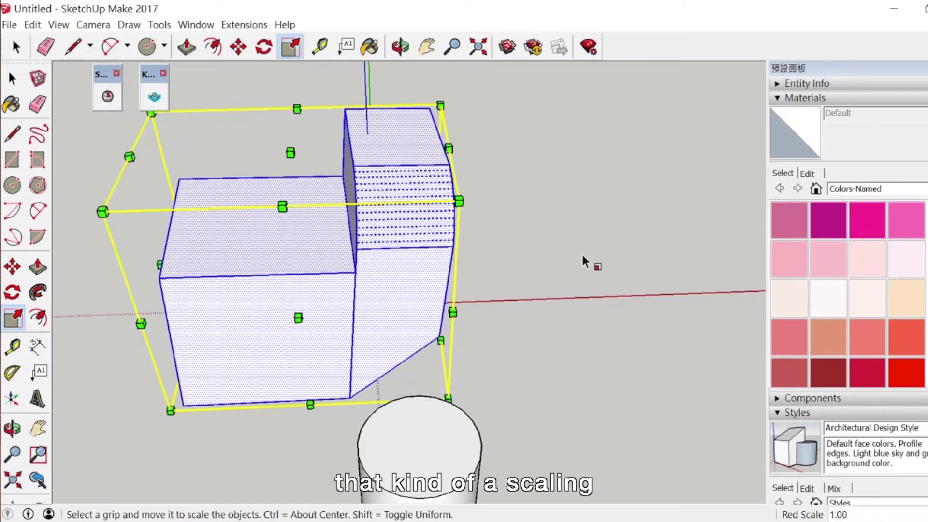
{"action": "key", "text": "space"}
{"action": "left_click", "coordinate": [476, 192]}
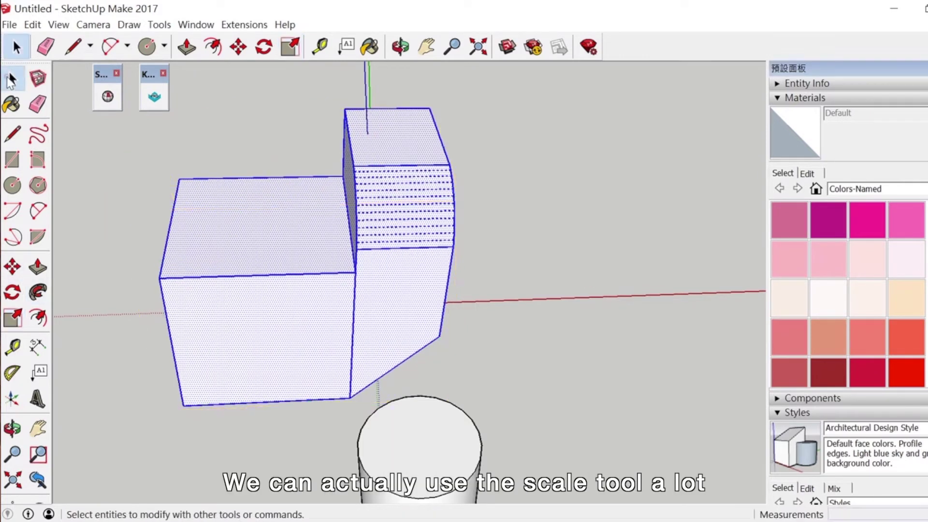
{"action": "left_click", "coordinate": [476, 188]}
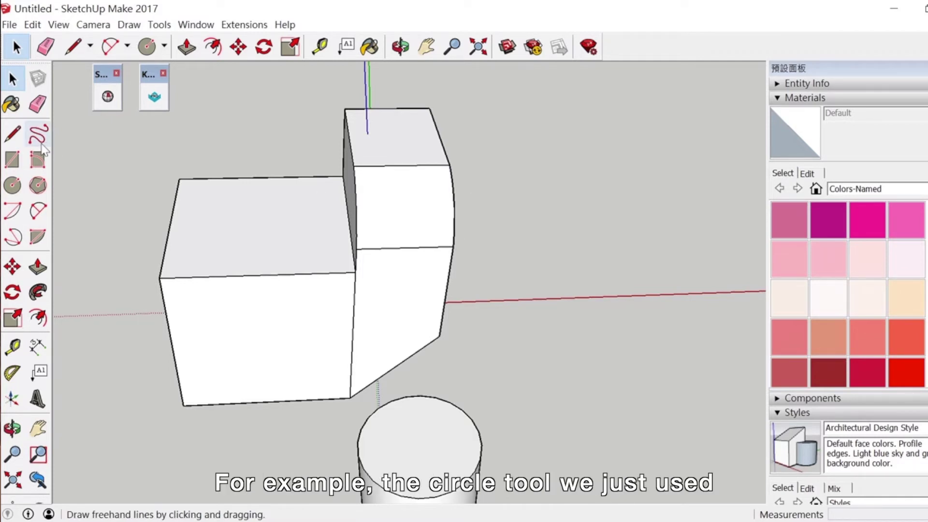
Draw a circle with a radius of about 300 mm beside the block and pull it up about 1761 mm into a cylinder
{"action": "left_click", "coordinate": [12, 185]}
{"action": "left_click", "coordinate": [577, 312]}
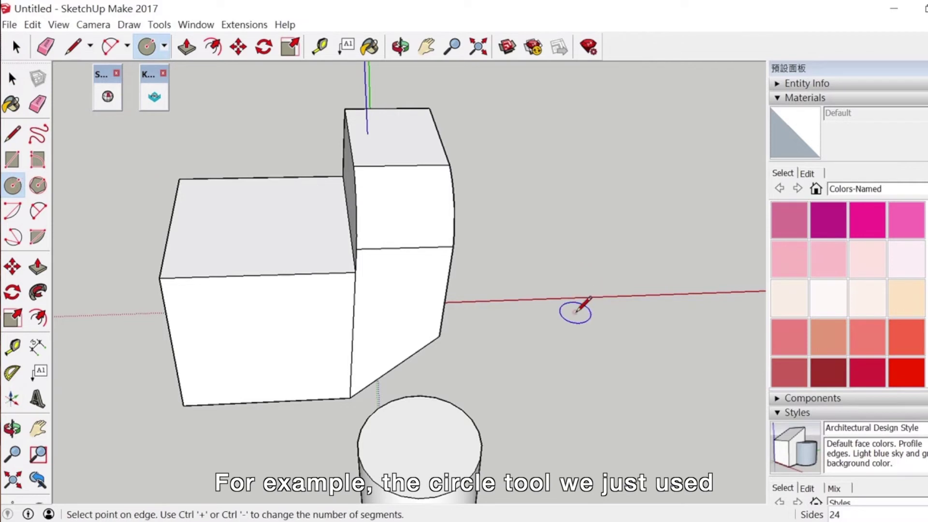
{"action": "left_click", "coordinate": [606, 323]}
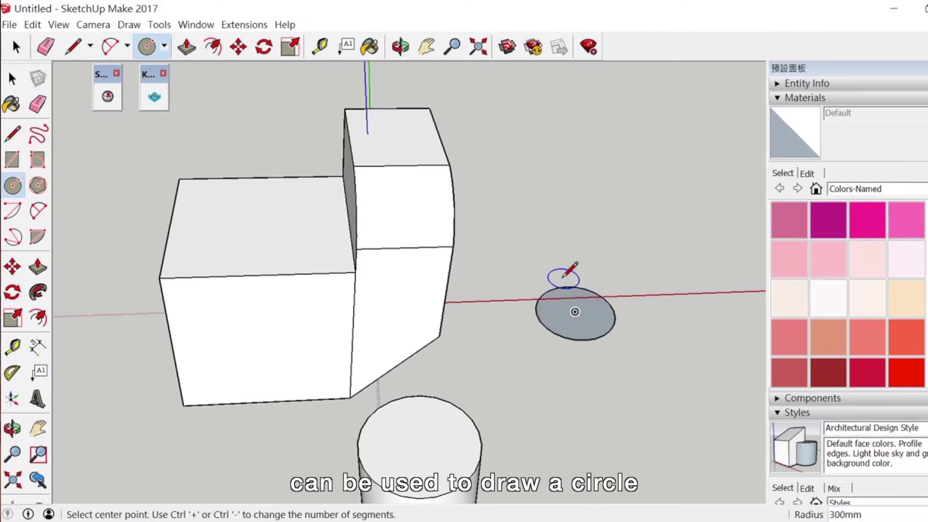
{"action": "left_click", "coordinate": [38, 266]}
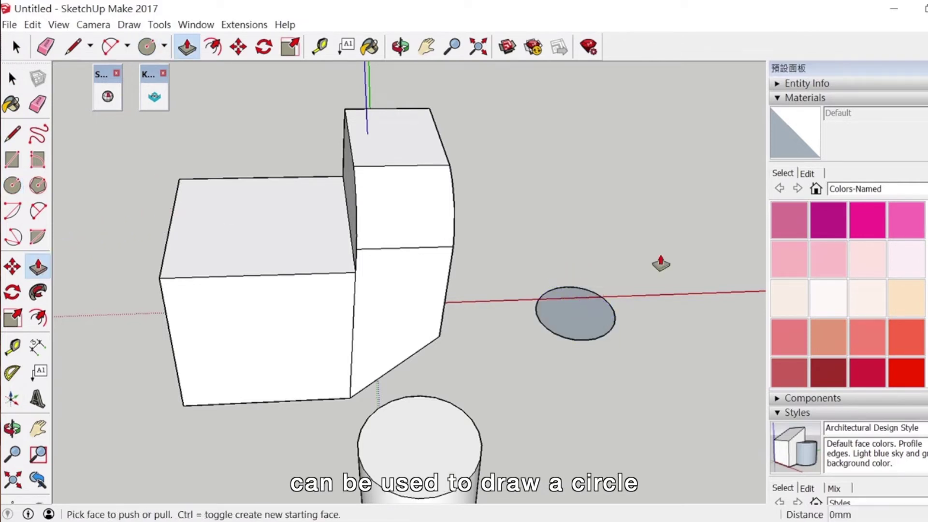
{"action": "left_click_drag", "start_coordinate": [586, 313], "coordinate": [620, 95]}
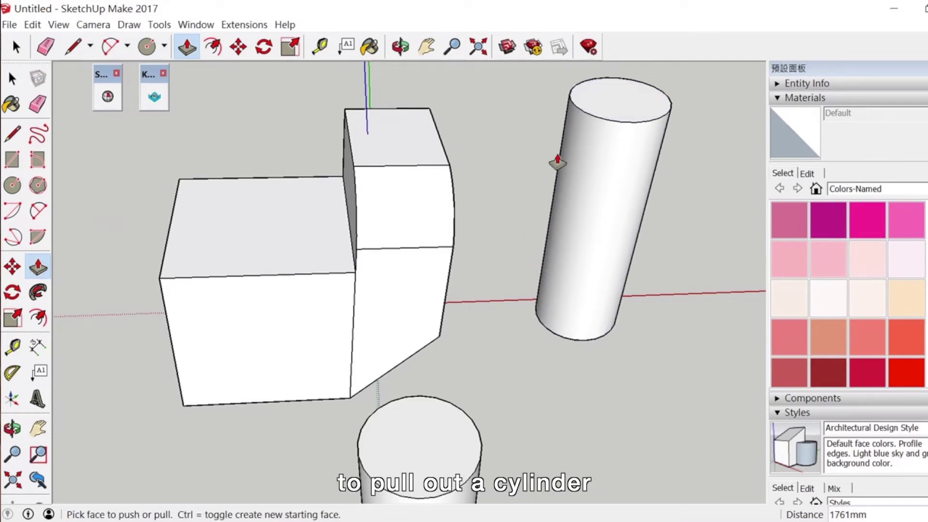
Divide the new cylinder into six stacked layers by repeatedly pushing its top face down from a new starting face, the deepest about 1365 mm
{"action": "left_click", "coordinate": [622, 110]}
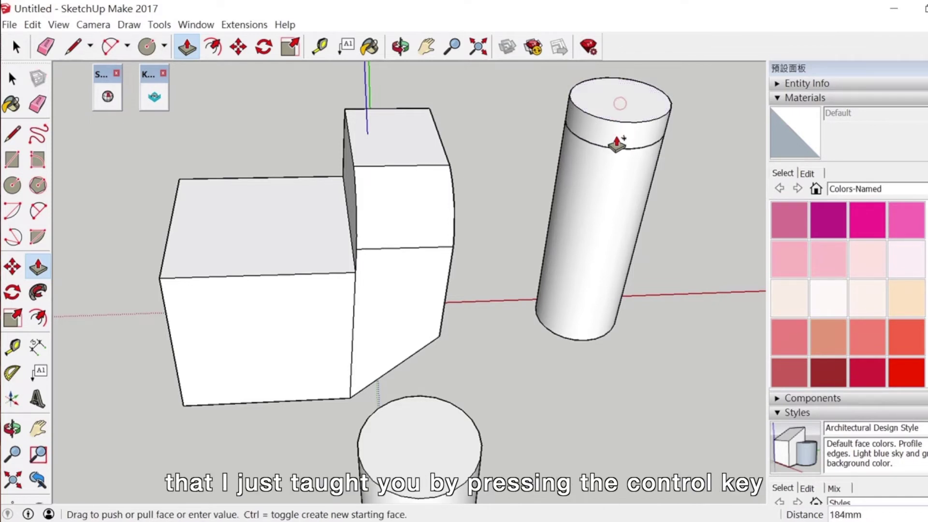
{"action": "left_click", "coordinate": [617, 124]}
{"action": "key", "text": "ctrl"}
{"action": "left_click", "coordinate": [613, 134]}
{"action": "left_click", "coordinate": [607, 181]}
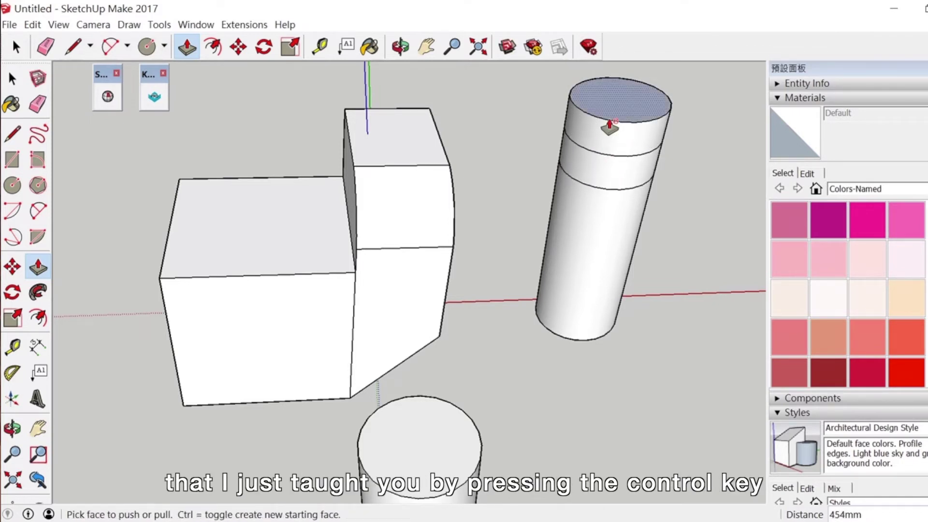
{"action": "left_click", "coordinate": [613, 124]}
{"action": "left_click", "coordinate": [604, 213]}
{"action": "left_click", "coordinate": [614, 157]}
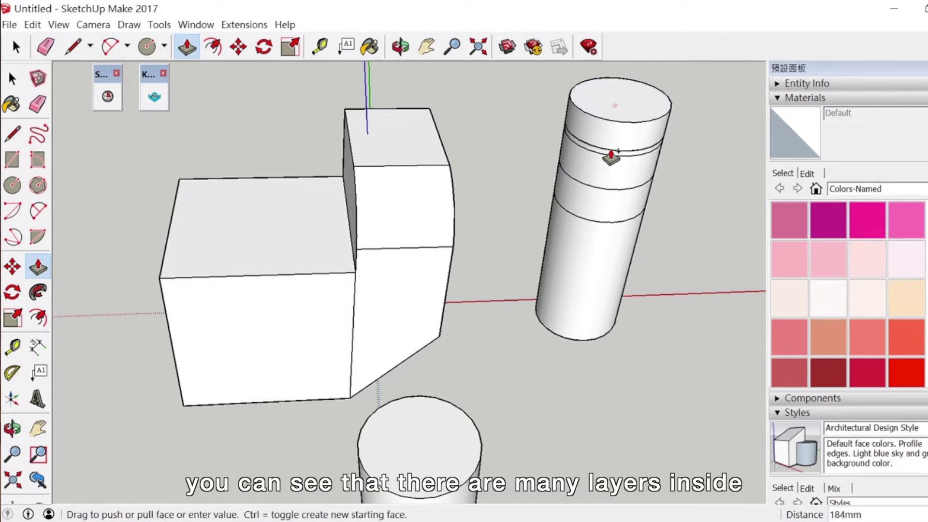
{"action": "left_click", "coordinate": [595, 254]}
{"action": "left_click", "coordinate": [618, 110]}
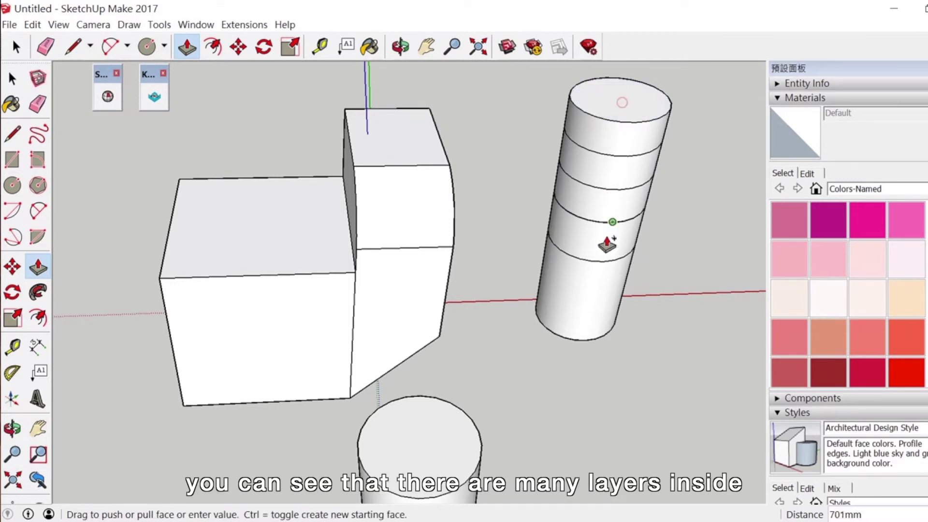
{"action": "left_click", "coordinate": [599, 289]}
{"action": "key", "text": "space"}
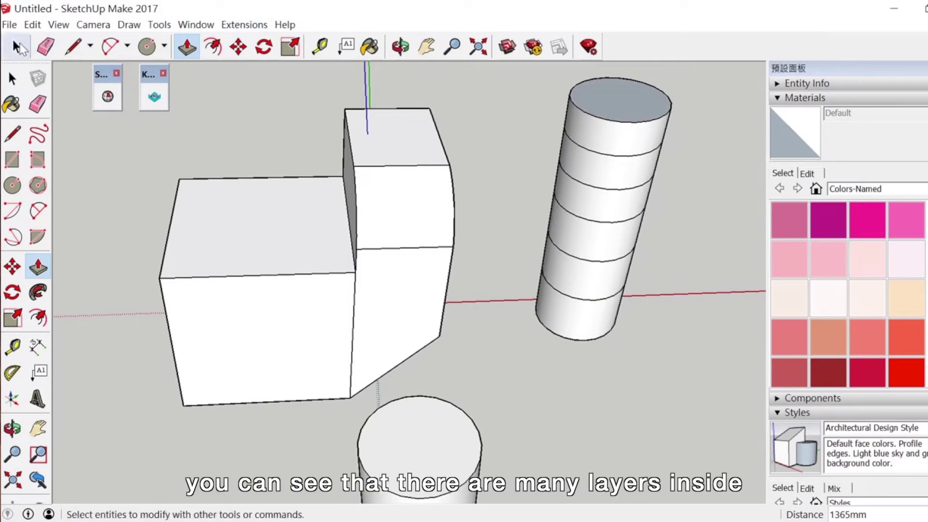
Select the uppermost ring edge below the cylinder's top and scale it uniformly about its centre to about 0.57
{"action": "left_click", "coordinate": [619, 155]}
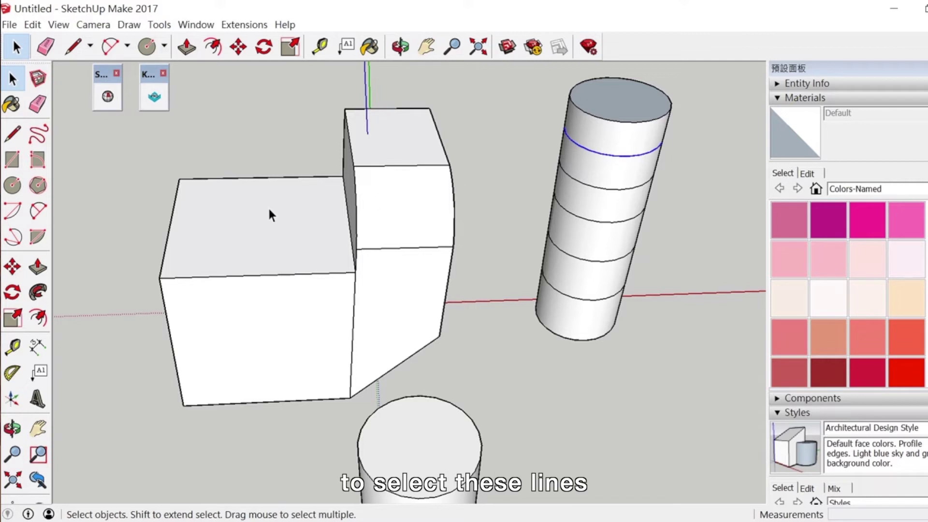
{"action": "left_click", "coordinate": [12, 318]}
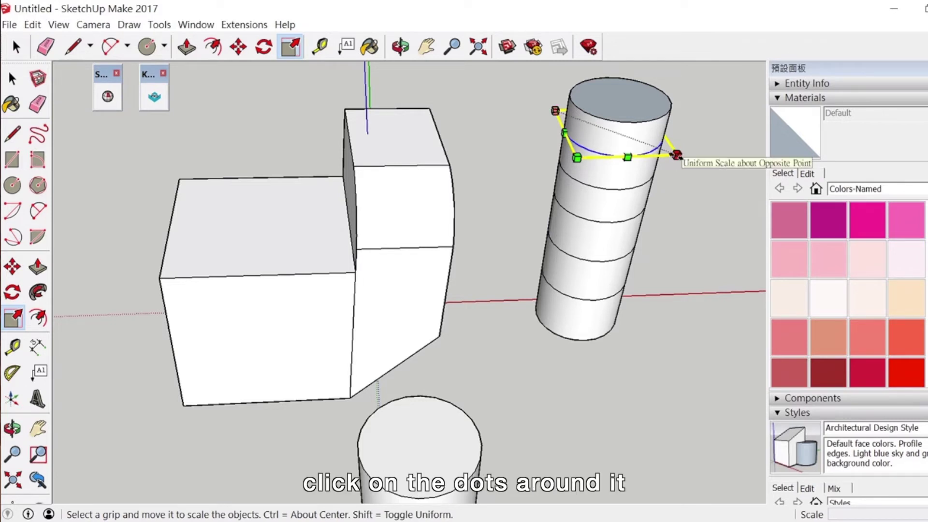
{"action": "key", "text": "ctrl"}
{"action": "left_click_drag", "start_coordinate": [676, 154], "coordinate": [639, 153], "text": "ctrl"}
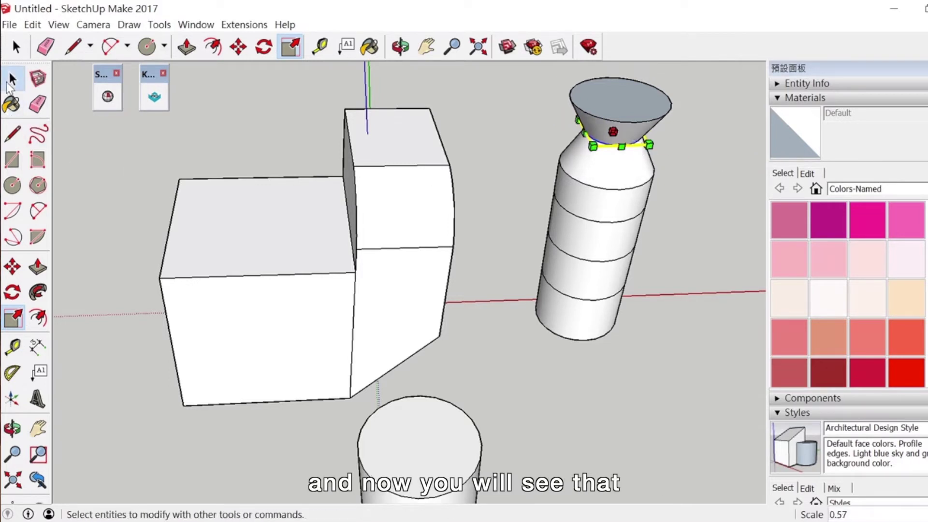
Select the third ring edge below the cylinder's top and scale it uniformly about its centre to about 0.56
{"action": "key", "text": "space"}
{"action": "left_click", "coordinate": [626, 221]}
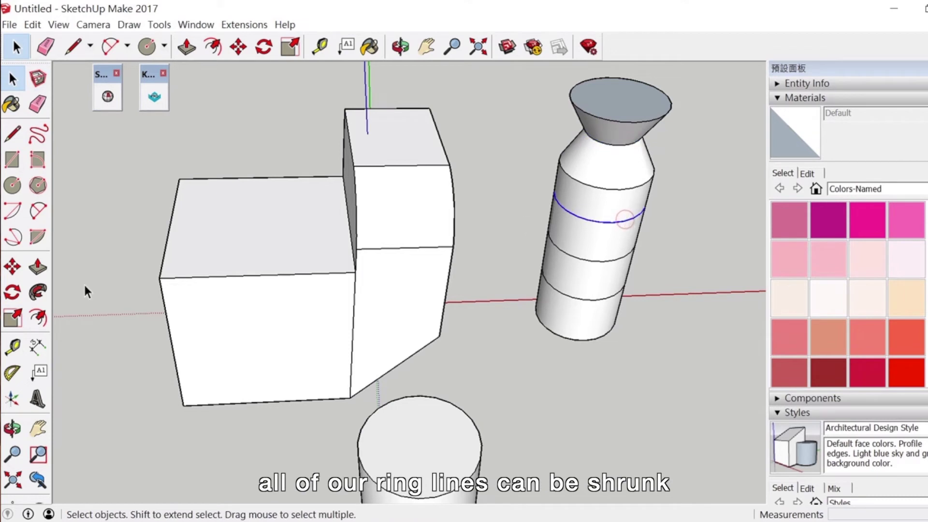
{"action": "left_click", "coordinate": [12, 319]}
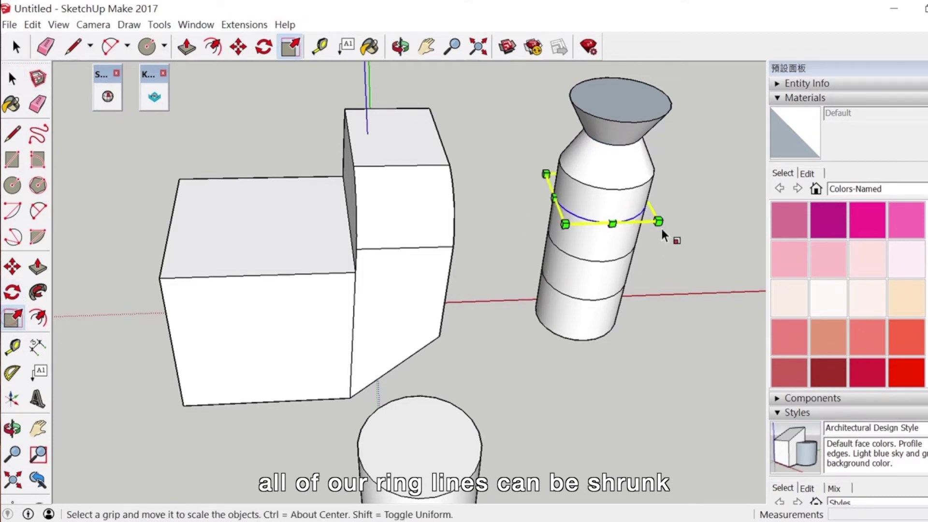
{"action": "left_click_drag", "start_coordinate": [655, 220], "coordinate": [630, 209]}
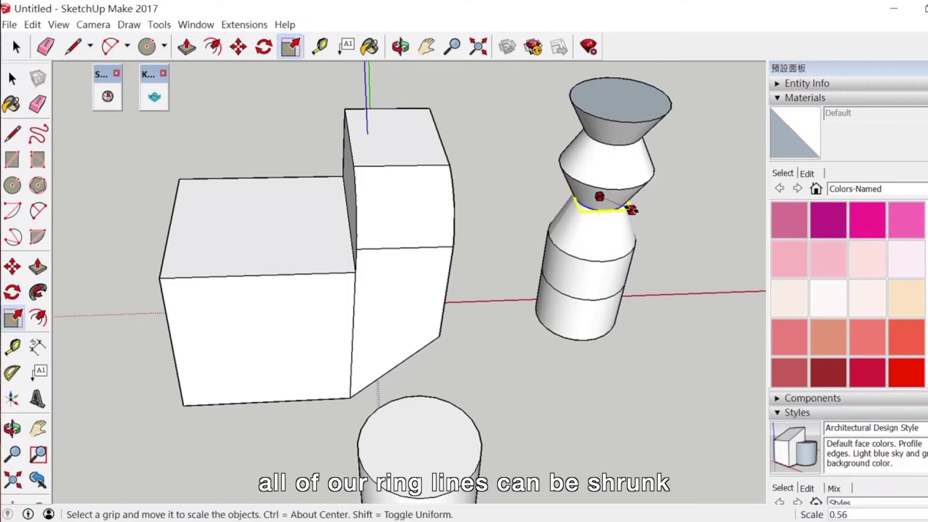
{"action": "left_click", "coordinate": [13, 79]}
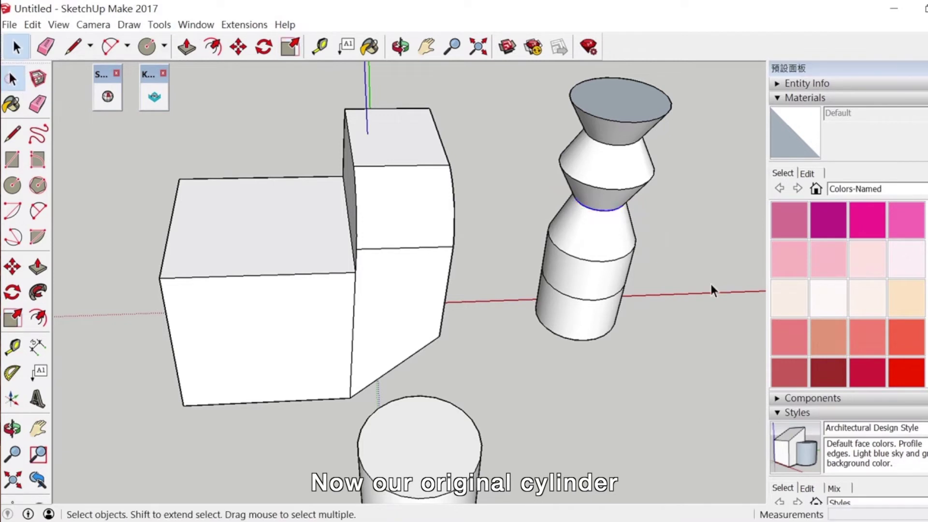
{"action": "left_click", "coordinate": [597, 297]}
{"action": "left_click", "coordinate": [601, 300]}
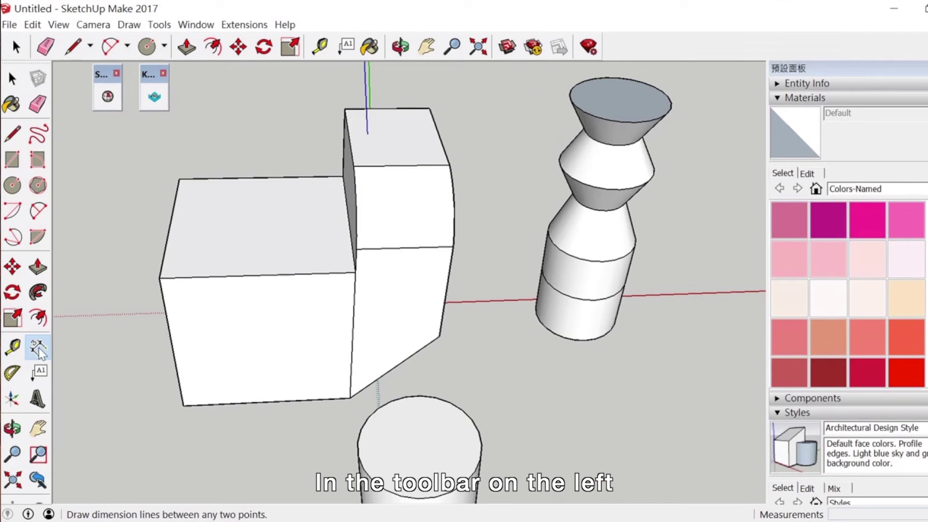
Create a Tape Measure guide line along the lower block's outer top edge, from its front corner to a point about 550 mm away
{"action": "left_click", "coordinate": [13, 347]}
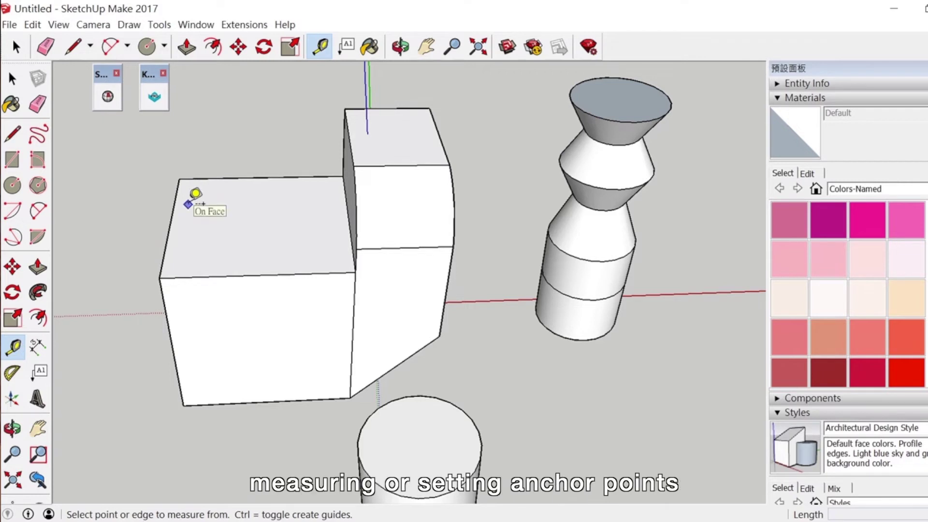
{"action": "left_click", "coordinate": [159, 277]}
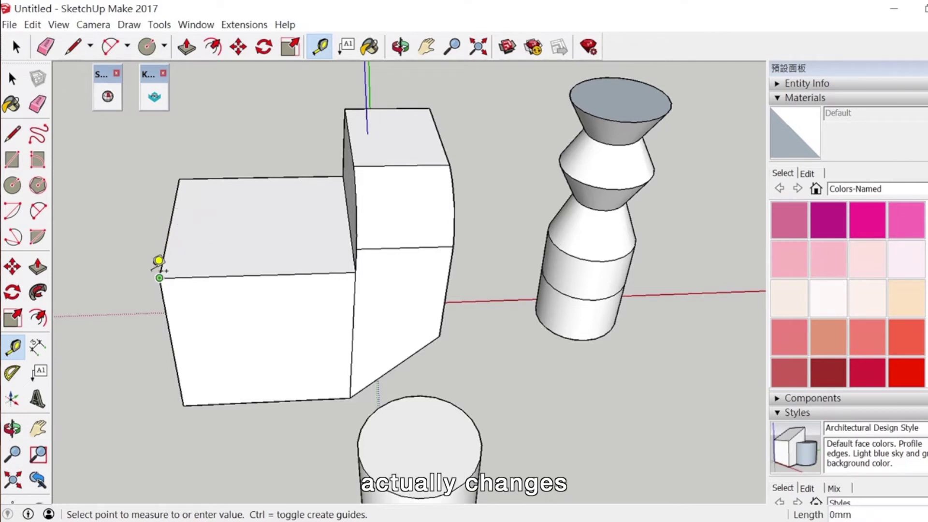
{"action": "left_click", "coordinate": [170, 224]}
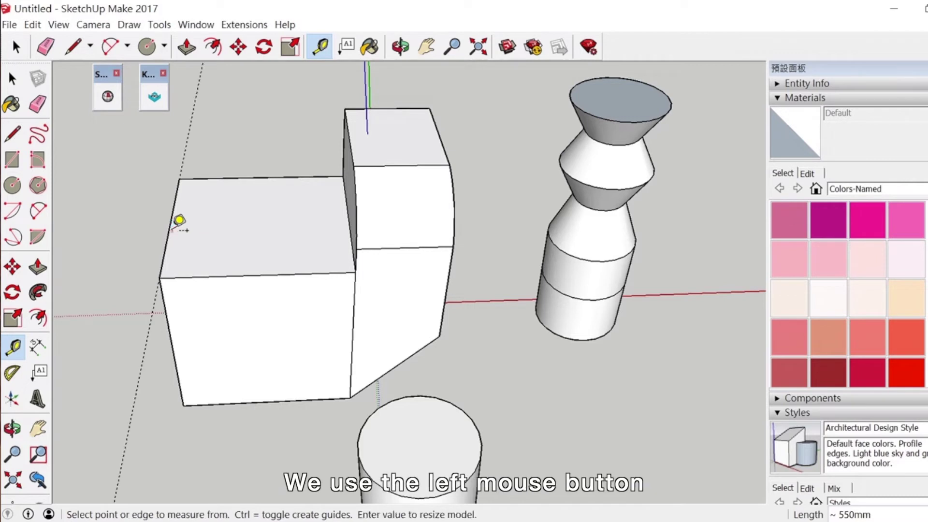
Measure from the outer top edge's back corner to its middle, and from its front corner to a point on the top face
{"action": "left_click", "coordinate": [180, 178]}
{"action": "left_click", "coordinate": [169, 222]}
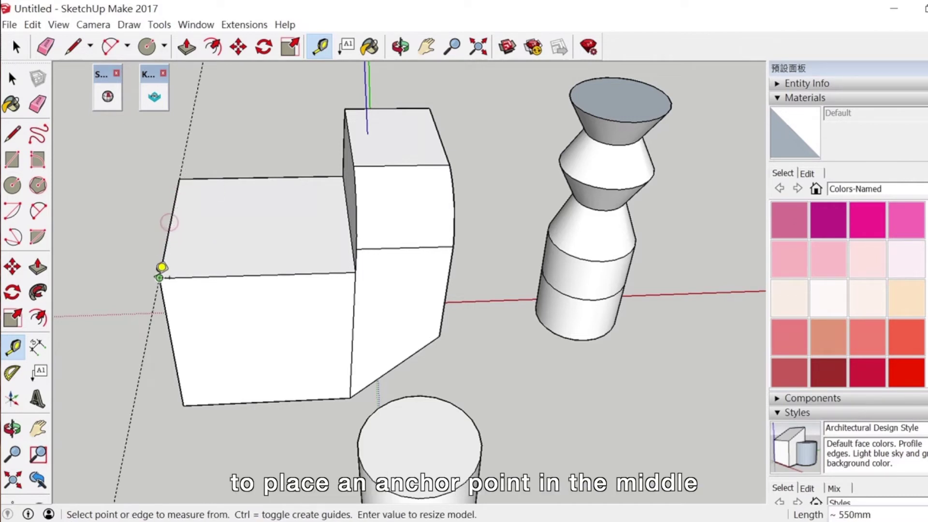
{"action": "left_click", "coordinate": [159, 277]}
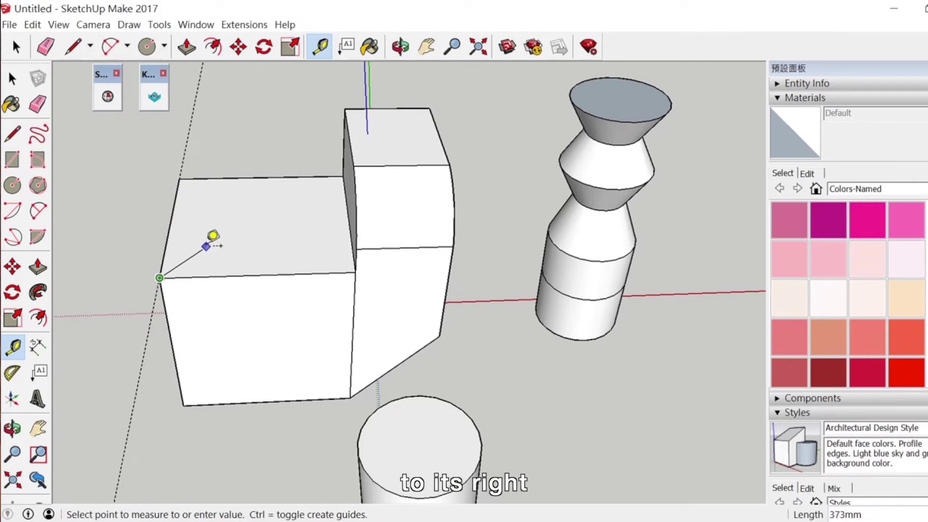
{"action": "left_click", "coordinate": [206, 246]}
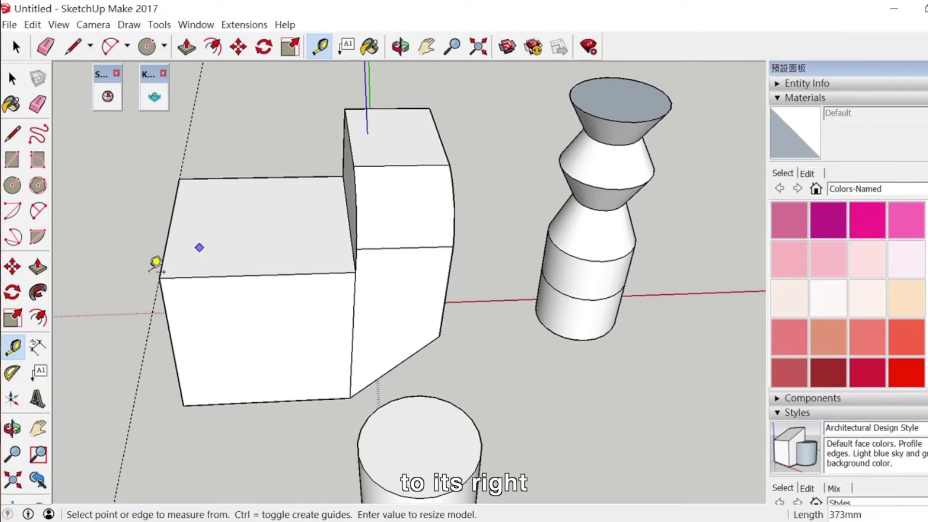
Dimension the block's vertical edge between the lower block's front top corner and its base, placing the dimension outside the chamfered end
{"action": "left_click", "coordinate": [44, 350]}
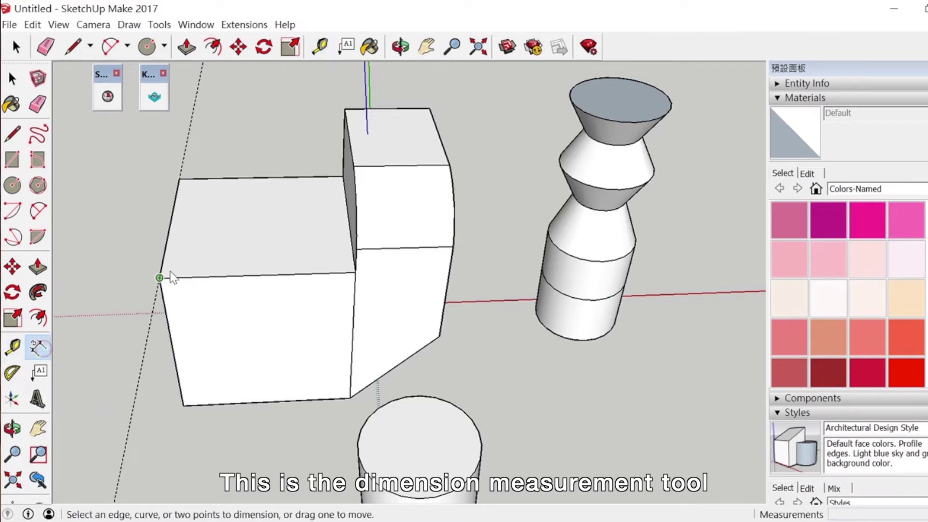
{"action": "left_click", "coordinate": [356, 272]}
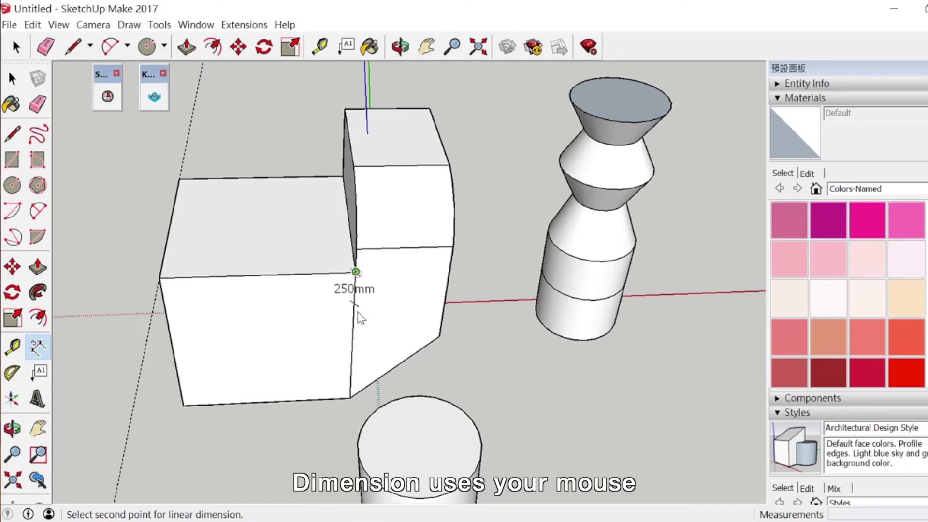
{"action": "left_click", "coordinate": [348, 395]}
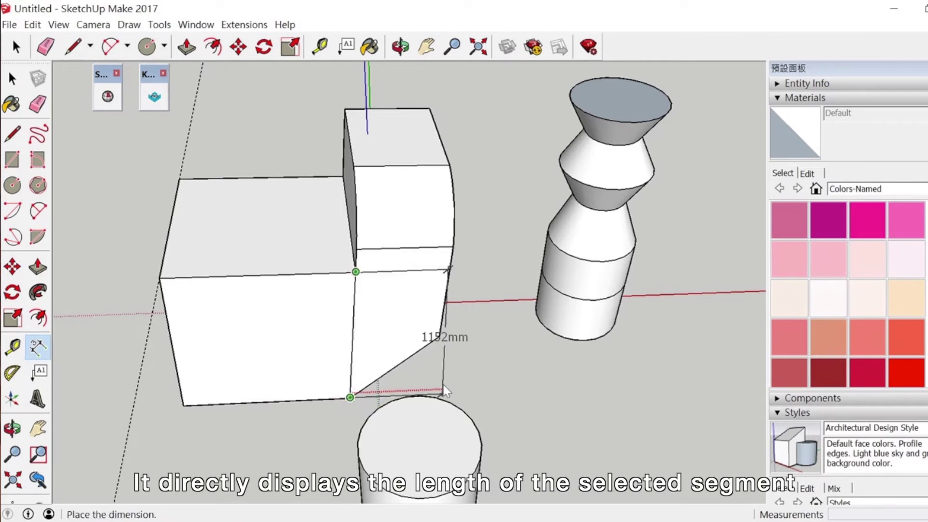
{"action": "left_click", "coordinate": [492, 384]}
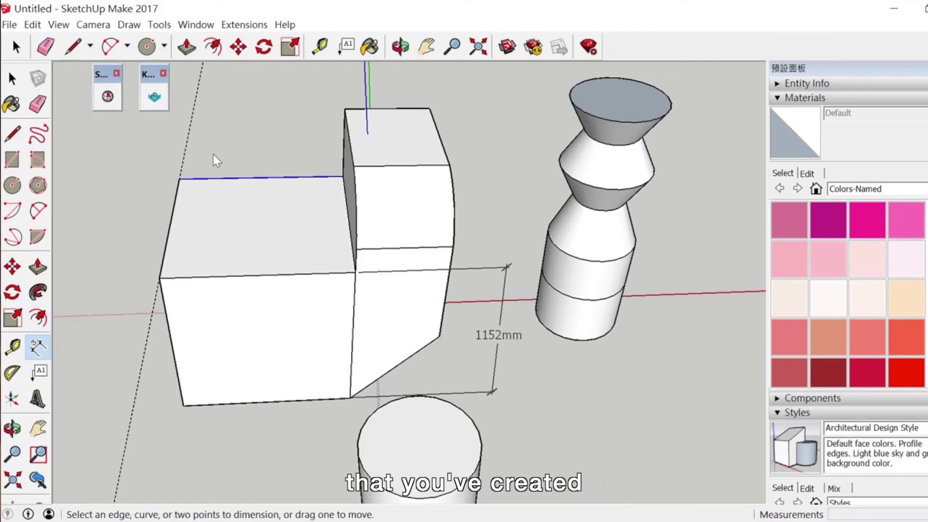
Dimension the outer side edge of the lower block's top face, placing the dimension outside the block
{"action": "left_click", "coordinate": [181, 180]}
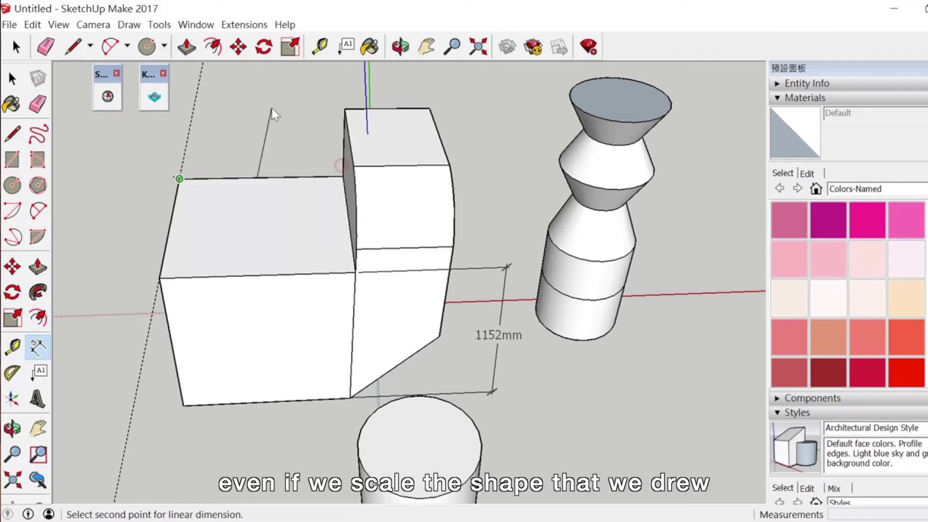
{"action": "left_click", "coordinate": [160, 279]}
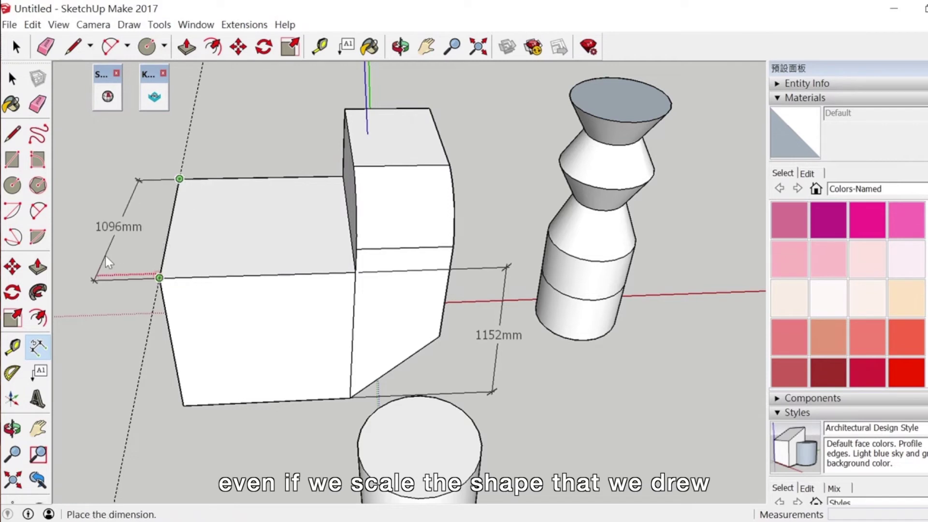
{"action": "left_click", "coordinate": [106, 256]}
Select the entire connected block and scale it up from the upper back corner of its bounding box
{"action": "left_click", "coordinate": [16, 47]}
{"action": "left_click", "coordinate": [16, 47]}
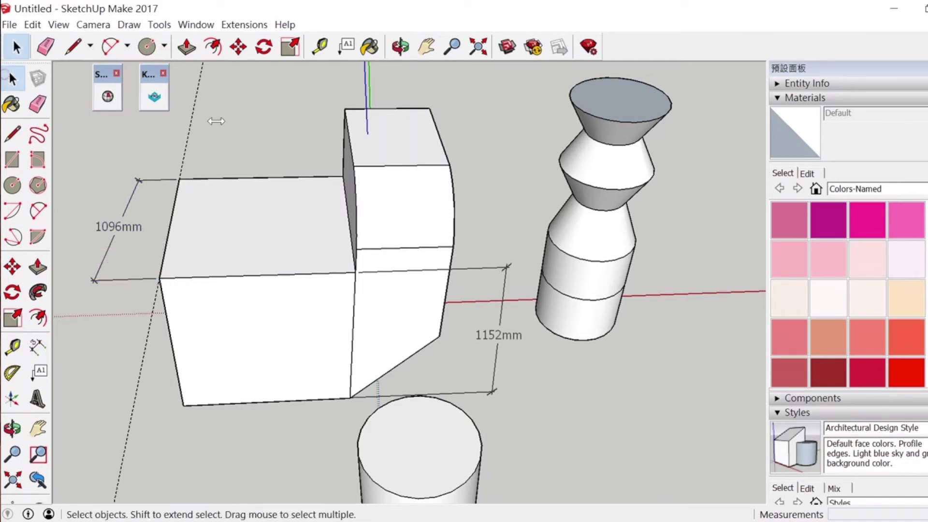
{"action": "triple_click", "coordinate": [287, 244]}
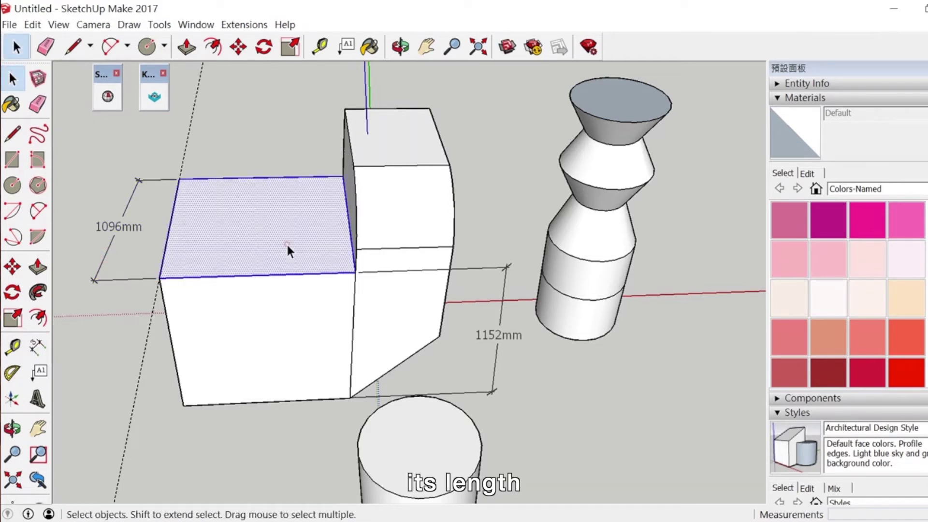
{"action": "left_click", "coordinate": [15, 319]}
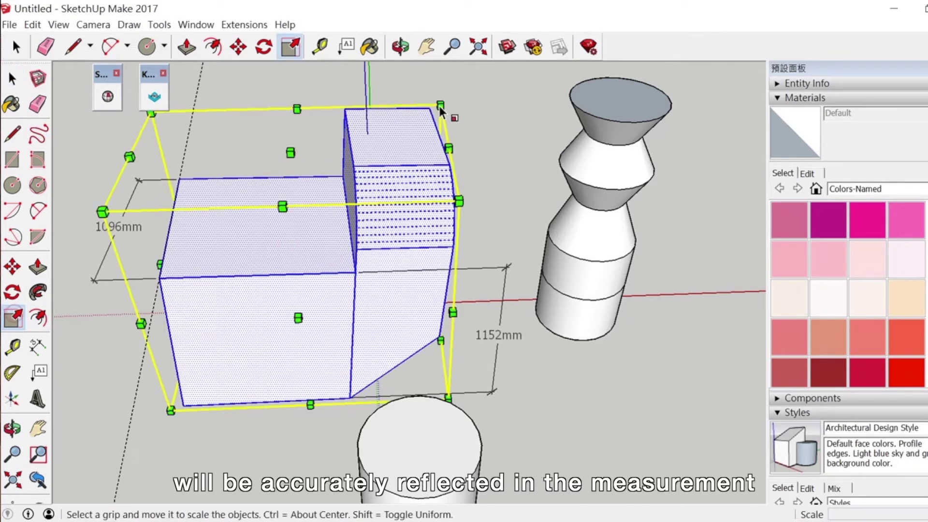
{"action": "left_click_drag", "start_coordinate": [440, 107], "coordinate": [503, 91]}
{"action": "key", "text": "Escape"}
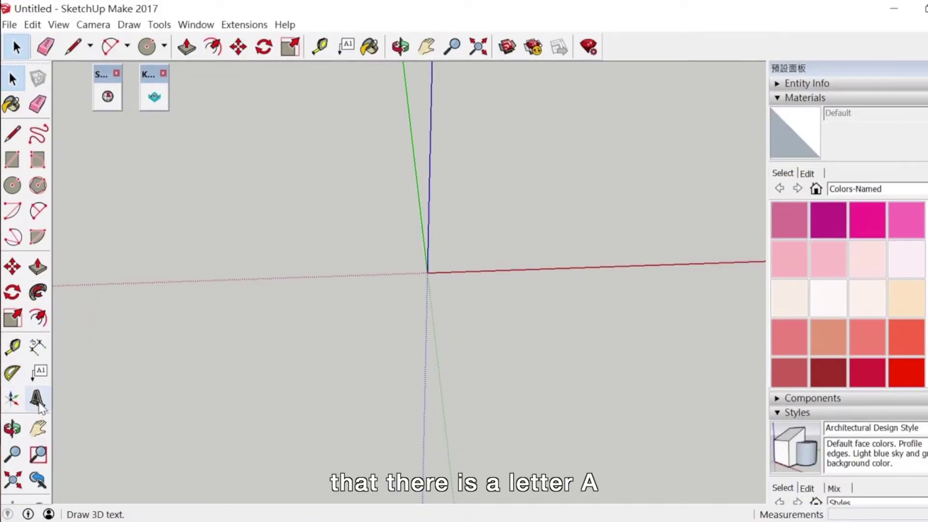
Place filled, extruded 3D text reading "abc", 254 mm high and 25 mm thick, on the ground beside the origin
{"action": "left_click", "coordinate": [38, 405]}
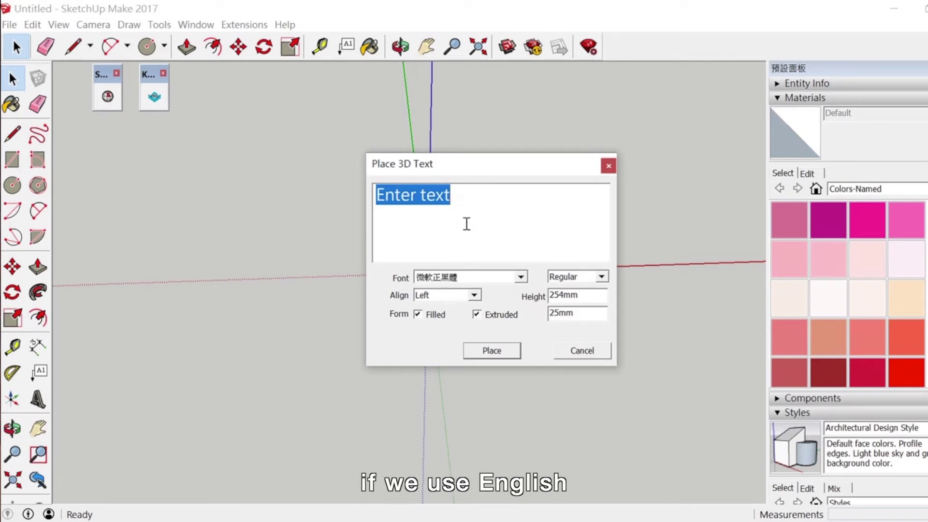
{"action": "type", "text": "abc"}
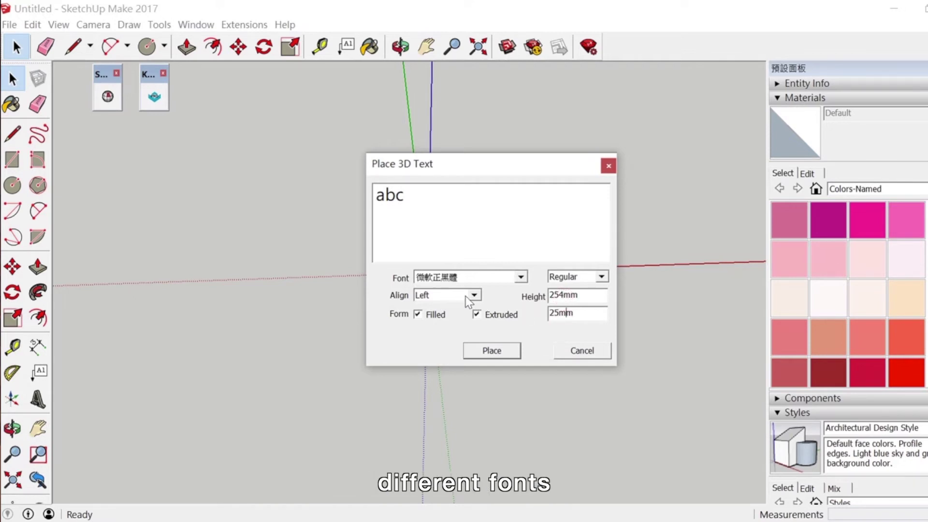
{"action": "left_click", "coordinate": [492, 350]}
{"action": "left_click", "coordinate": [378, 293]}
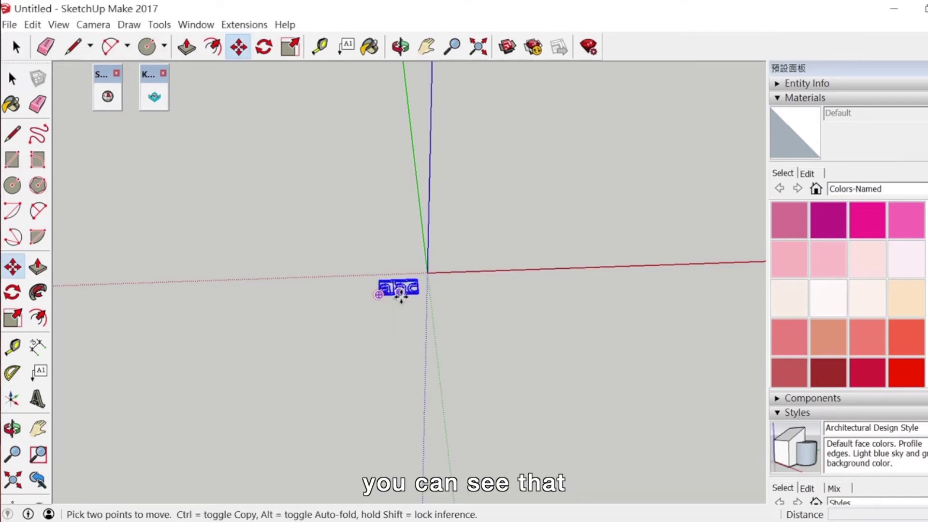
Explode the "abc" text component into loose geometry and clear the selection
{"action": "scroll", "coordinate": [393, 298], "scroll_direction": "up", "scroll_amount": 3}
{"action": "scroll", "coordinate": [395, 299], "scroll_direction": "up", "scroll_amount": 2}
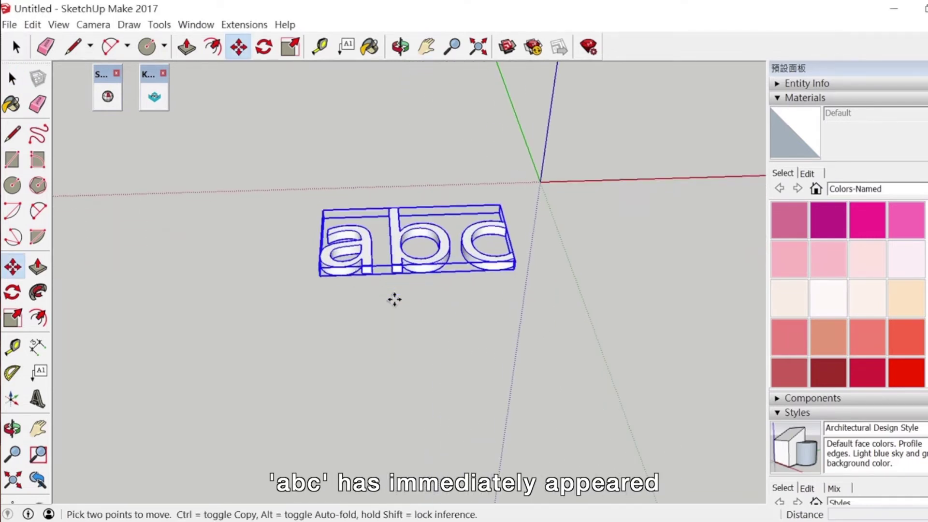
{"action": "left_click", "coordinate": [15, 47]}
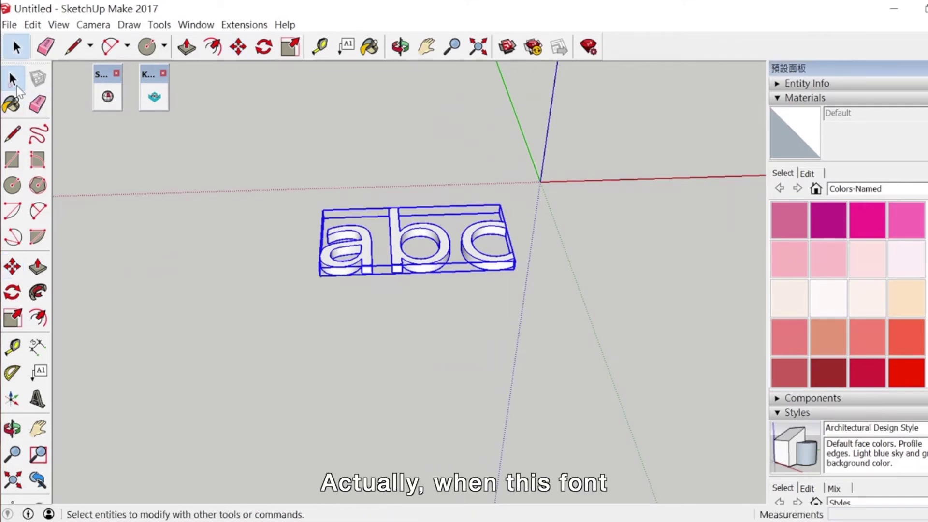
{"action": "left_click", "coordinate": [272, 197]}
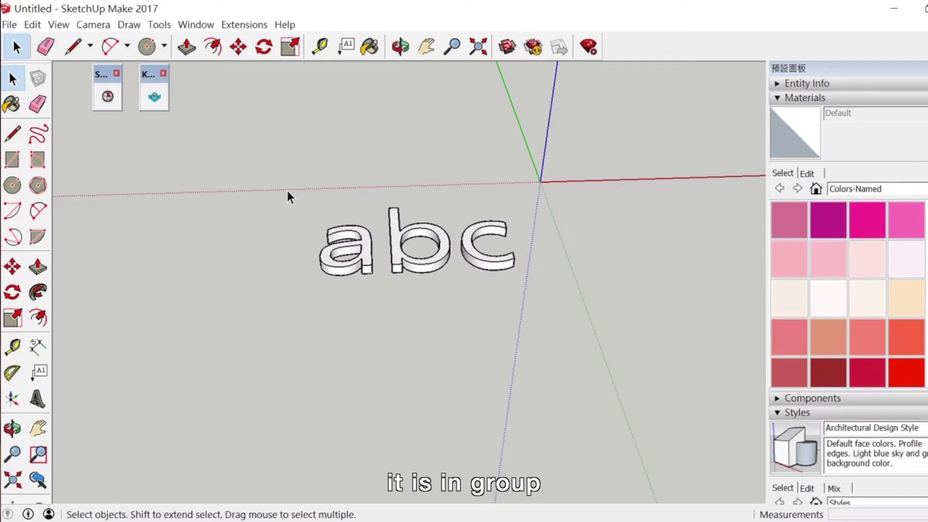
{"action": "left_click_drag", "start_coordinate": [279, 168], "coordinate": [505, 311]}
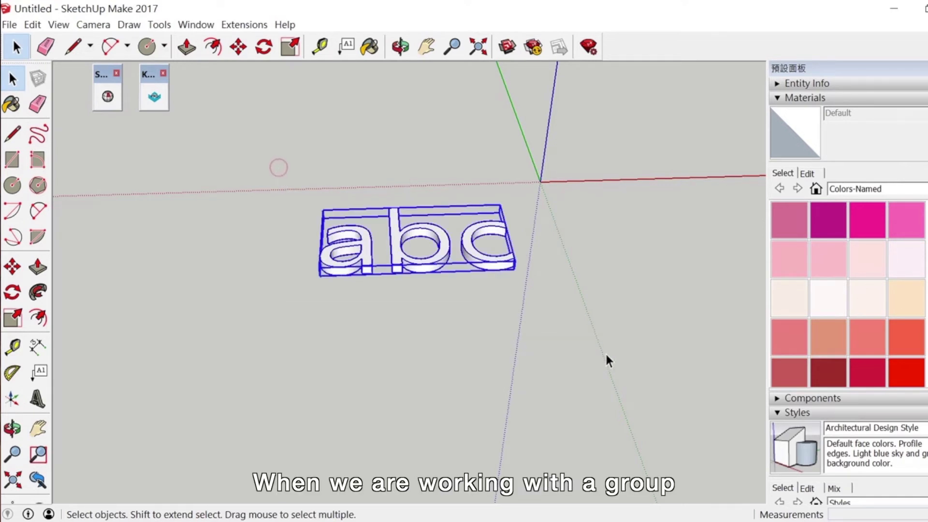
{"action": "right_click", "coordinate": [399, 256]}
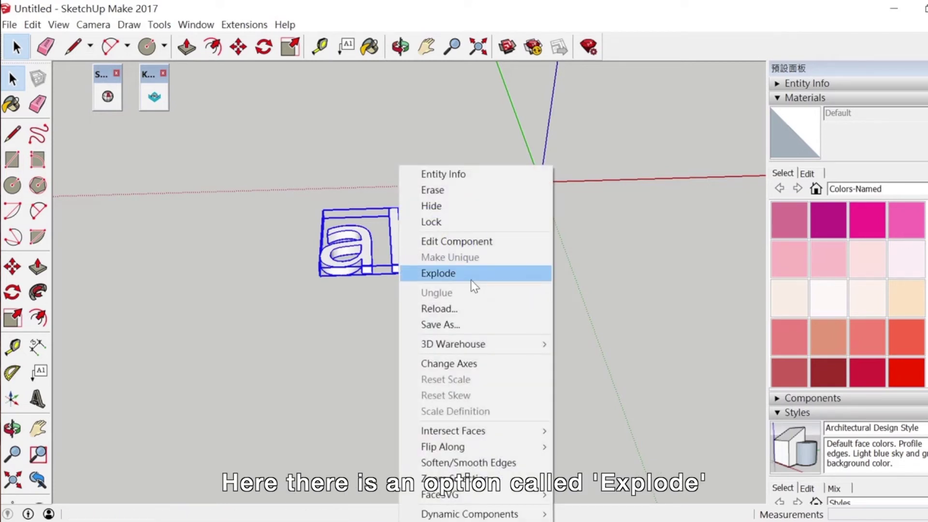
{"action": "left_click", "coordinate": [458, 273]}
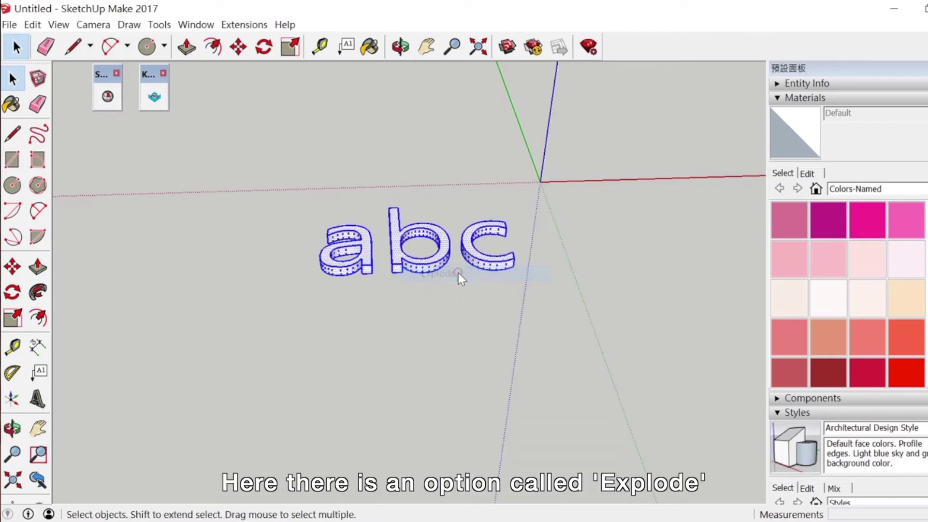
{"action": "left_click", "coordinate": [520, 297]}
{"action": "left_click", "coordinate": [285, 207]}
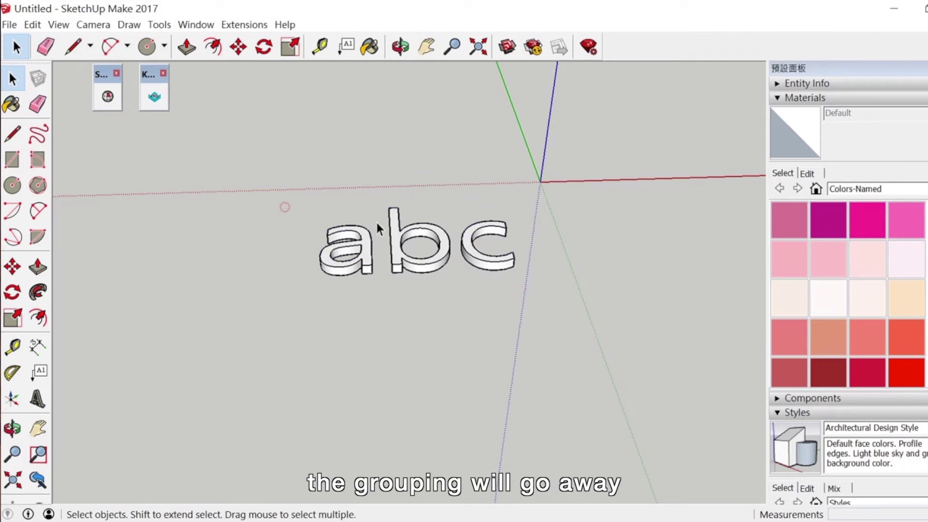
Push/Pull the top face of the letter "a" upward into a tall extrusion
{"action": "left_click", "coordinate": [15, 47]}
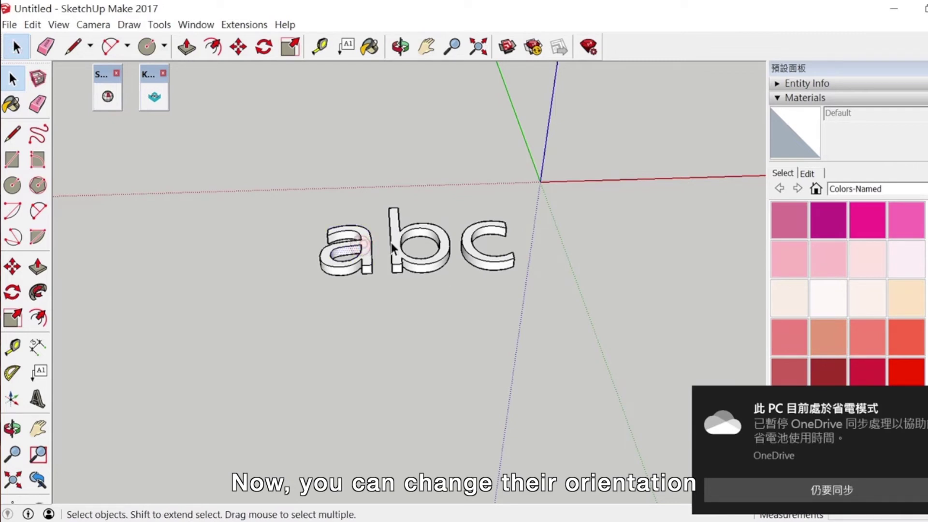
{"action": "left_click", "coordinate": [360, 240]}
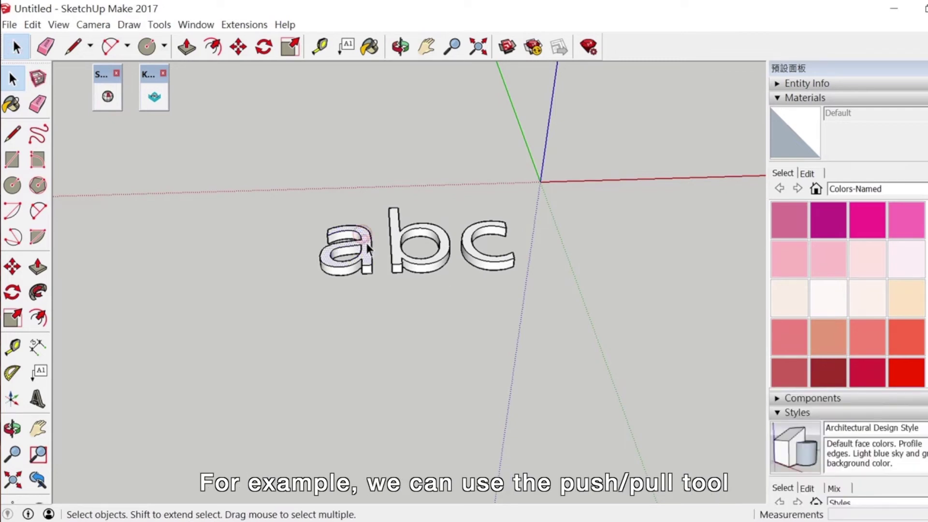
{"action": "left_click", "coordinate": [365, 240], "text": "shift"}
{"action": "left_click", "coordinate": [39, 267]}
{"action": "left_click_drag", "start_coordinate": [365, 247], "coordinate": [367, 172]}
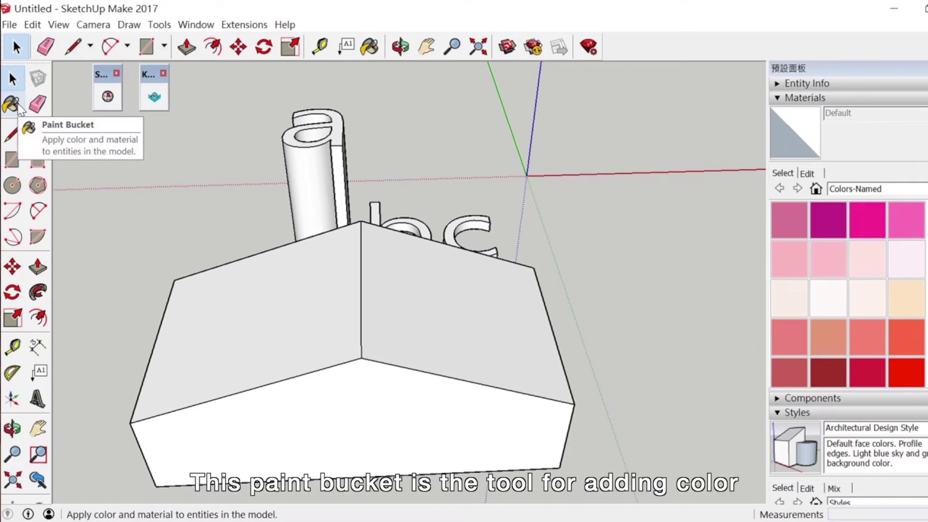
Paint both roof slopes of the house form with the 0015_Salmon colour
{"action": "left_click", "coordinate": [13, 104]}
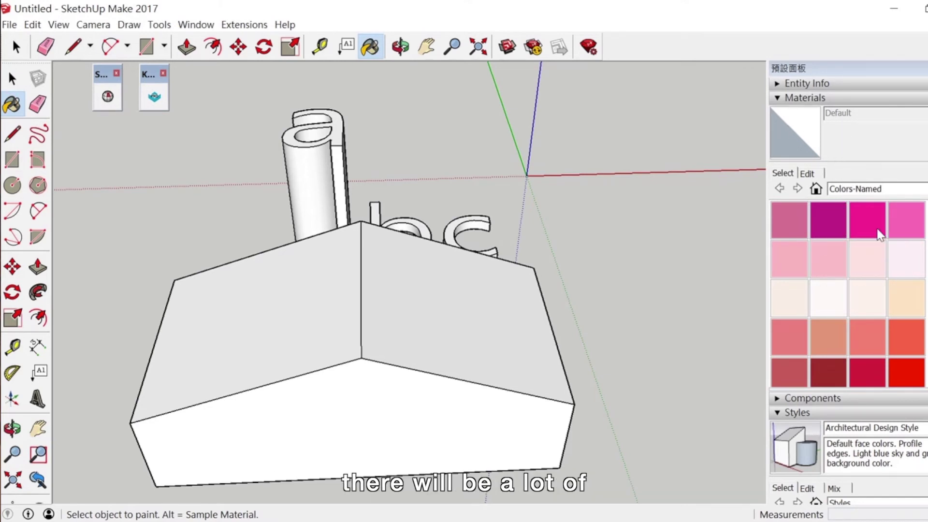
{"action": "left_click", "coordinate": [868, 339]}
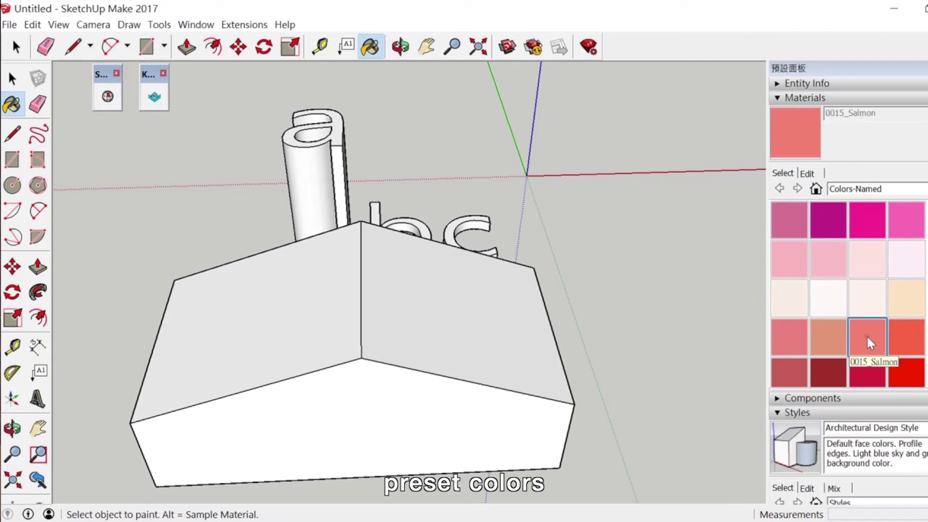
{"action": "left_click", "coordinate": [420, 324]}
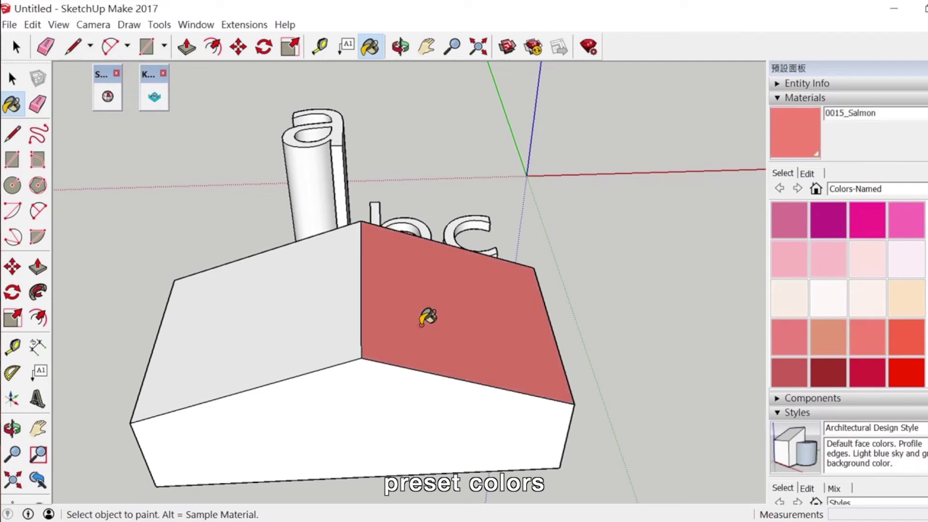
{"action": "left_click", "coordinate": [284, 305]}
Paint the front gable wall and the adjoining right-hand roof slope with the 0020_Red colour
{"action": "left_click", "coordinate": [904, 375]}
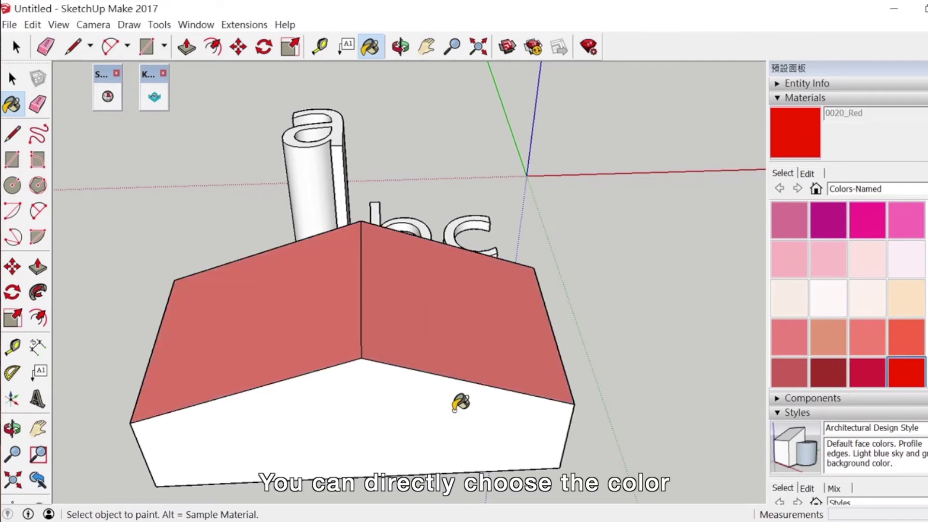
{"action": "left_click", "coordinate": [461, 404]}
{"action": "left_click", "coordinate": [473, 306]}
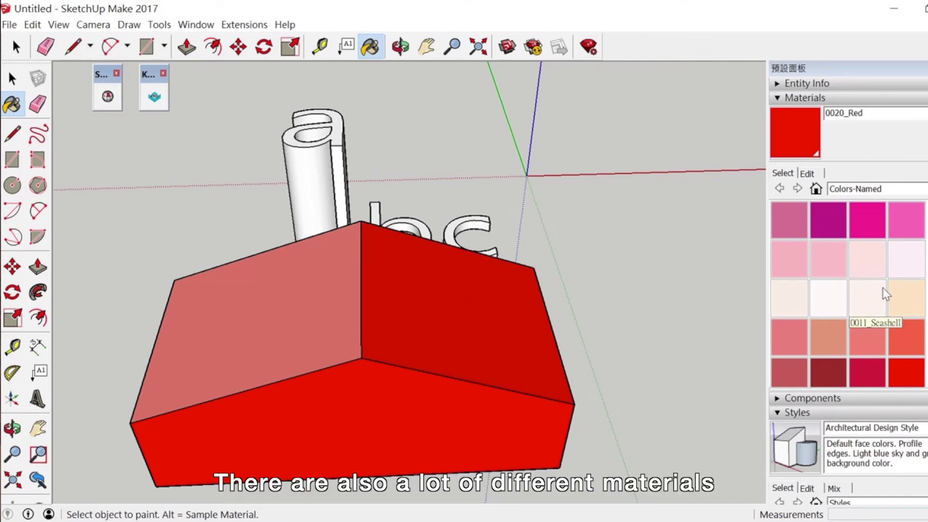
Apply the Wood Floor Light material from the Wood collection to both roof slopes
{"action": "left_click", "coordinate": [898, 192]}
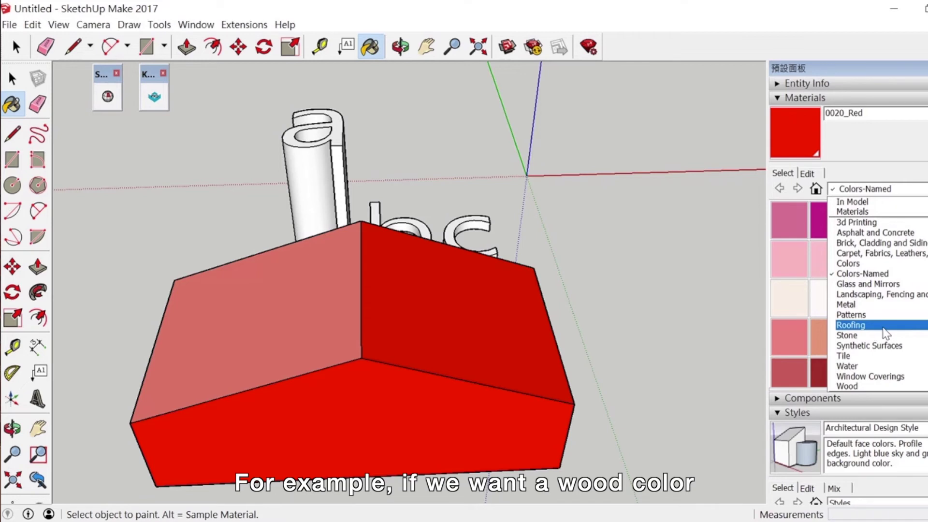
{"action": "left_click", "coordinate": [857, 384]}
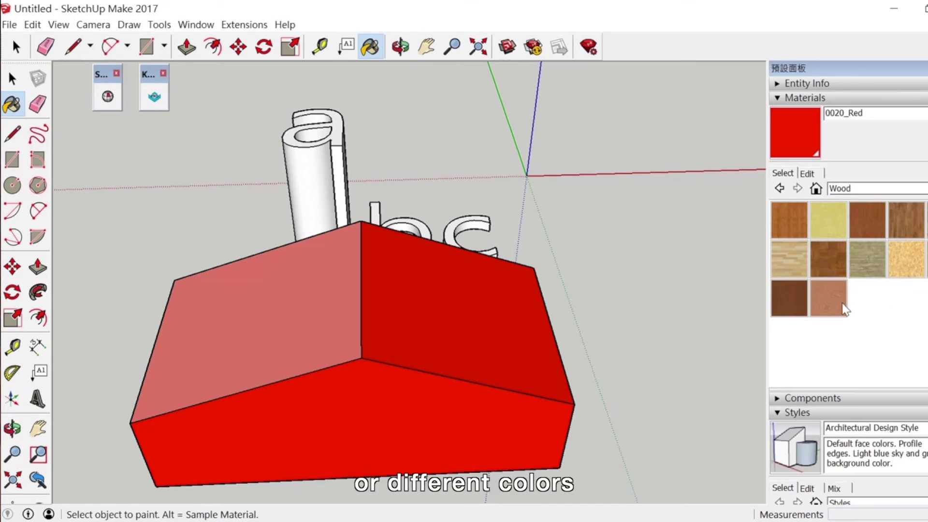
{"action": "left_click", "coordinate": [792, 267]}
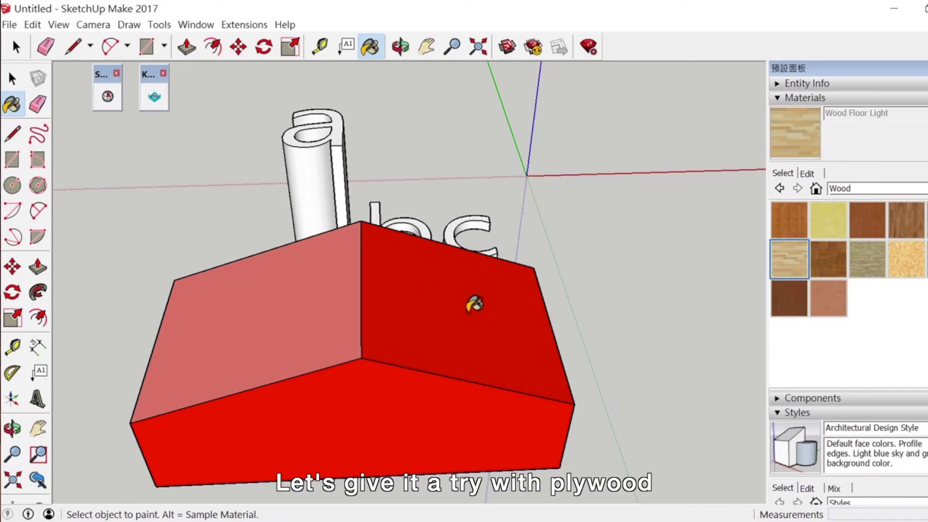
{"action": "left_click", "coordinate": [405, 316]}
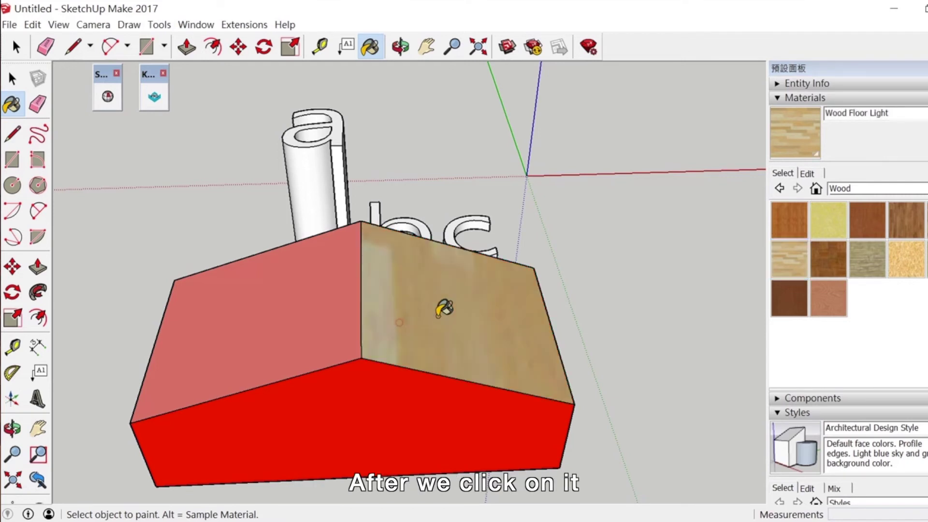
{"action": "left_click", "coordinate": [318, 300]}
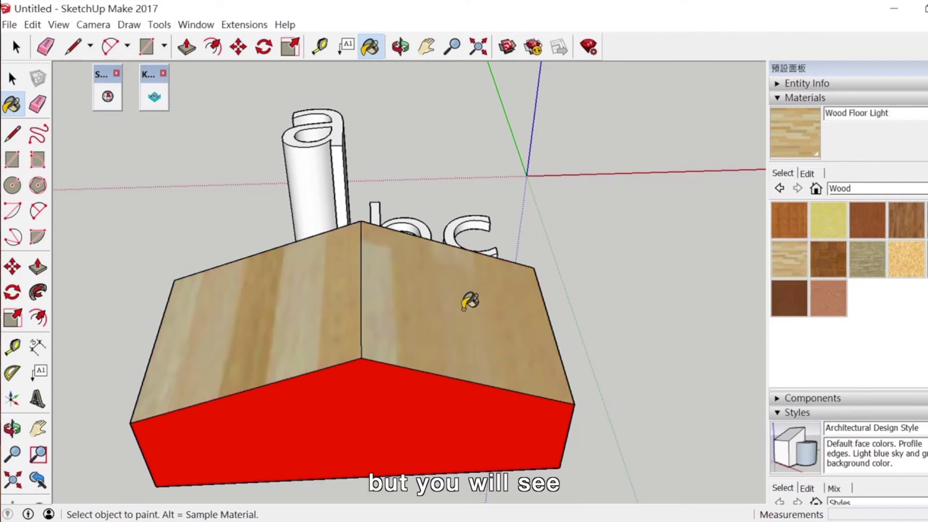
Edit the Wood Floor Light material and set its texture width to 300 mm with the proportions linked
{"action": "scroll", "coordinate": [468, 301], "scroll_direction": "up", "scroll_amount": 1}
{"action": "scroll", "coordinate": [469, 301], "scroll_direction": "up", "scroll_amount": 5}
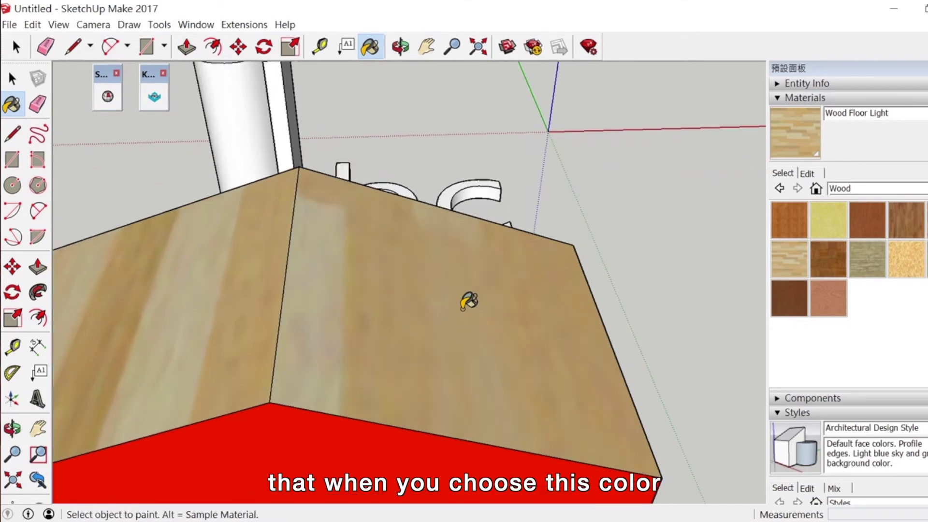
{"action": "scroll", "coordinate": [426, 314], "scroll_direction": "down", "scroll_amount": 6}
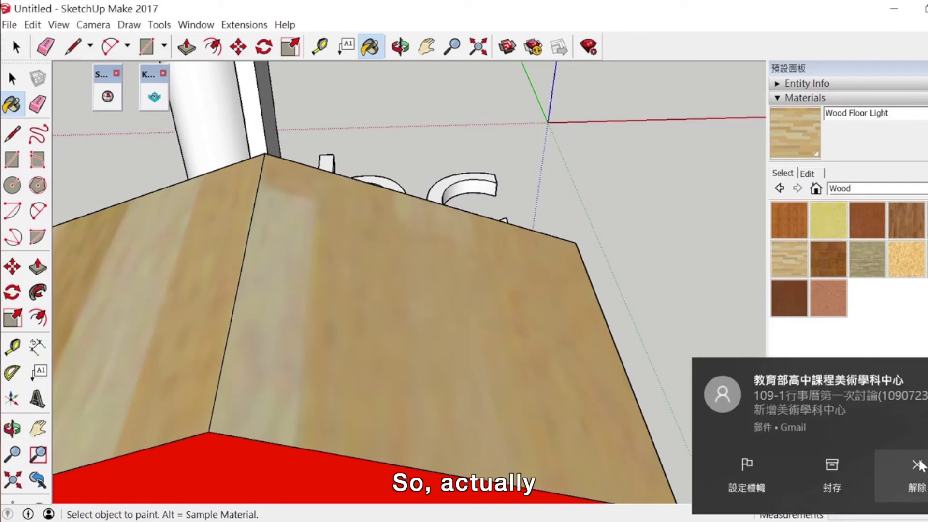
{"action": "left_click", "coordinate": [809, 174]}
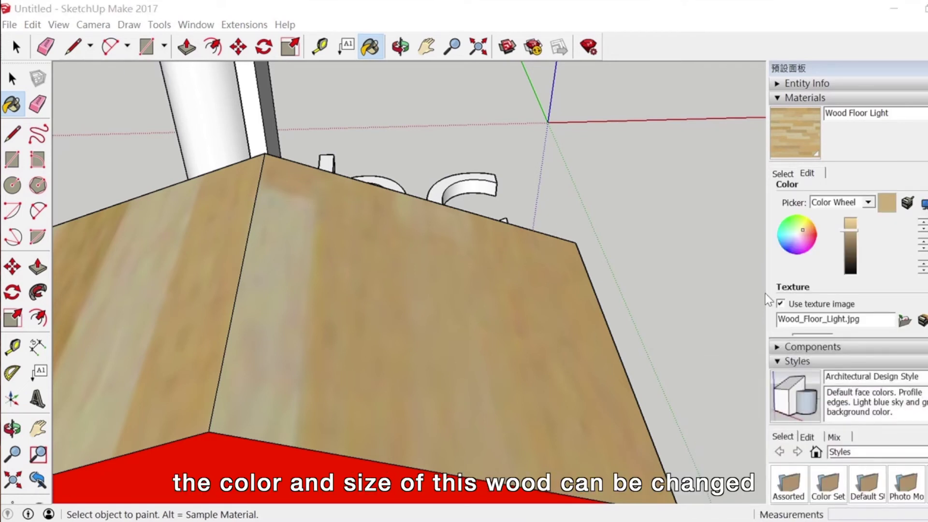
{"action": "scroll", "coordinate": [876, 243], "scroll_direction": "down", "scroll_amount": 3}
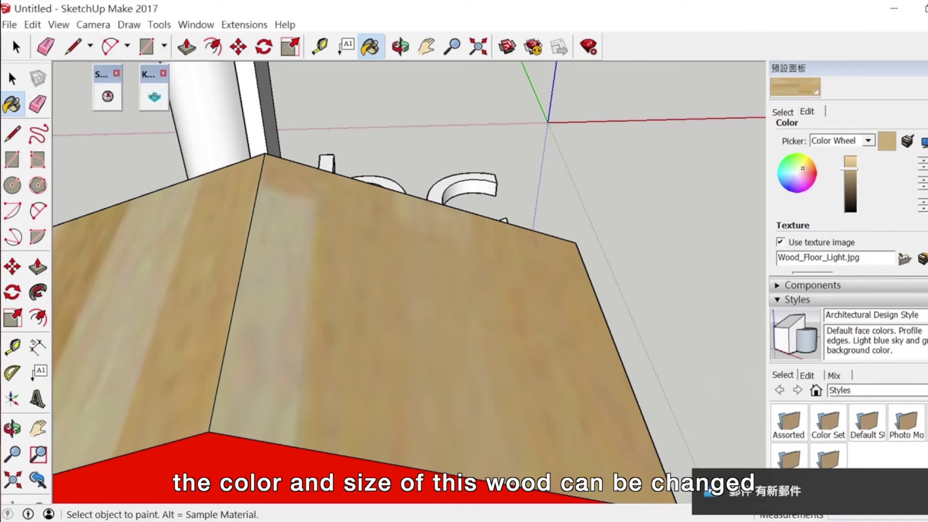
{"action": "scroll", "coordinate": [909, 231], "scroll_direction": "up", "scroll_amount": 3}
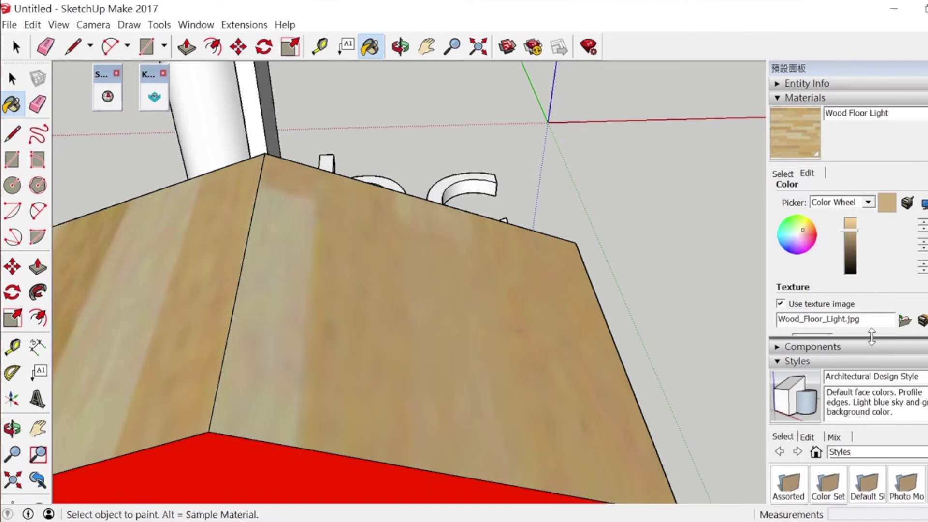
{"action": "left_click_drag", "start_coordinate": [871, 337], "coordinate": [872, 400]}
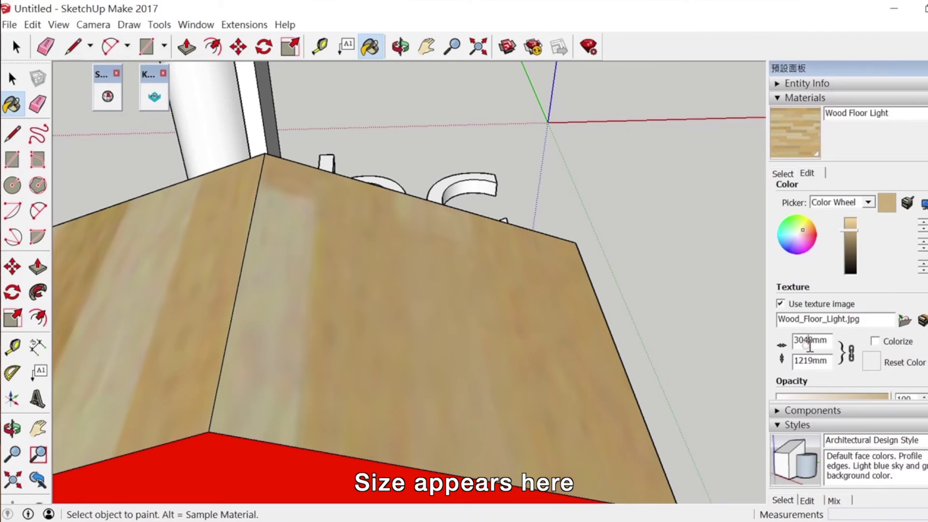
{"action": "left_click", "coordinate": [809, 346]}
{"action": "key", "text": "BackSpace"}
{"action": "key", "text": "BackSpace"}
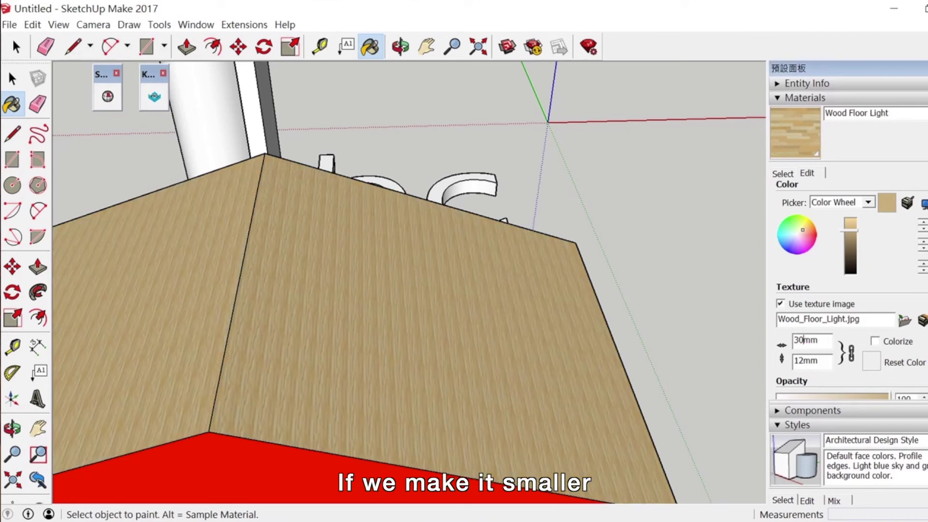
{"action": "type", "text": "0"}
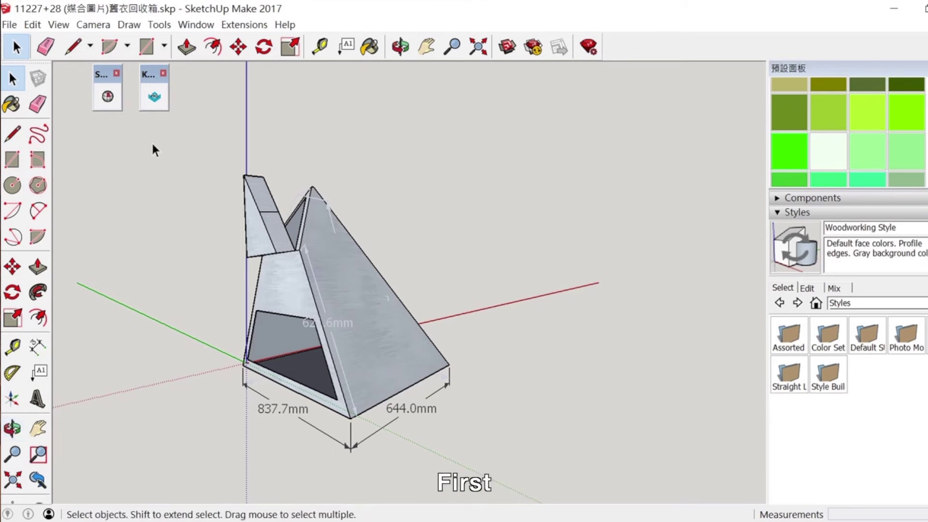
Start a new photo match with hans-m-62126.jpg and place the axis origin on the road between the two white crosswalk lines
{"action": "left_click", "coordinate": [99, 28]}
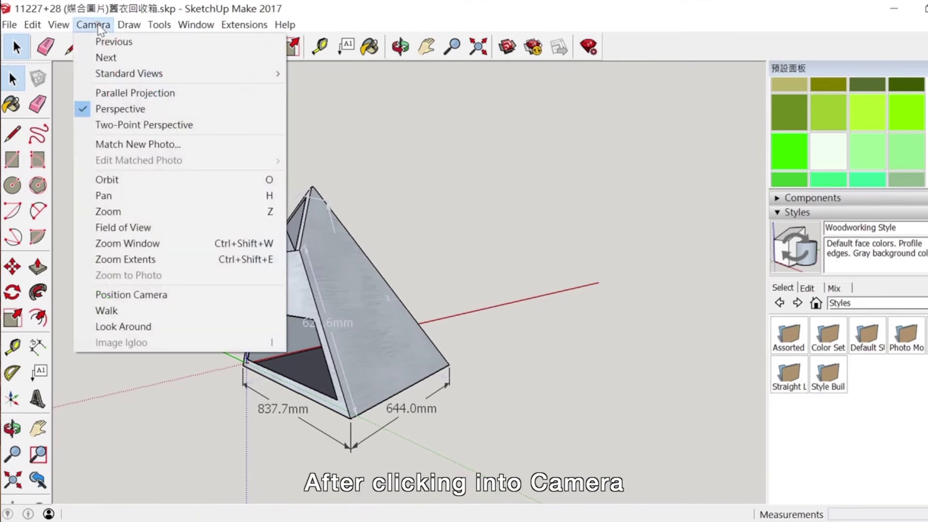
{"action": "left_click", "coordinate": [127, 144]}
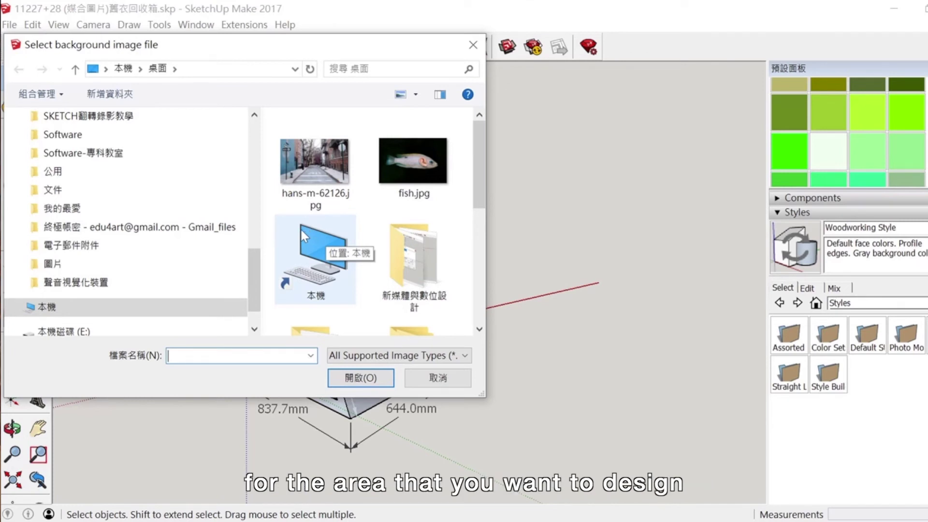
{"action": "left_click", "coordinate": [318, 173]}
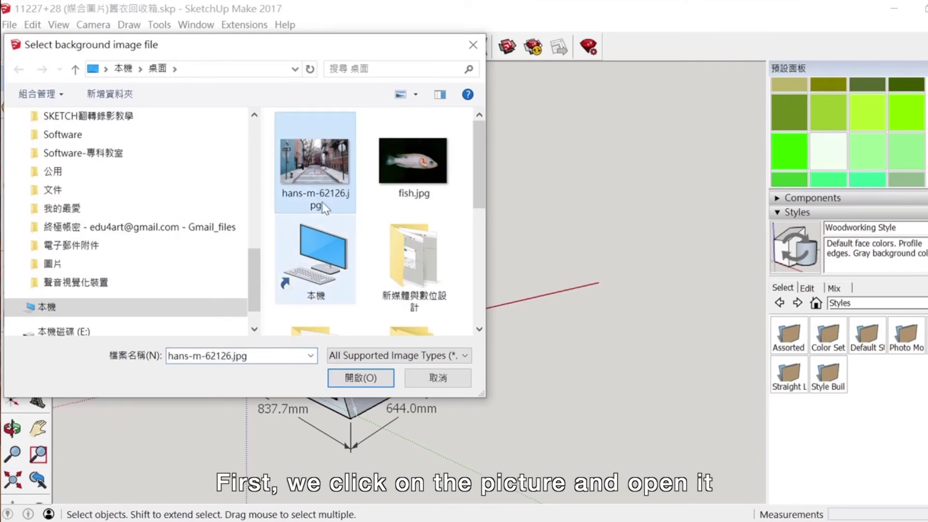
{"action": "left_click", "coordinate": [345, 378]}
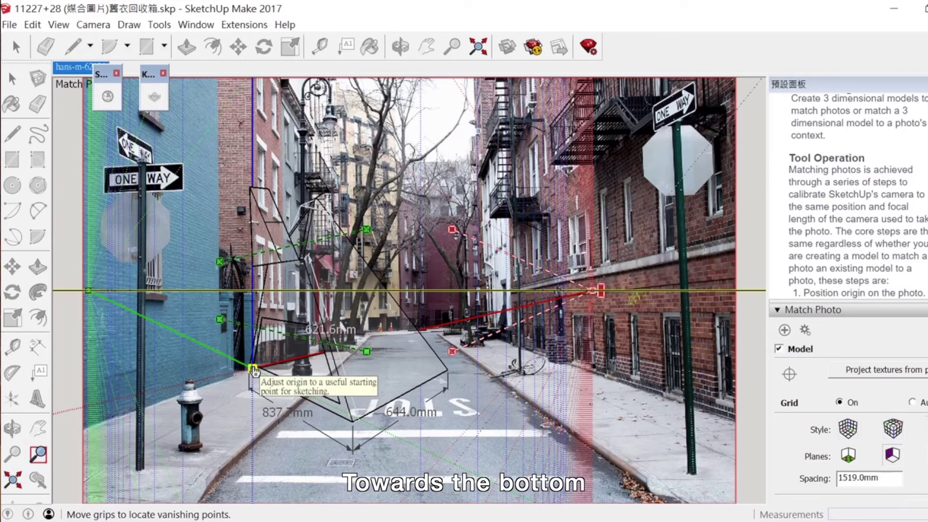
{"action": "left_click_drag", "start_coordinate": [255, 371], "coordinate": [400, 448]}
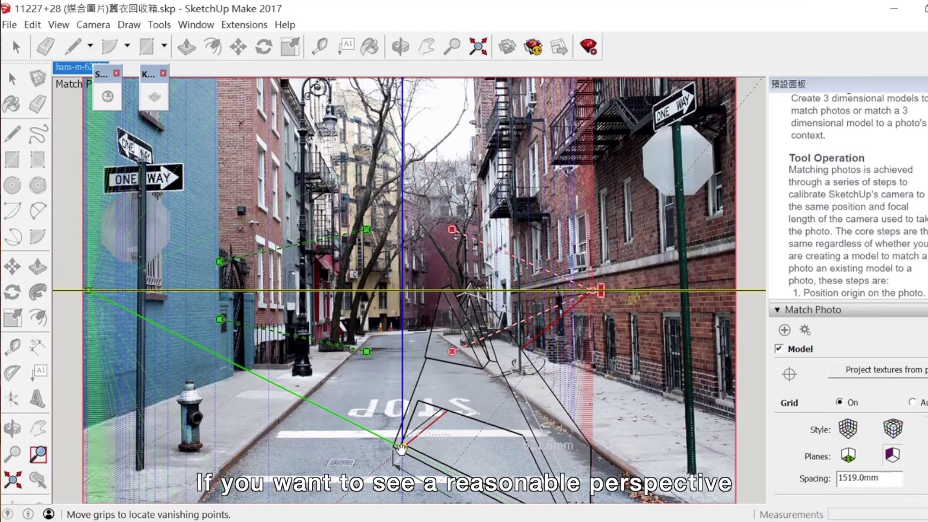
{"action": "mouse_move", "coordinate": [401, 448]}
{"action": "left_mouse_down"}
{"action": "mouse_move", "coordinate": [387, 463]}
{"action": "mouse_move", "coordinate": [394, 461]}
{"action": "left_mouse_up"}
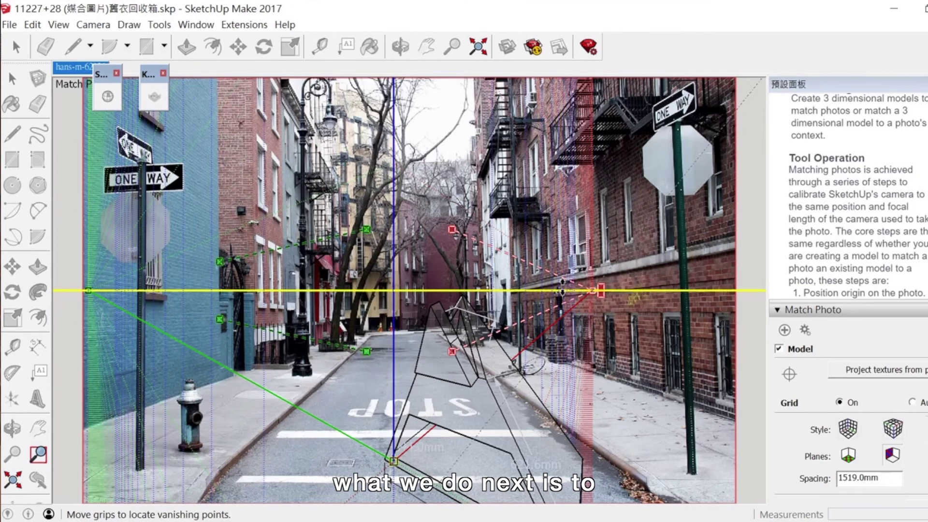
Pull the green vanishing point outward beyond the photo's left edge, keeping it near the horizon
{"action": "scroll", "coordinate": [563, 282], "scroll_direction": "down", "scroll_amount": 2}
{"action": "scroll", "coordinate": [562, 283], "scroll_direction": "down", "scroll_amount": 1}
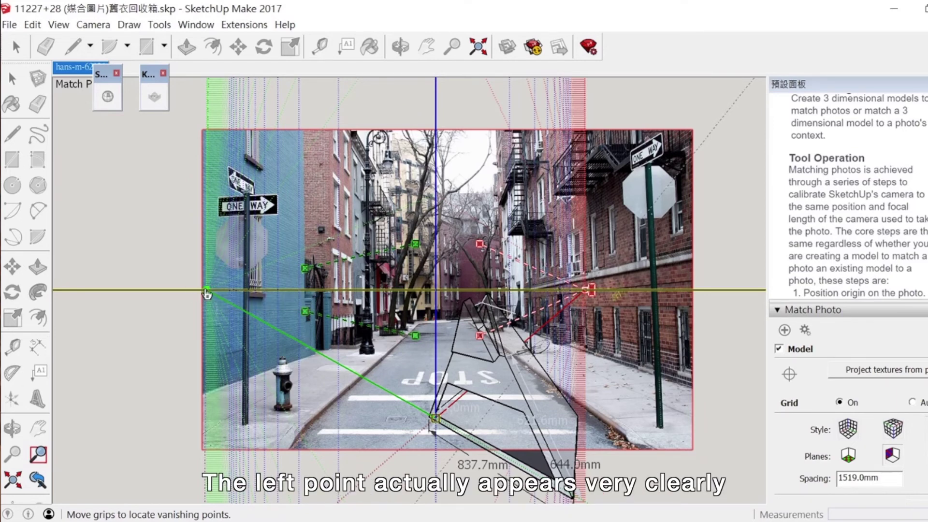
{"action": "left_click_drag", "start_coordinate": [204, 293], "coordinate": [160, 295]}
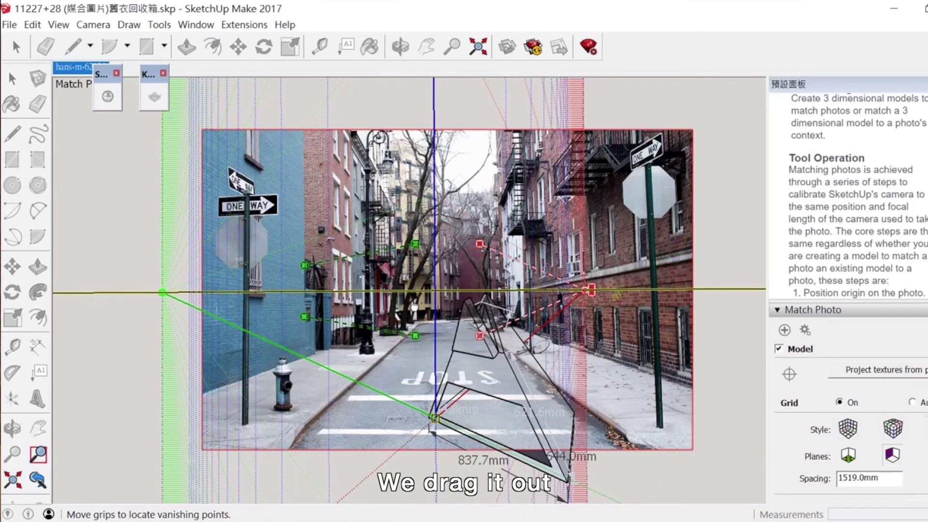
Move both red vanishing bars clear of the red vanishing point and pull that point out beyond the photo's right edge
{"action": "left_click_drag", "start_coordinate": [588, 291], "coordinate": [660, 273]}
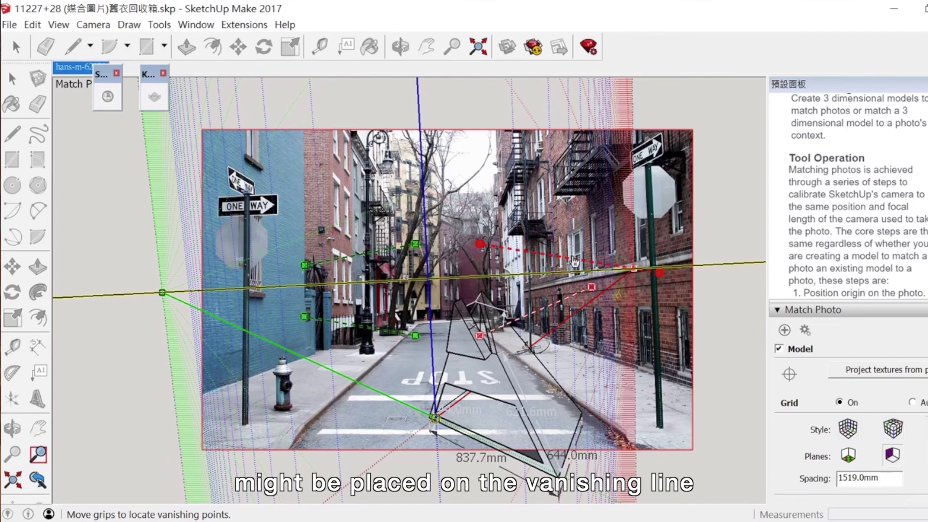
{"action": "left_click_drag", "start_coordinate": [571, 263], "coordinate": [536, 200]}
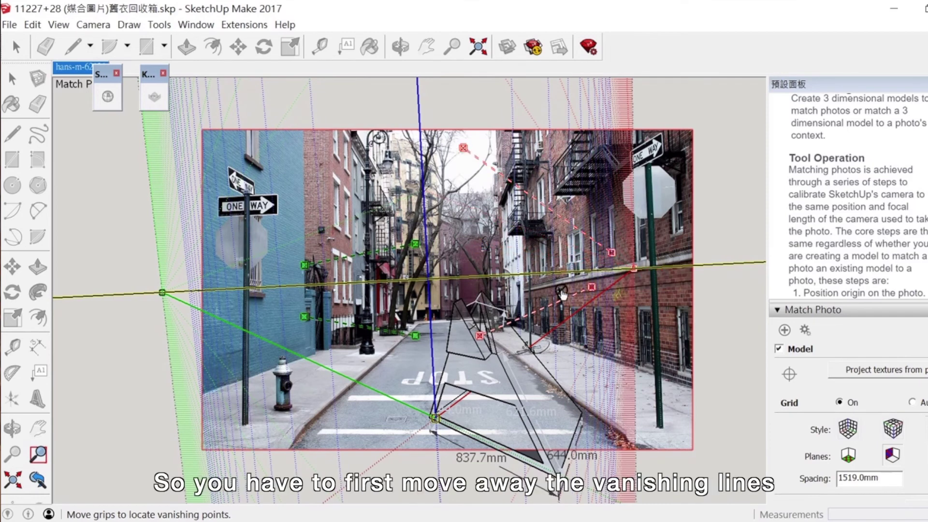
{"action": "left_click_drag", "start_coordinate": [564, 303], "coordinate": [593, 357]}
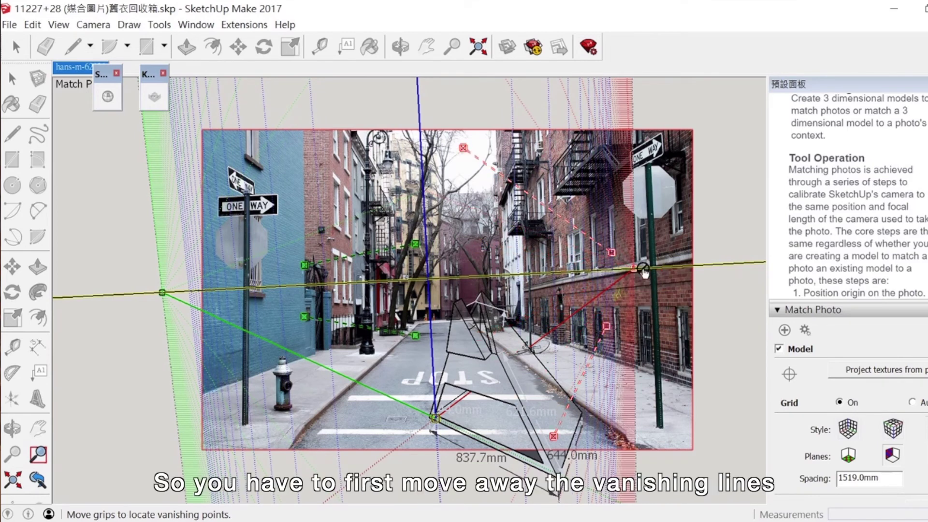
{"action": "left_click_drag", "start_coordinate": [636, 270], "coordinate": [749, 295]}
{"action": "left_click_drag", "start_coordinate": [750, 292], "coordinate": [752, 288]}
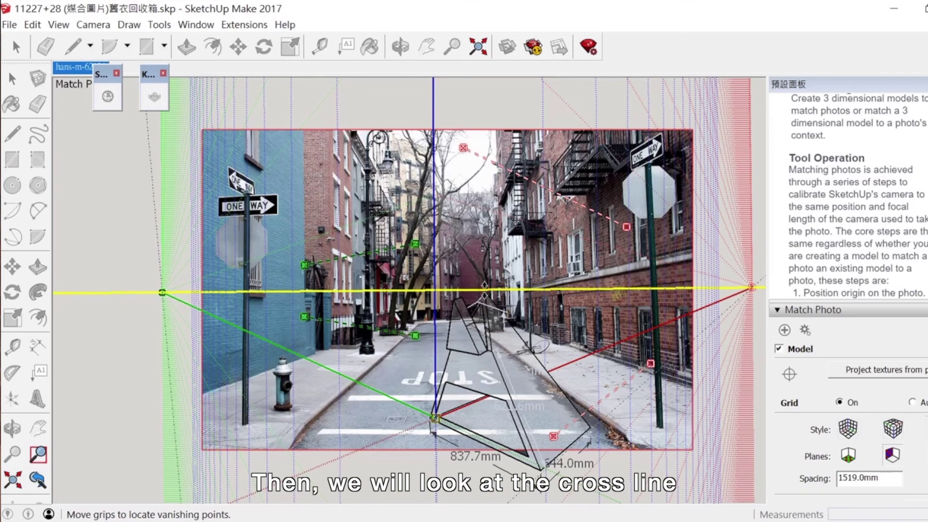
Adjust the horizon line, lowering it slightly and keeping it roughly level across the street photo
{"action": "left_click_drag", "start_coordinate": [484, 290], "coordinate": [560, 292]}
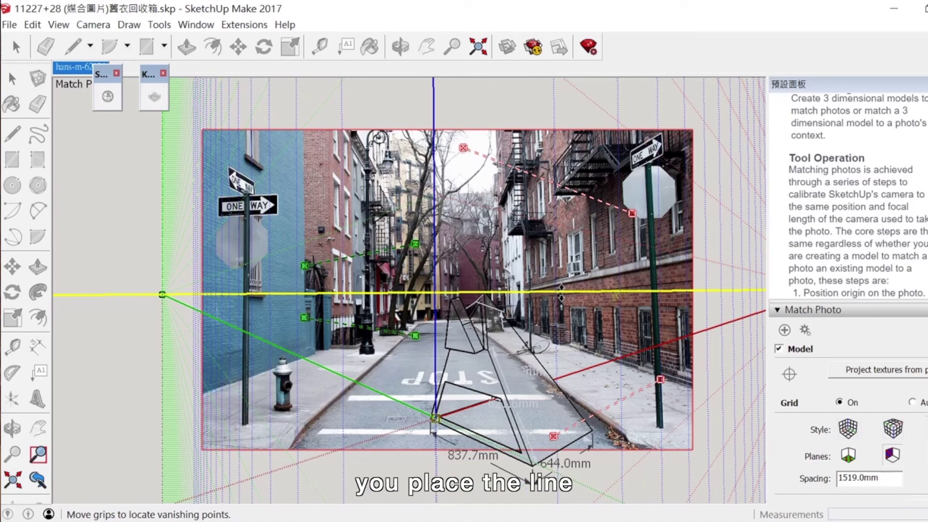
{"action": "left_click_drag", "start_coordinate": [562, 295], "coordinate": [600, 301]}
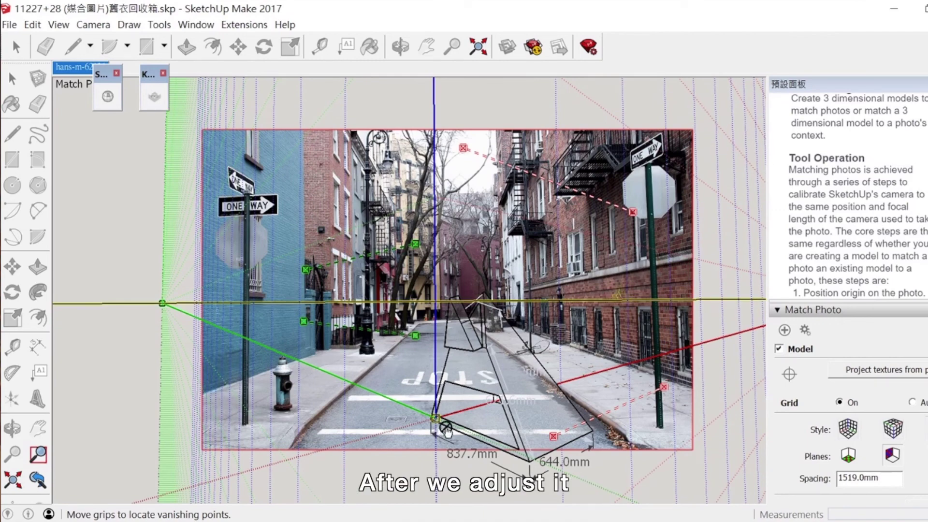
Move the axis origin onto the crosswalk line just below the STOP marking and finish the photo match
{"action": "left_click_drag", "start_coordinate": [445, 428], "coordinate": [418, 397]}
{"action": "left_click", "coordinate": [99, 28]}
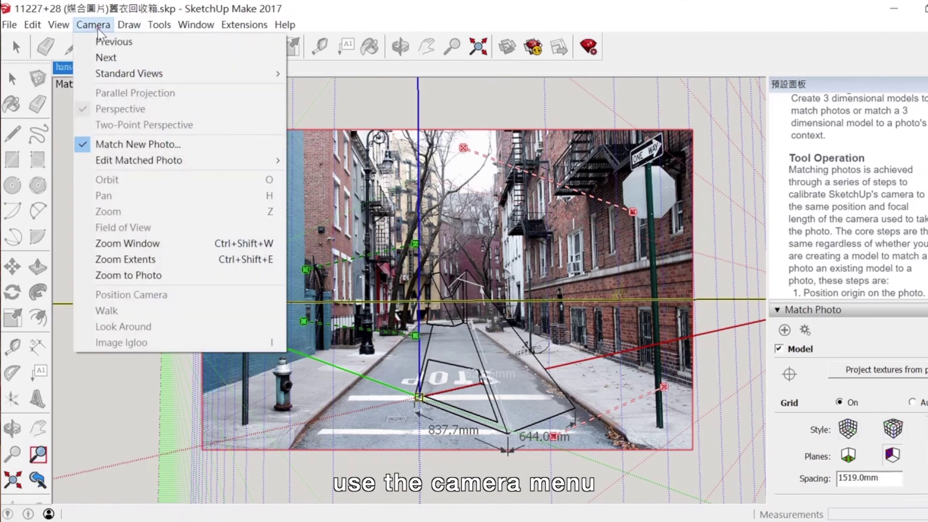
{"action": "left_click", "coordinate": [113, 146]}
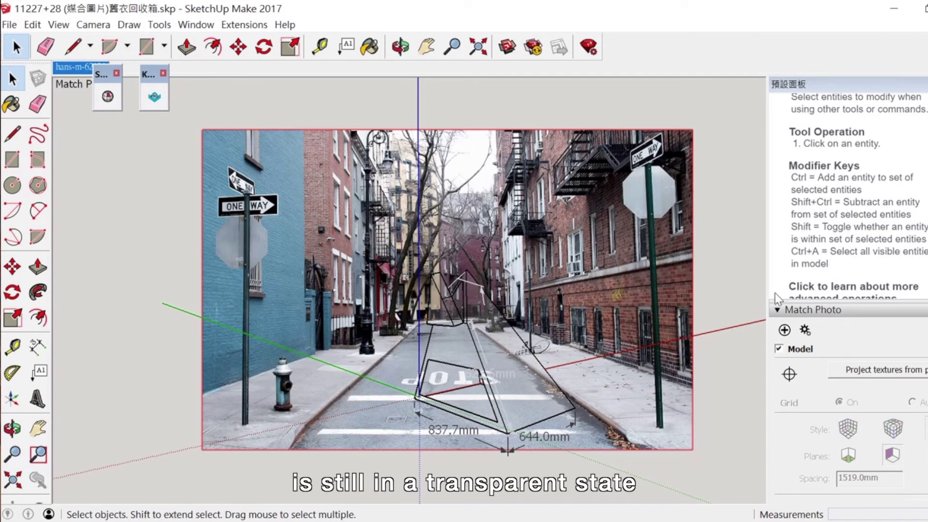
Turn off Foreground Photo in the Match Photo settings of the Woodworking Style so the model's faces show as solid
{"action": "scroll", "coordinate": [836, 502], "scroll_direction": "up", "scroll_amount": 8}
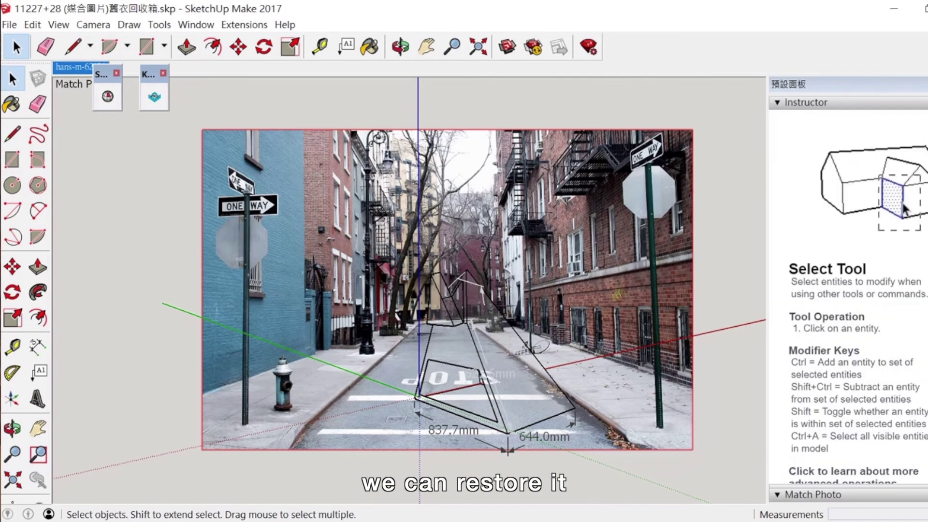
{"action": "scroll", "coordinate": [837, 503], "scroll_direction": "up", "scroll_amount": 8}
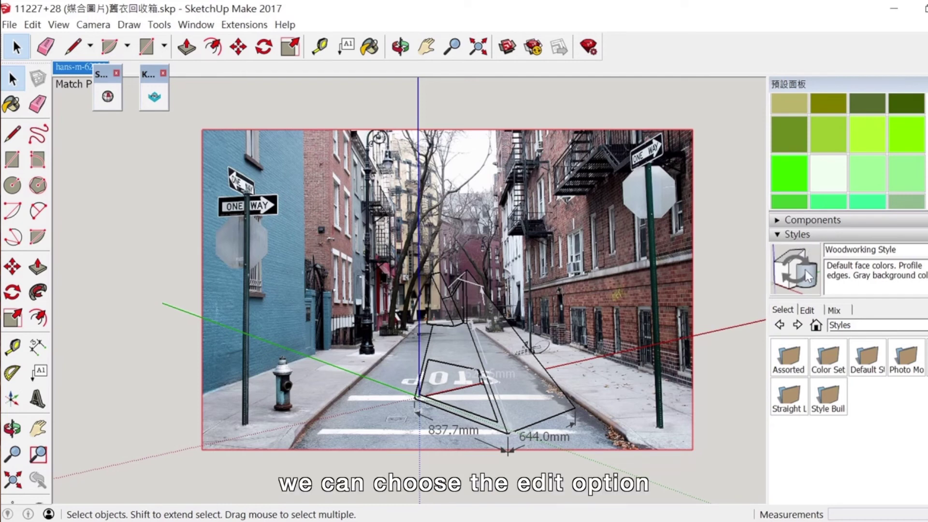
{"action": "left_click", "coordinate": [806, 310]}
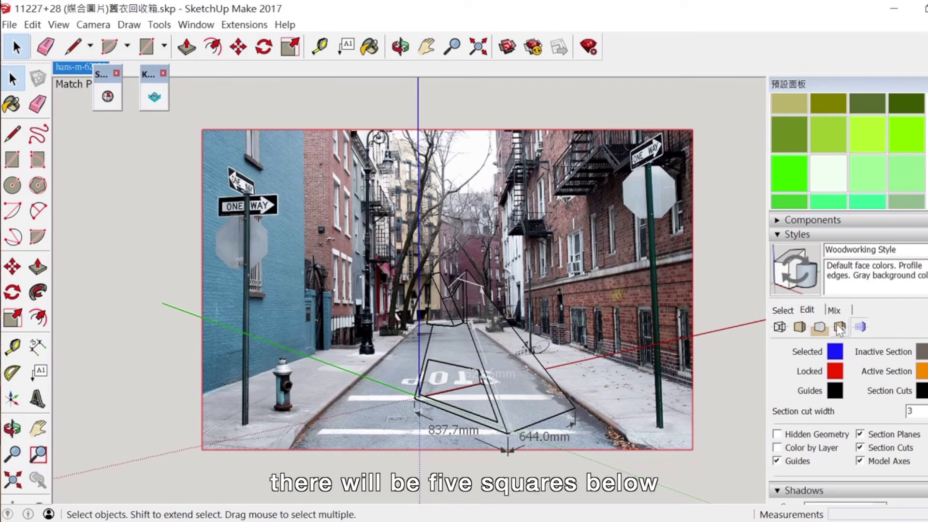
{"action": "left_click", "coordinate": [862, 328]}
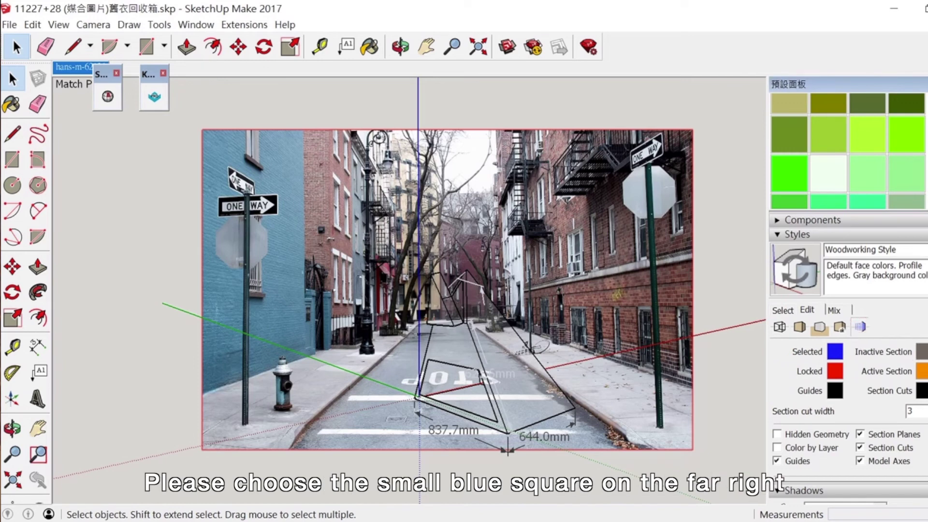
{"action": "scroll", "coordinate": [869, 368], "scroll_direction": "down", "scroll_amount": 2}
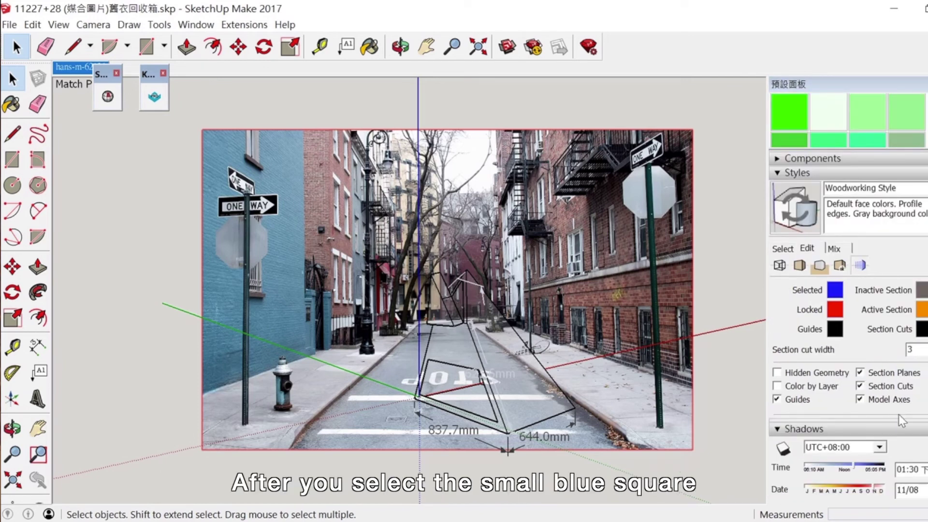
{"action": "left_click_drag", "start_coordinate": [894, 420], "coordinate": [898, 465]}
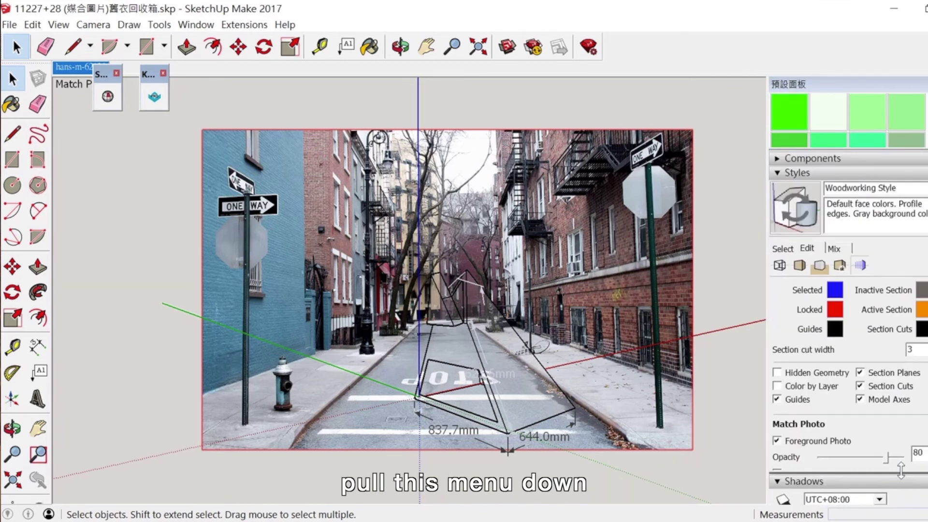
{"action": "left_click", "coordinate": [777, 441]}
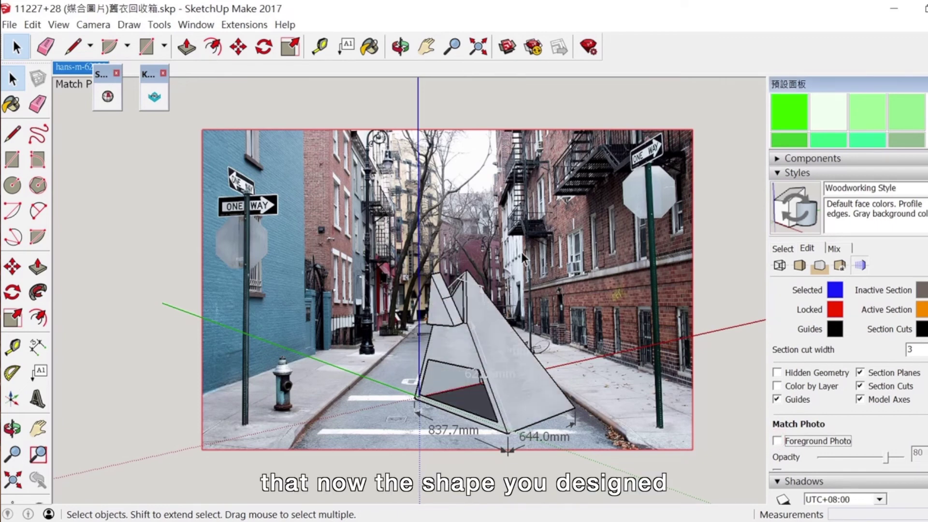